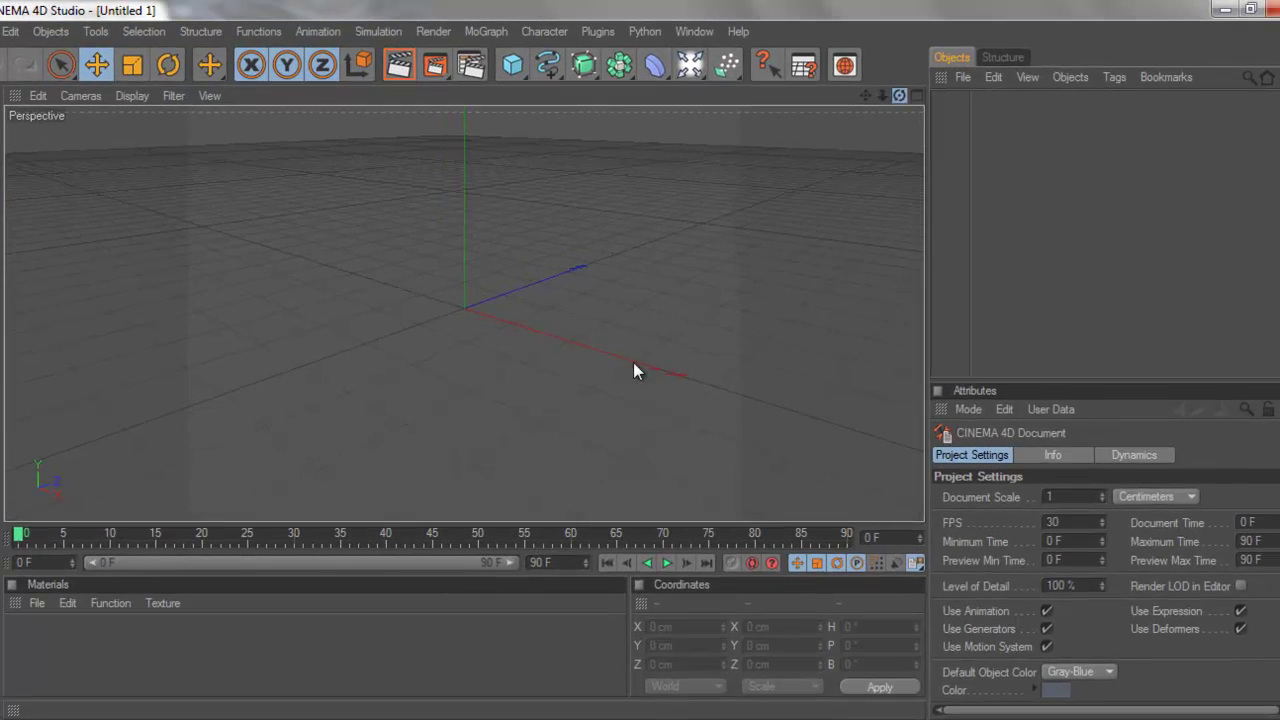
- Orbit the perspective view around the empty Untitled 1 scene
mouse_move(642, 360)
left_mouse_down("alt")
mouse_move(620, 363)
mouse_move(640, 362)
left_mouse_up("alt")
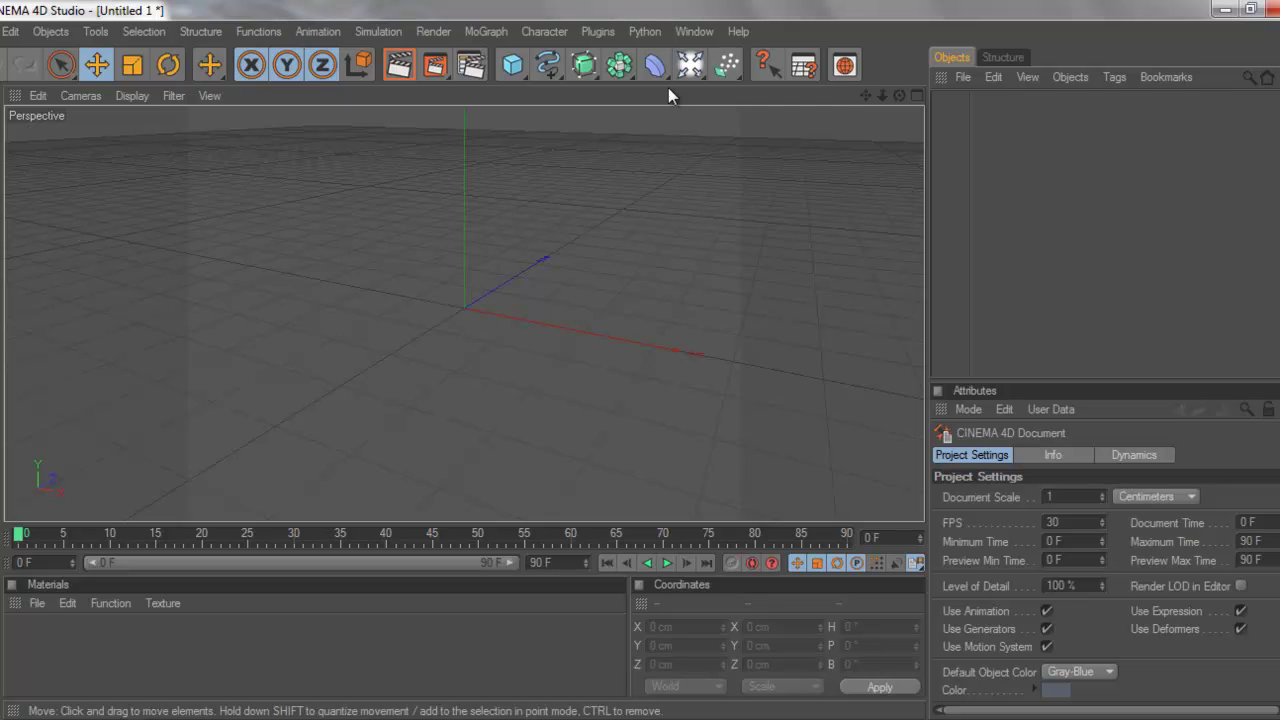
- Add a MoText object and clear its default 'Text' wording
left_click(488, 30)
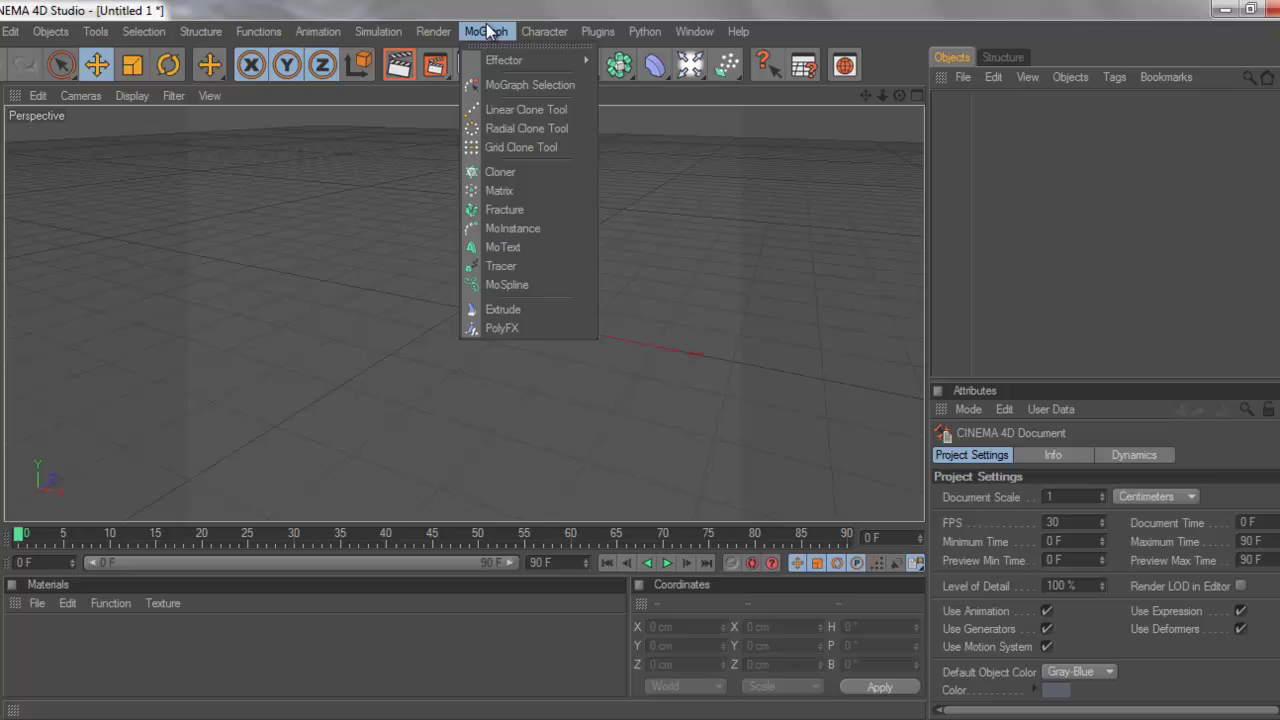
left_click(503, 247)
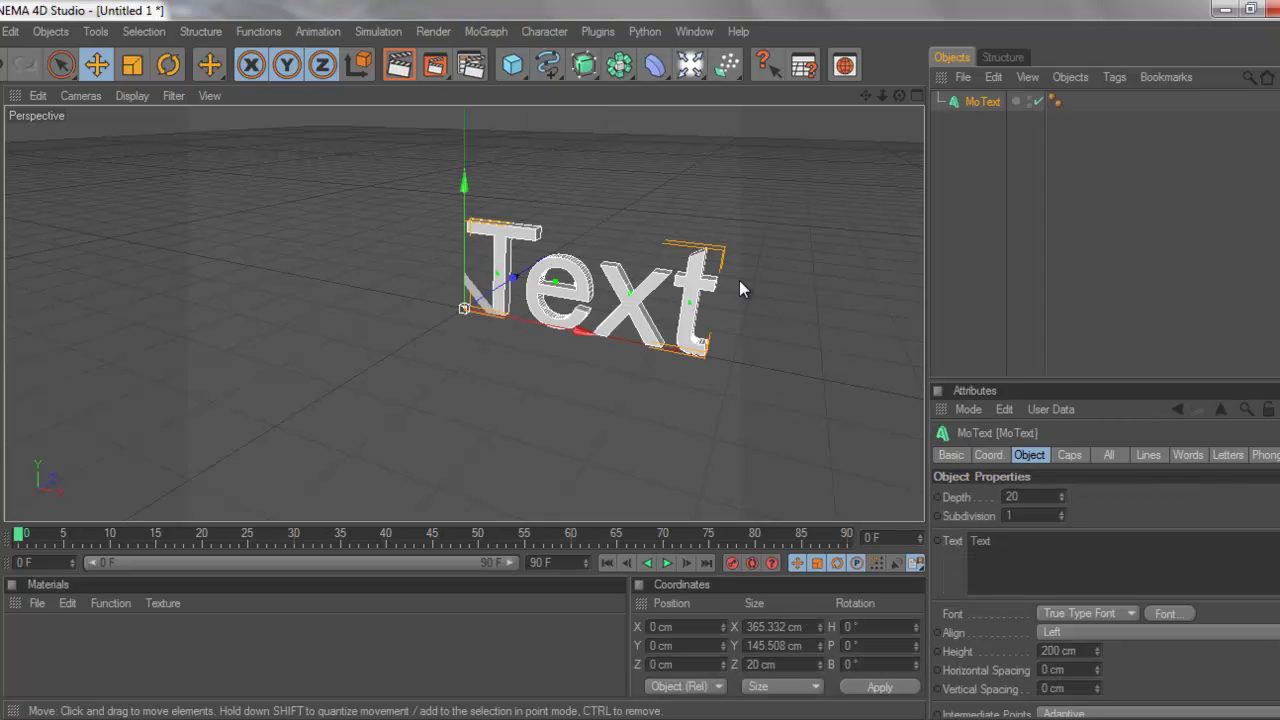
left_click_drag(1063, 540, 866, 540)
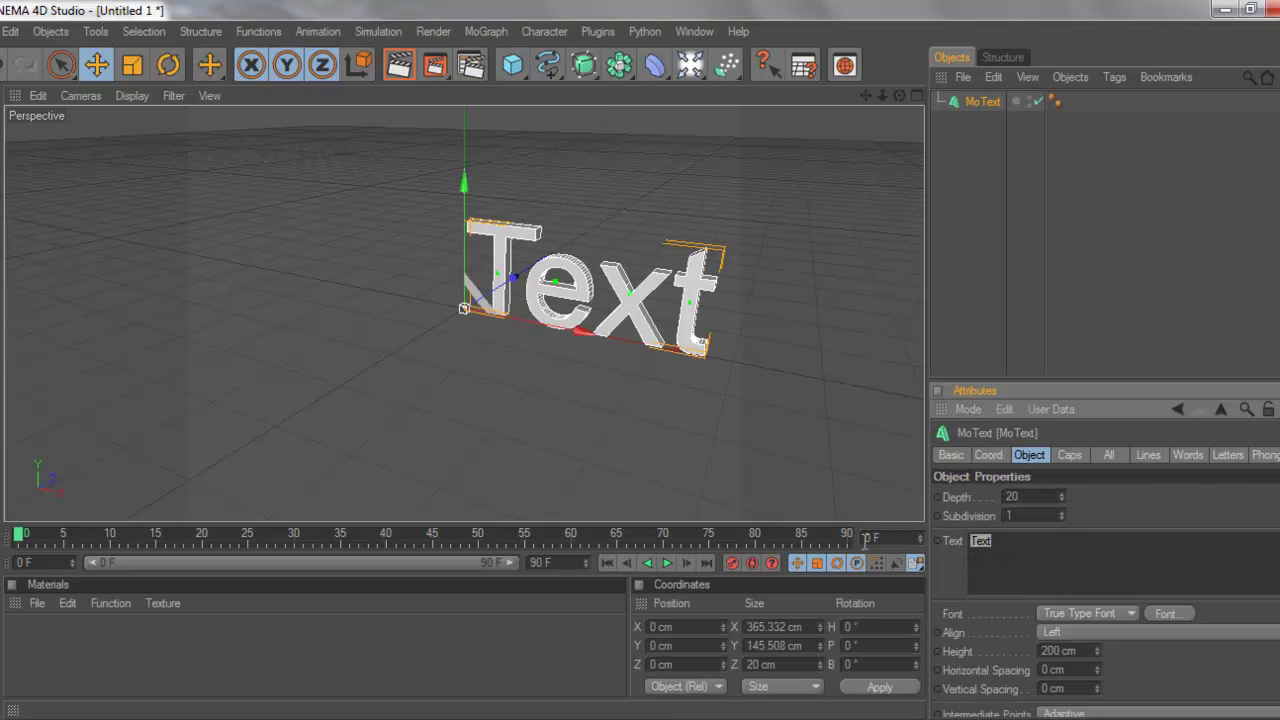
key("BackSpace")
- Pick the Radioaktivitet font for the MoText from the font list
left_click(1154, 618)
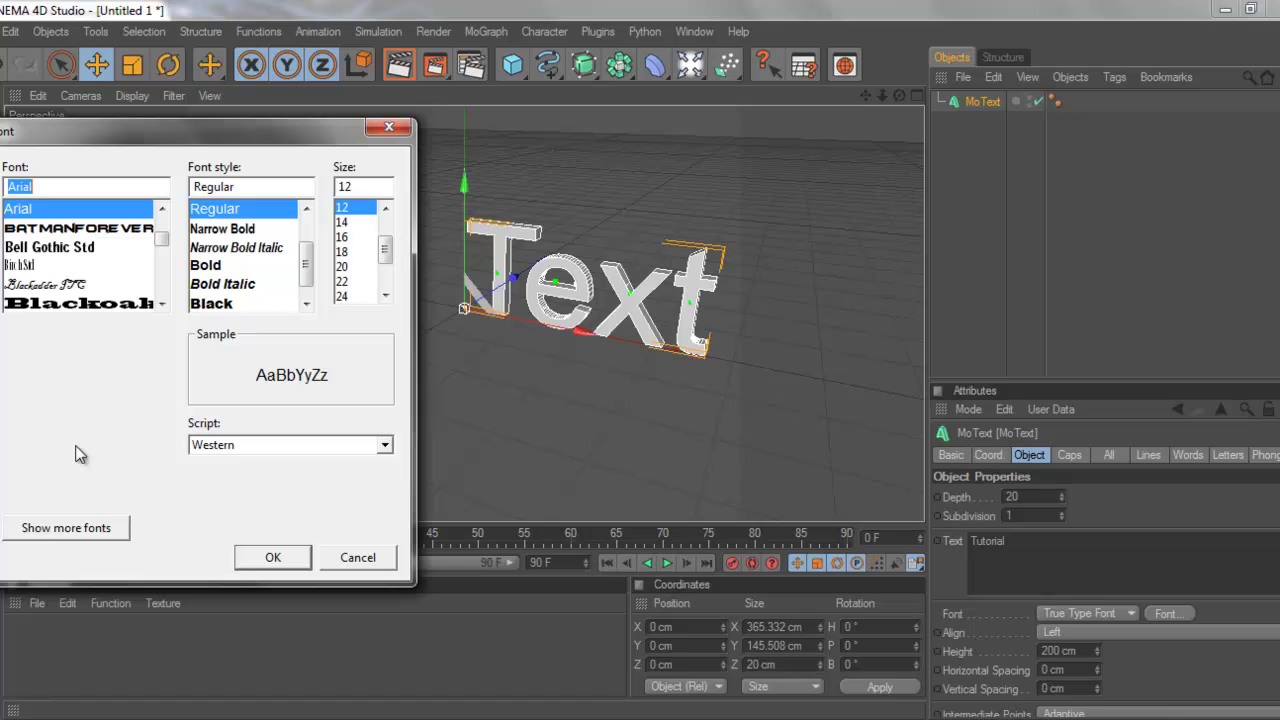
left_click_drag(162, 242, 156, 277)
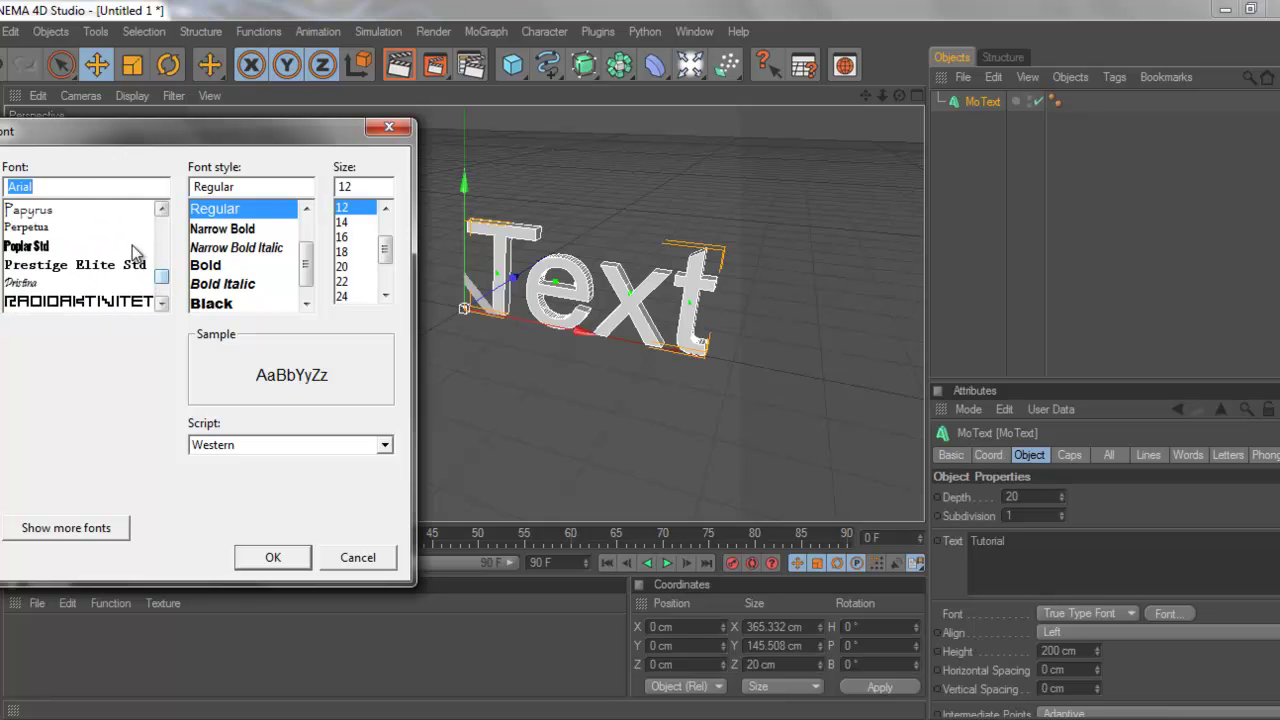
left_click(130, 301)
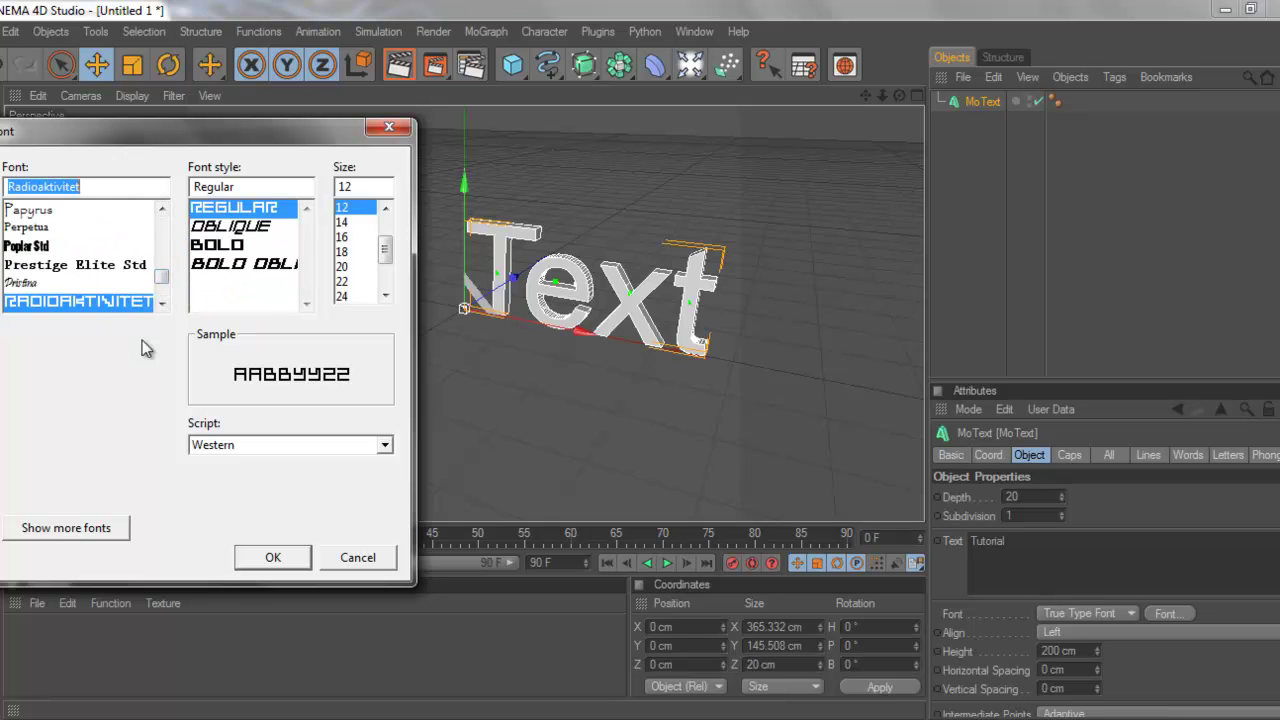
- Confirm the Radioaktivitet font and set the text alignment to Middle
left_click(268, 558)
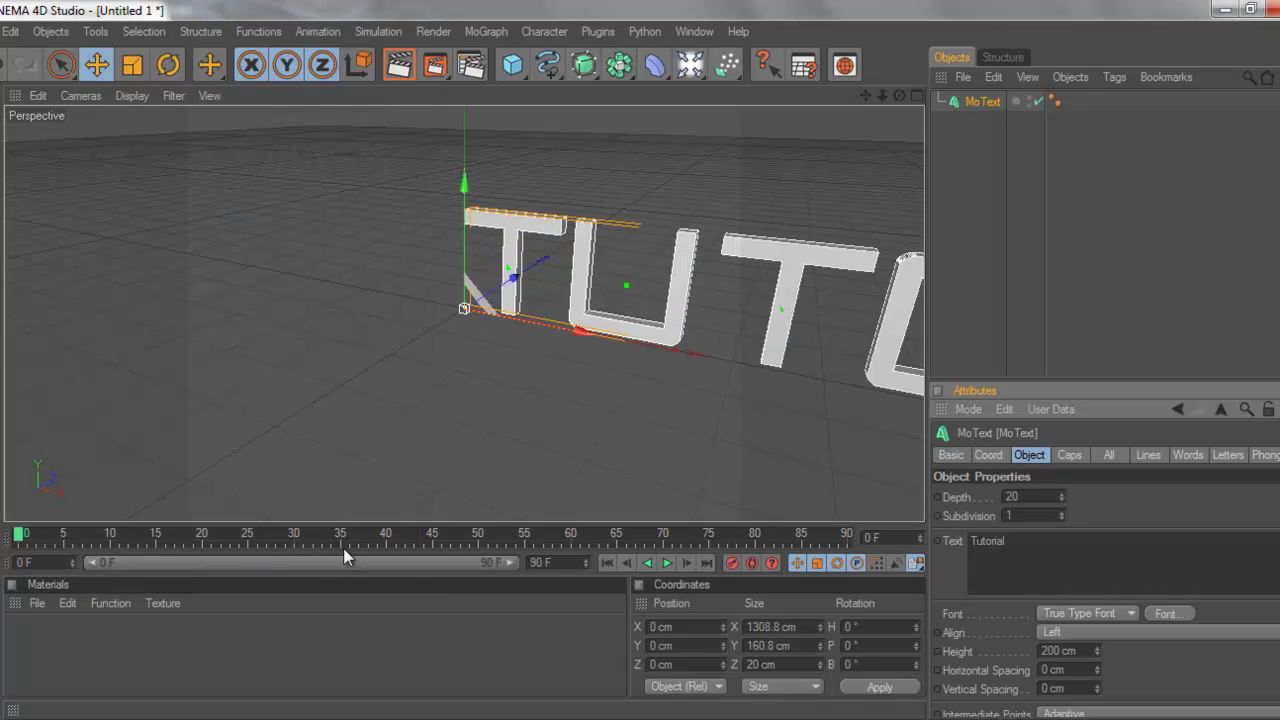
left_click(1102, 632)
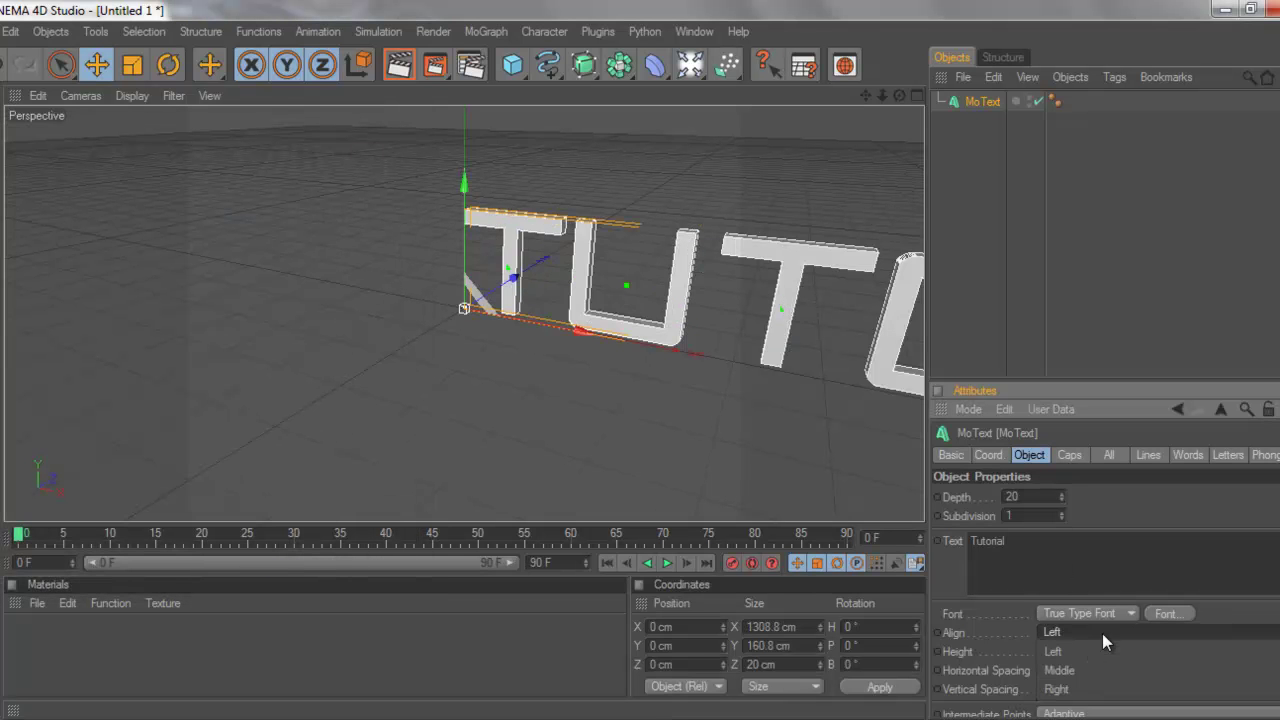
left_click(1101, 670)
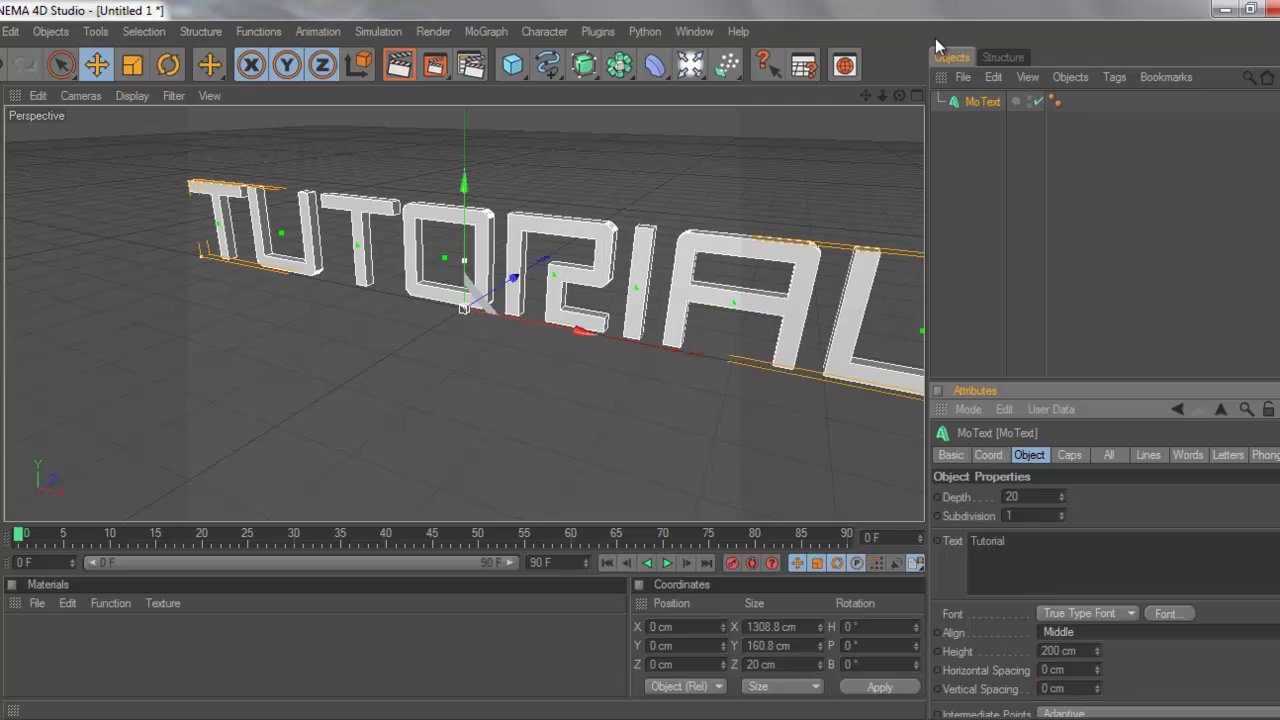
- Set the MoText extrusion depth to 90 cm and recheck Middle alignment
double_click(1037, 497)
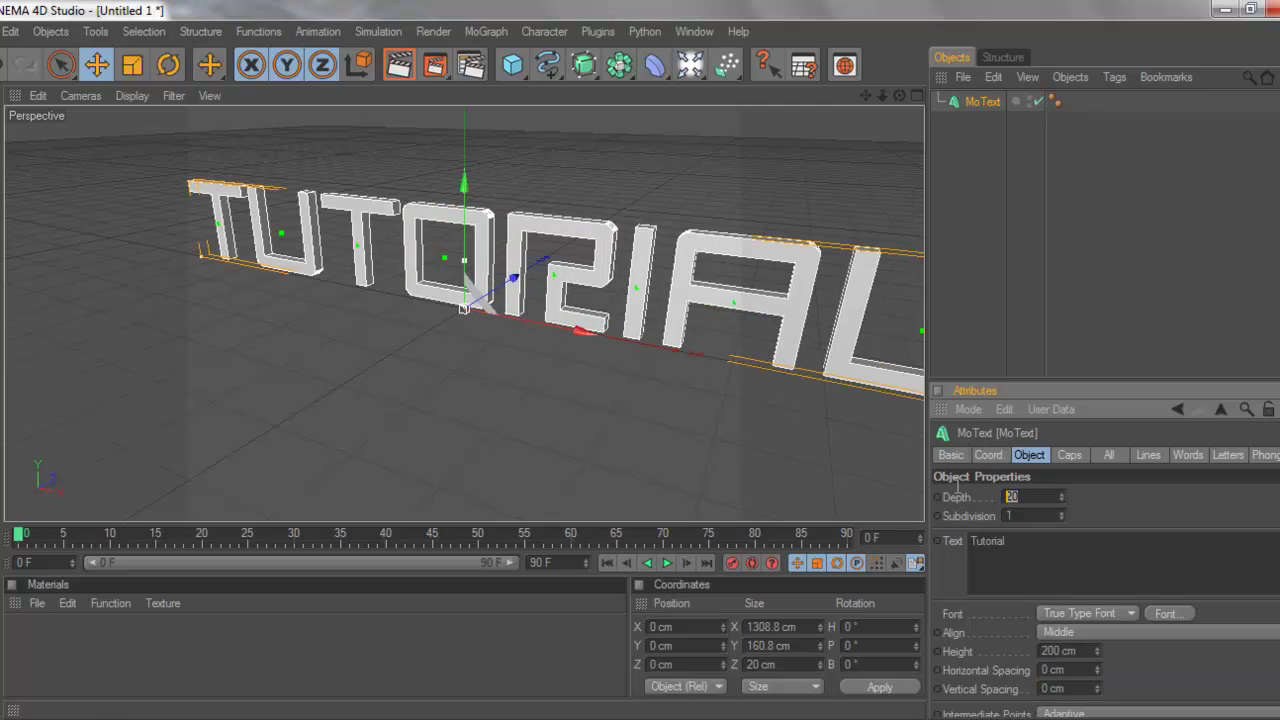
type("90")
key("Return")
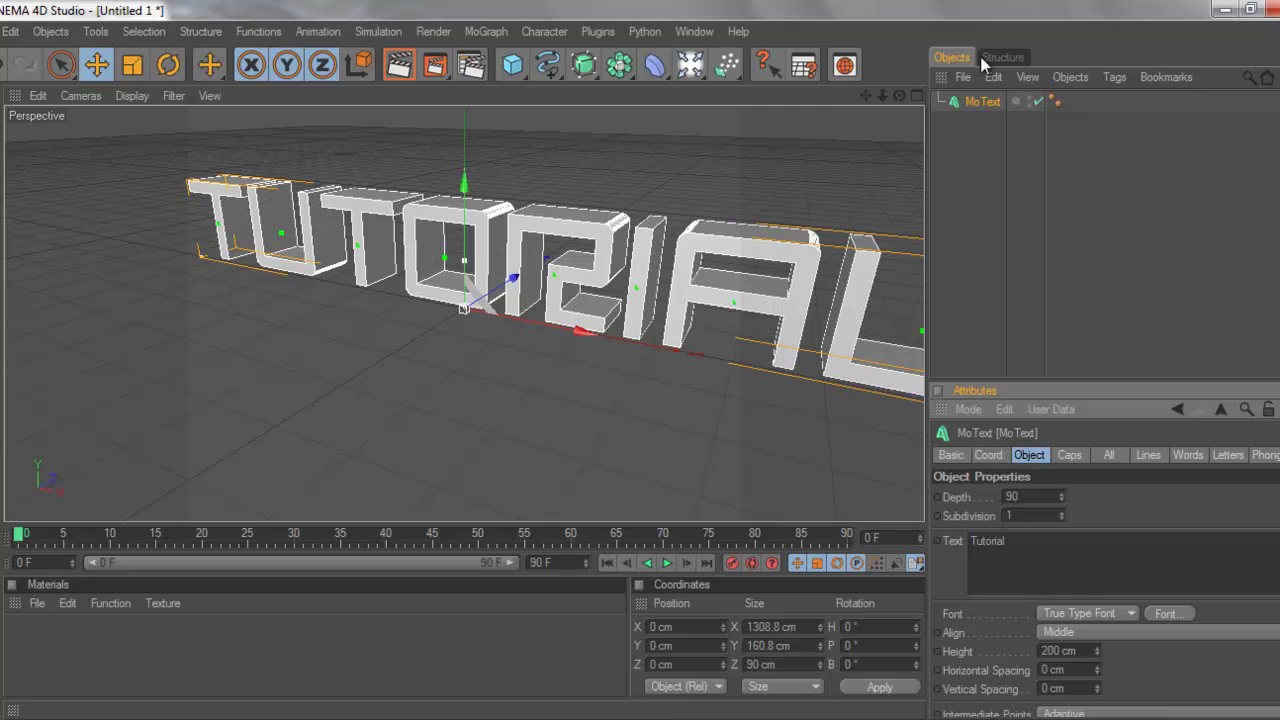
left_click_drag(903, 97, 641, 359)
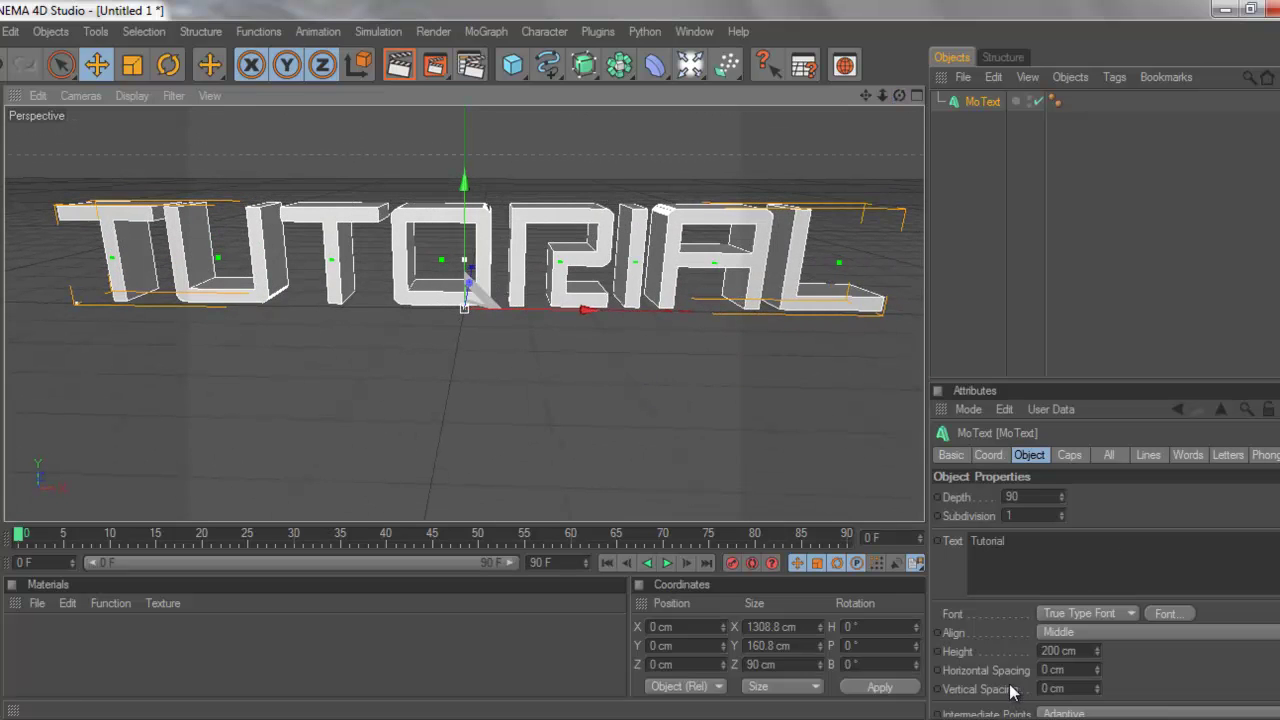
left_click(1043, 632)
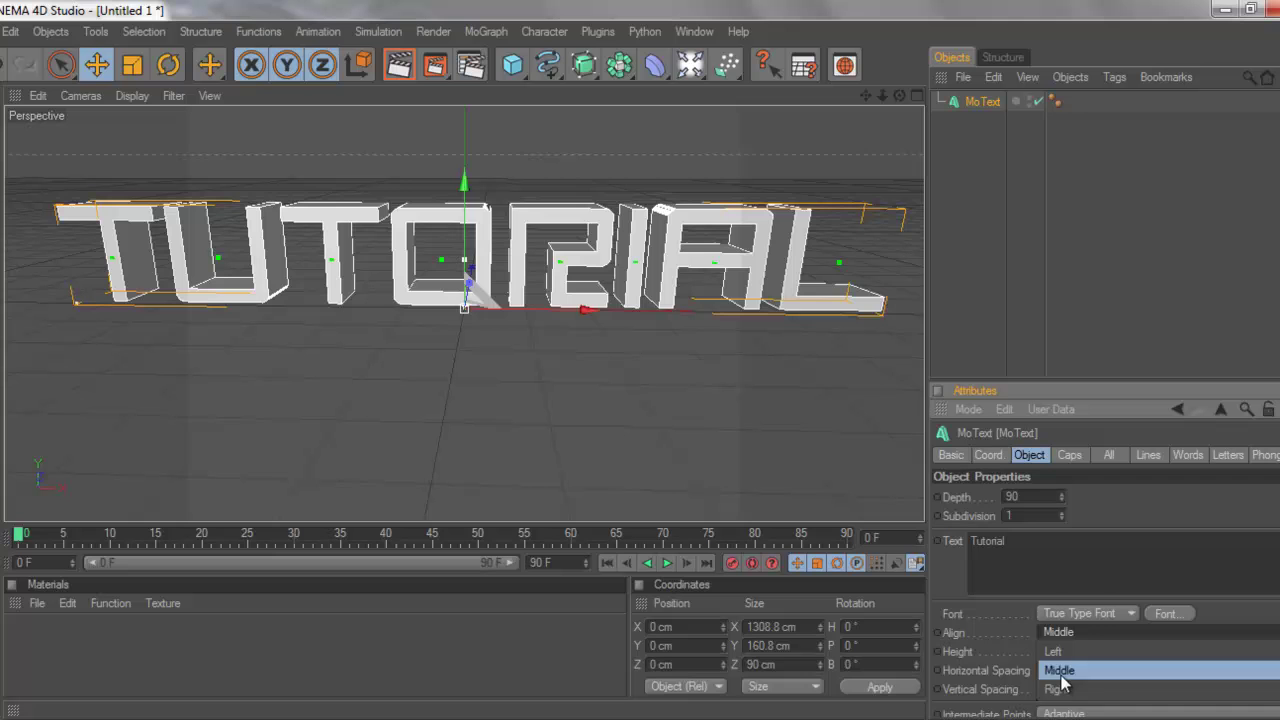
left_click(1060, 670)
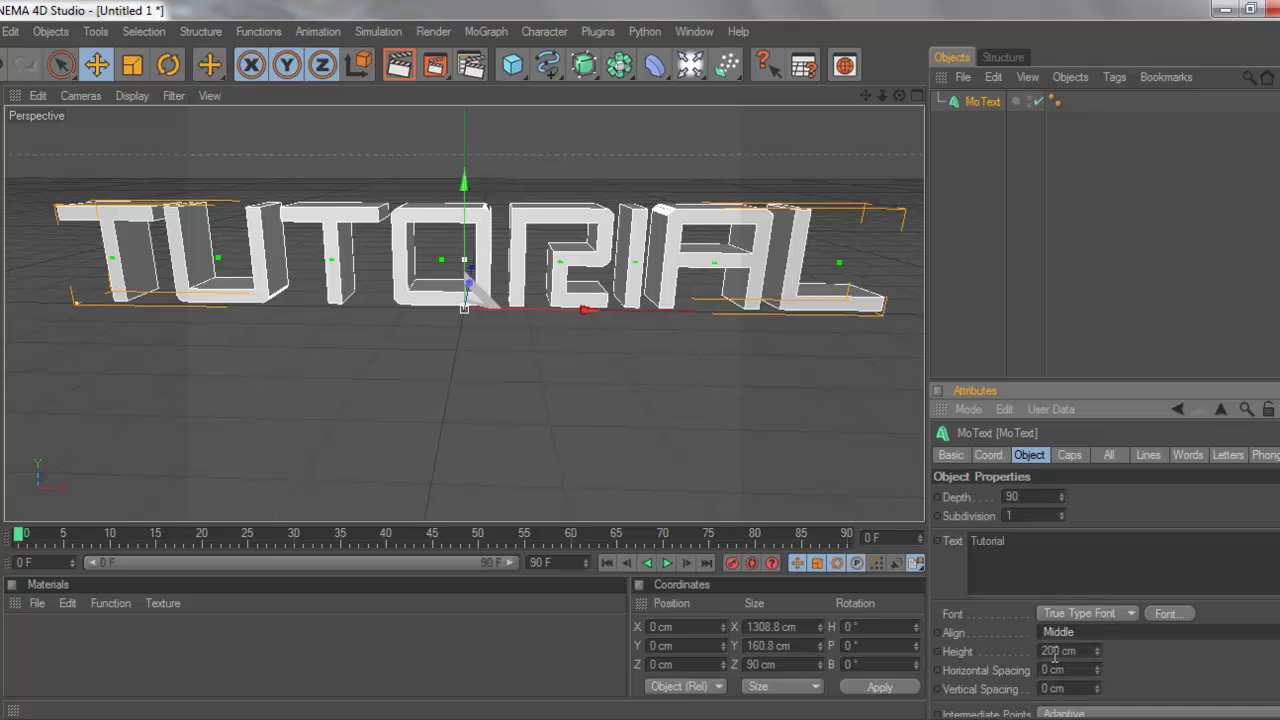
- Bring the MoText Height back to 200 cm
left_click_drag(1096, 649, 1098, 649)
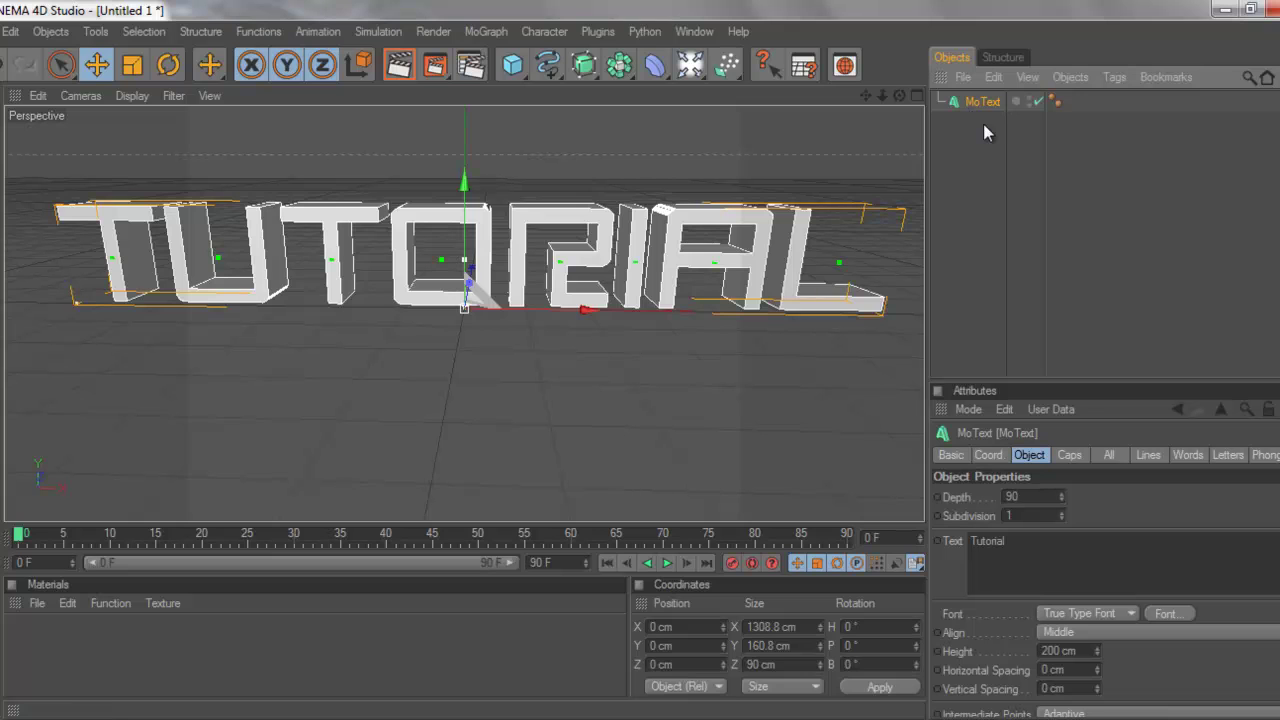
- Duplicate the MoText and set the copy MoText.1's depth to 45 cm
left_click(1040, 173)
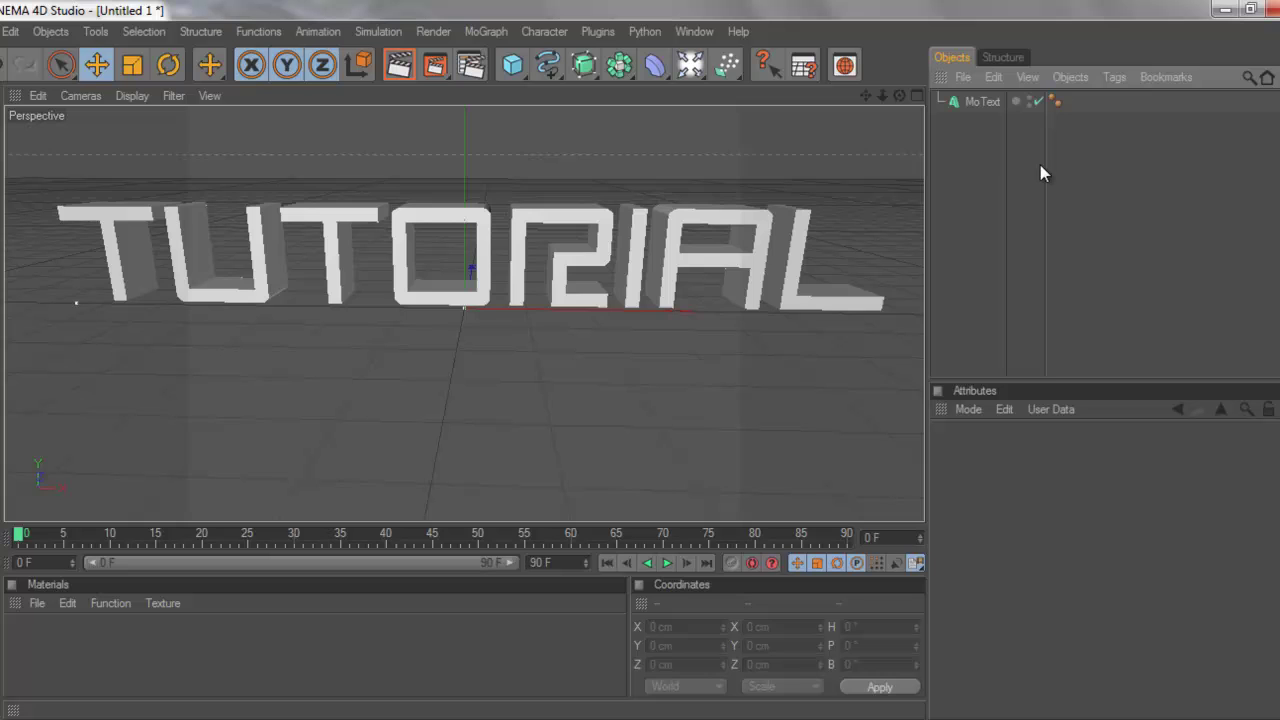
key("ctrl+v")
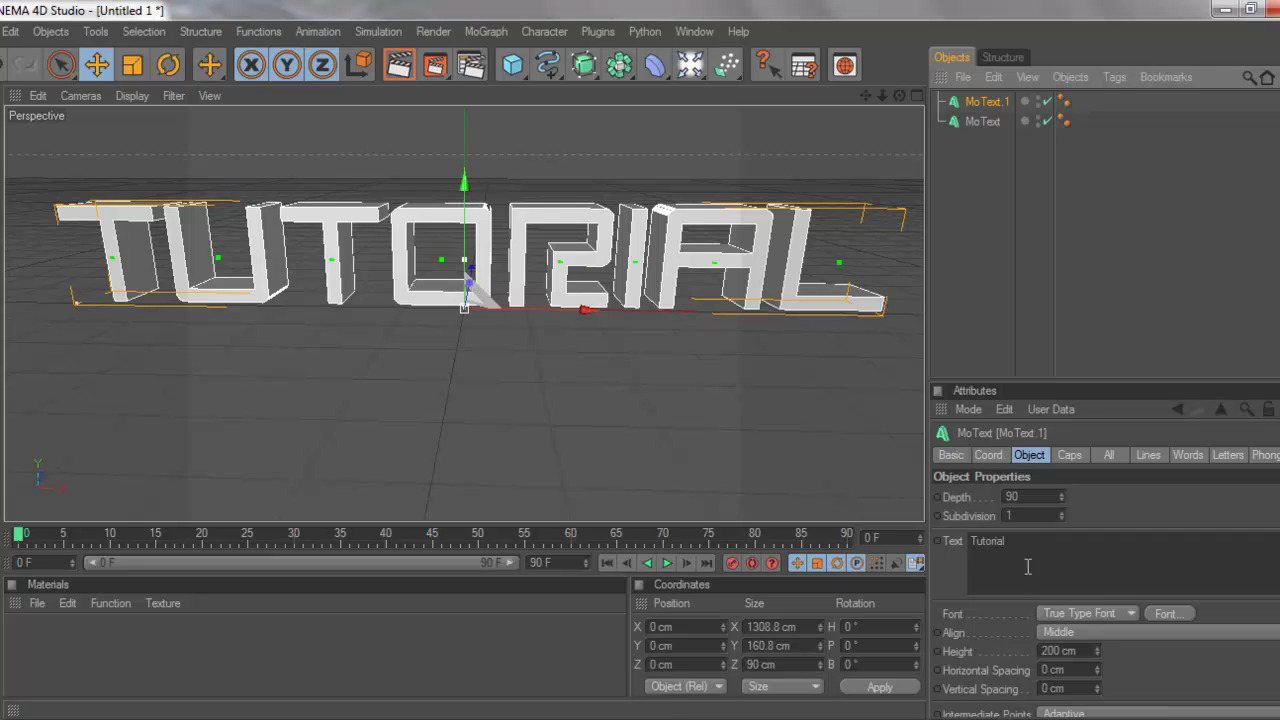
double_click(1014, 496)
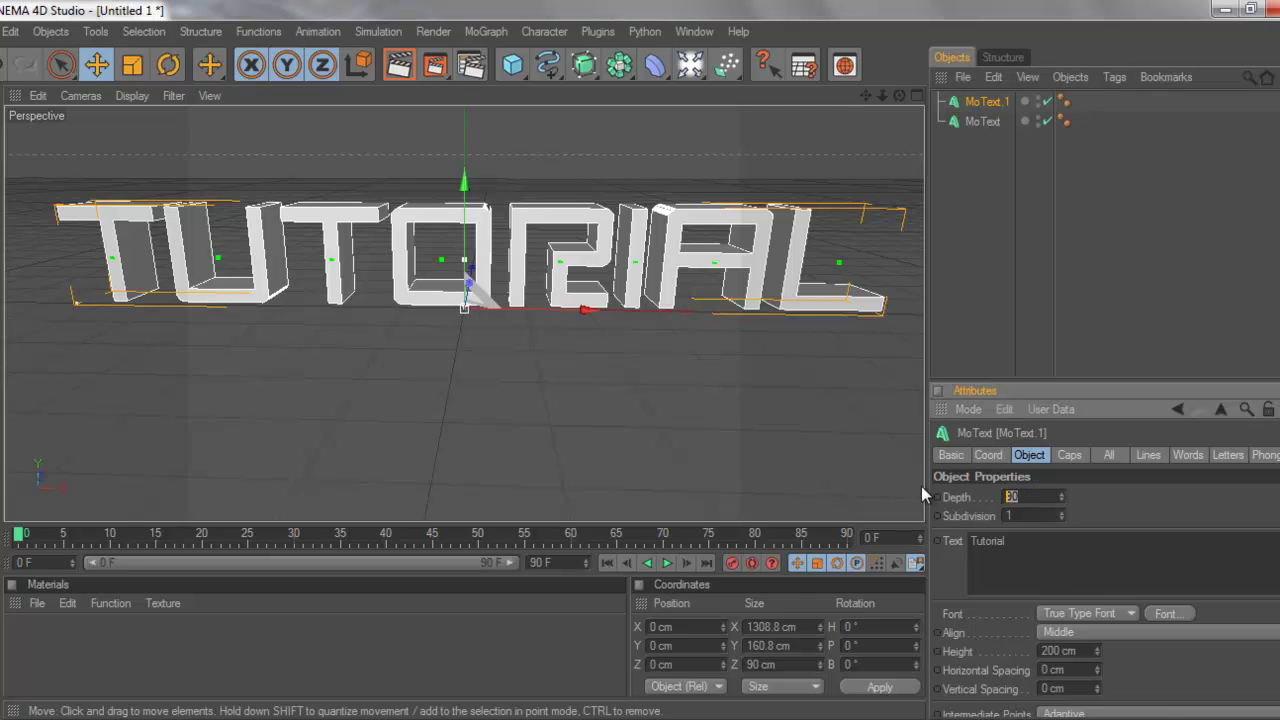
type("45")
key("Return")
- Give the start of MoText.1 a Fillet Cap with a 10 cm radius
left_click(1073, 455)
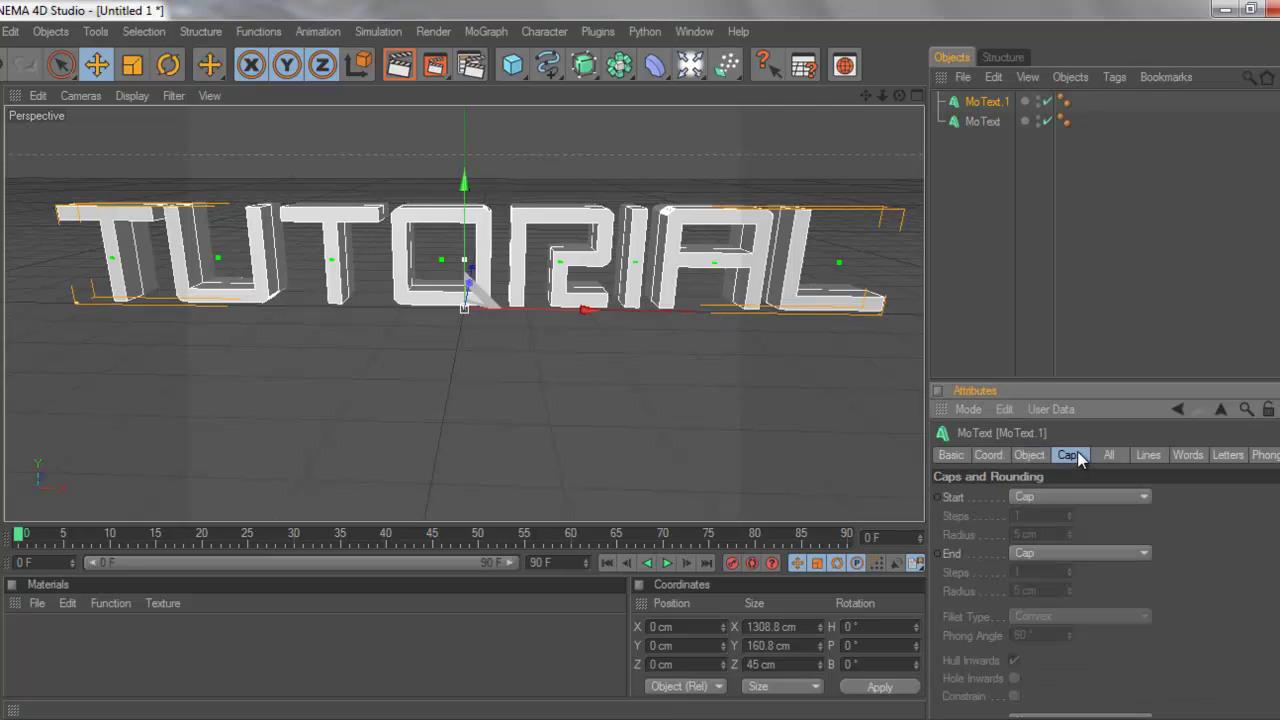
left_click(1049, 493)
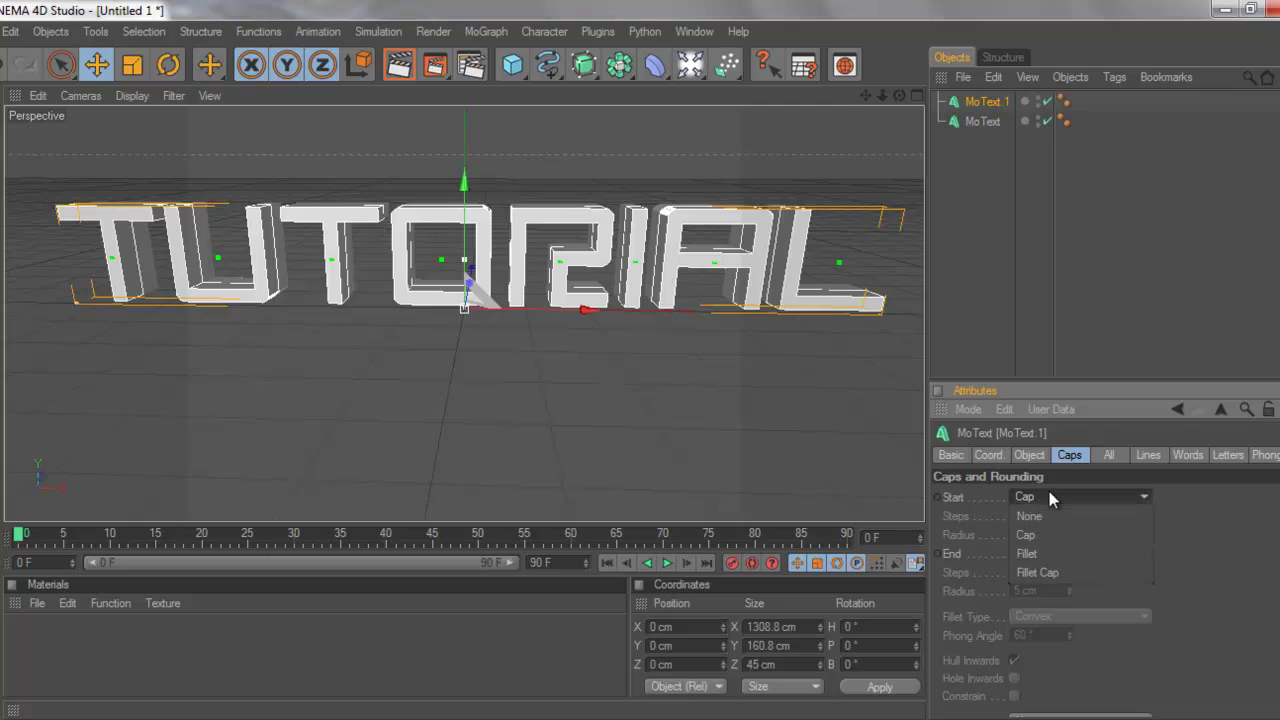
left_click(1036, 566)
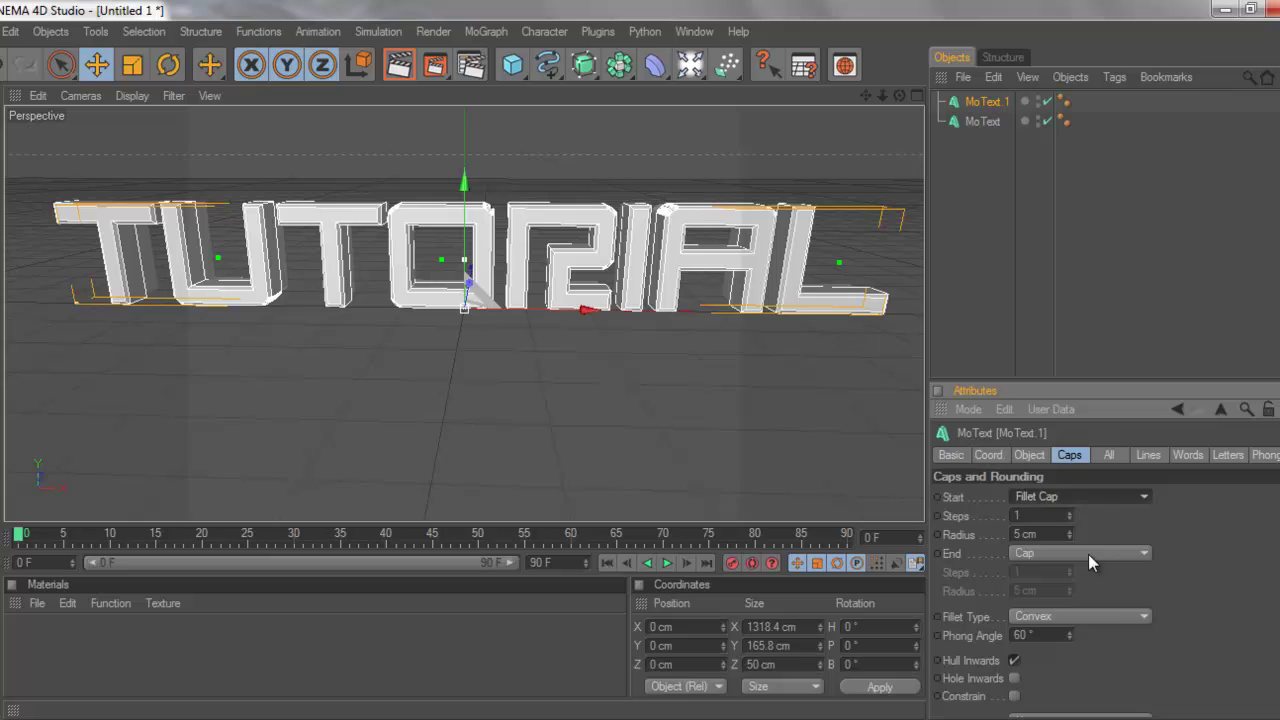
left_click_drag(1043, 531, 996, 530)
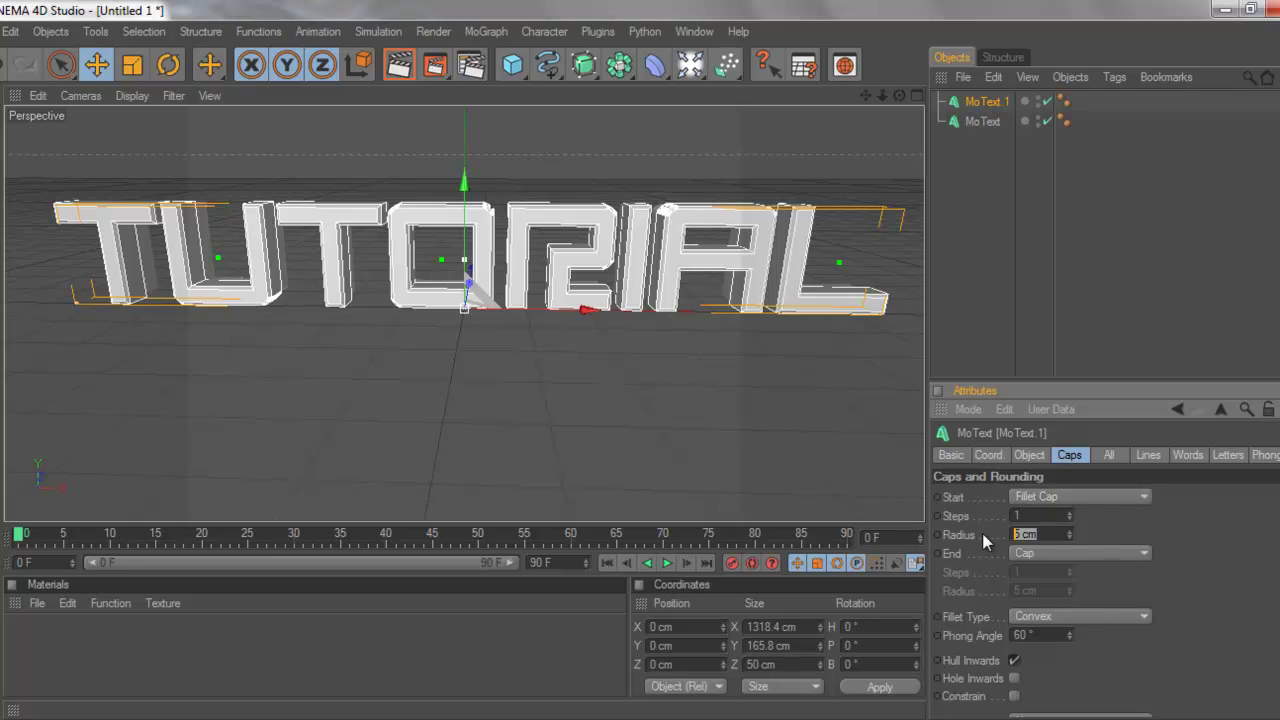
type("10")
key("Return")
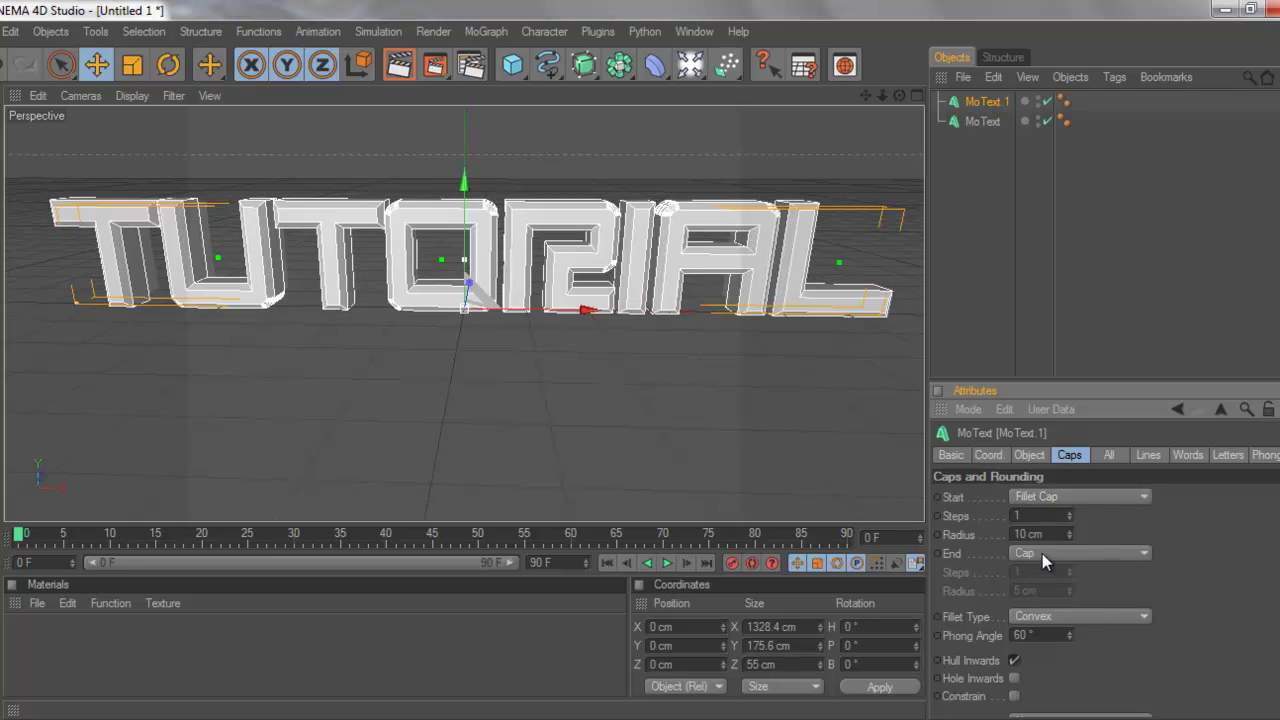
- Give the end of MoText.1 a Fillet Cap with a 10 cm radius too
left_click(1042, 553)
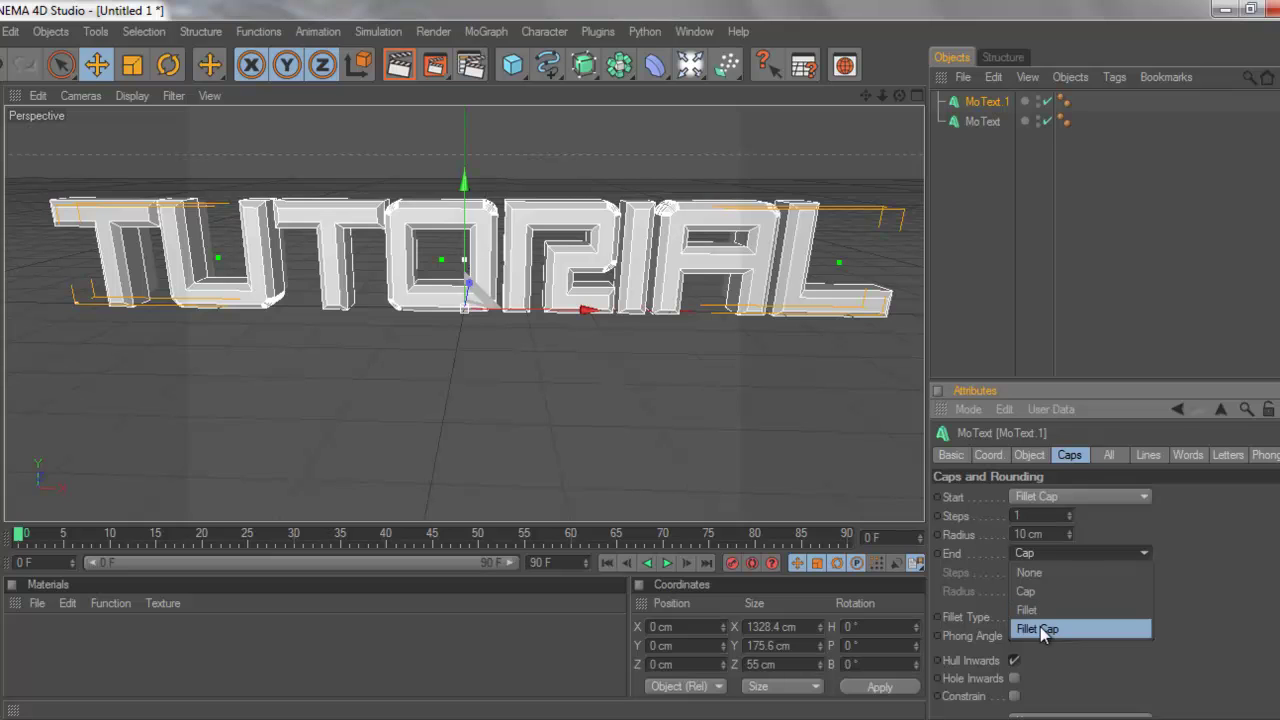
left_click(1044, 629)
double_click(1042, 590)
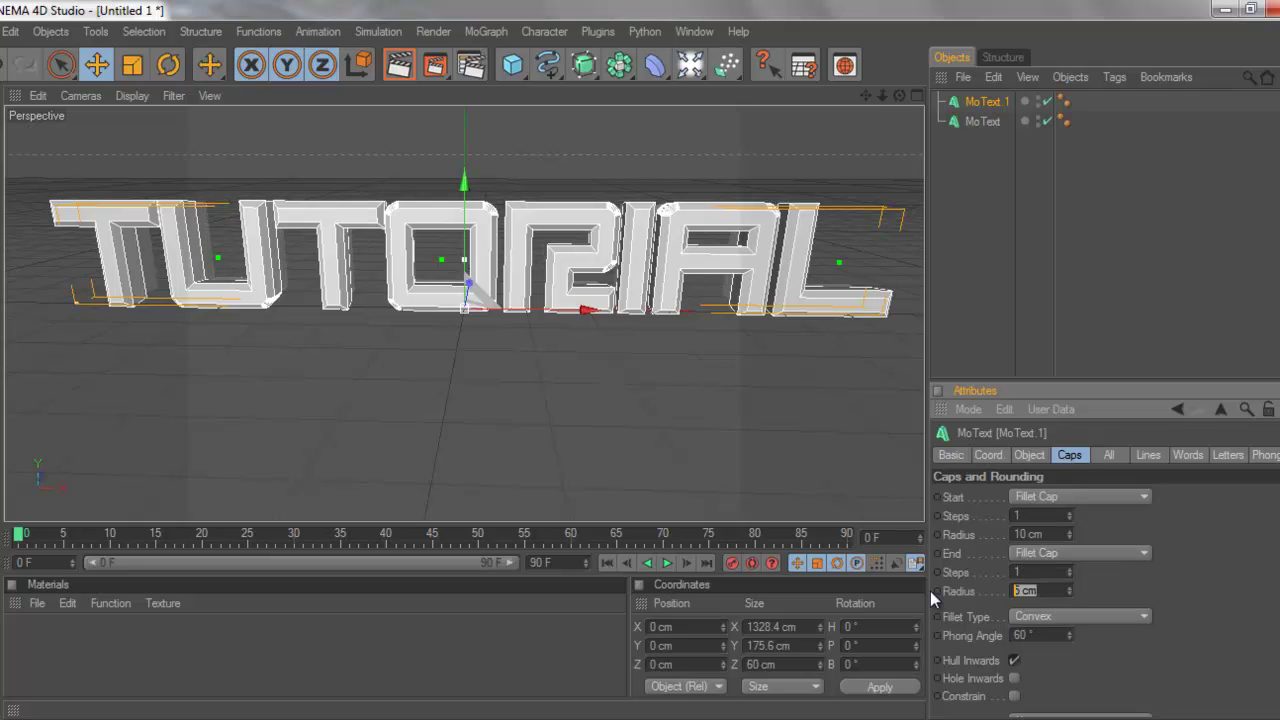
type("10")
key("Return")
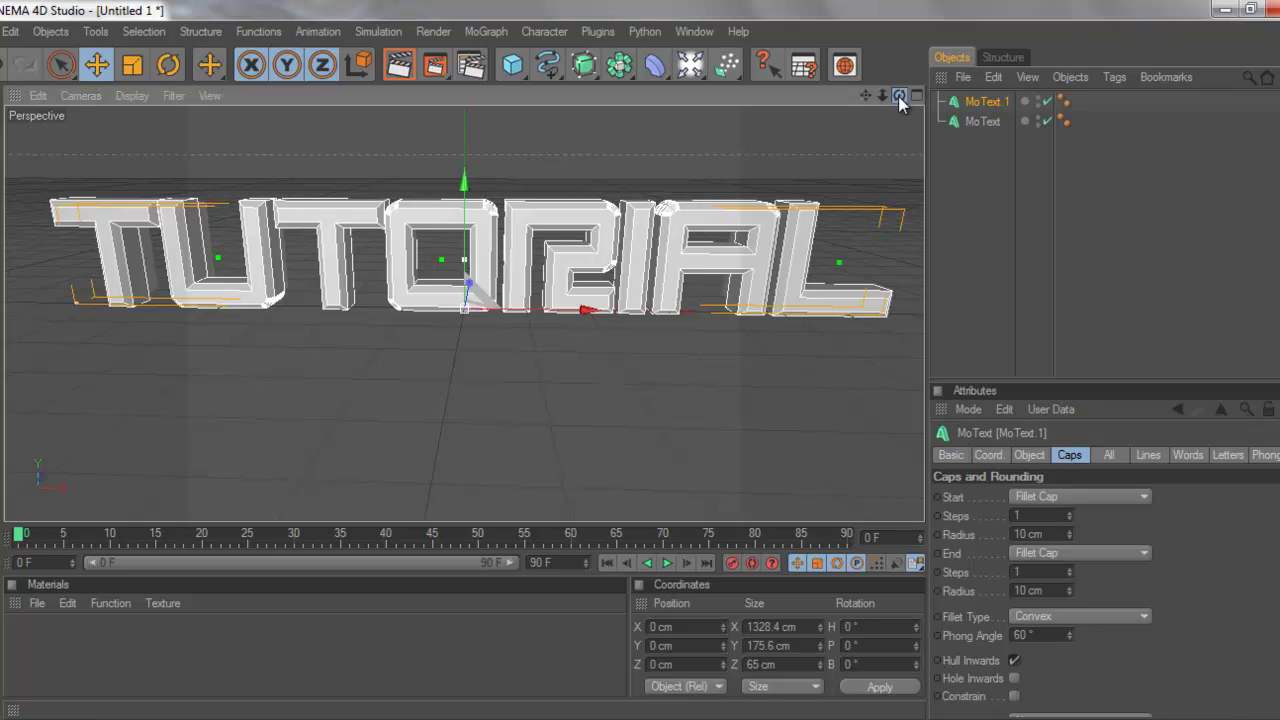
- Move MoText.1 back along the Z axis to 29.078 cm
left_click_drag(899, 95, 637, 363)
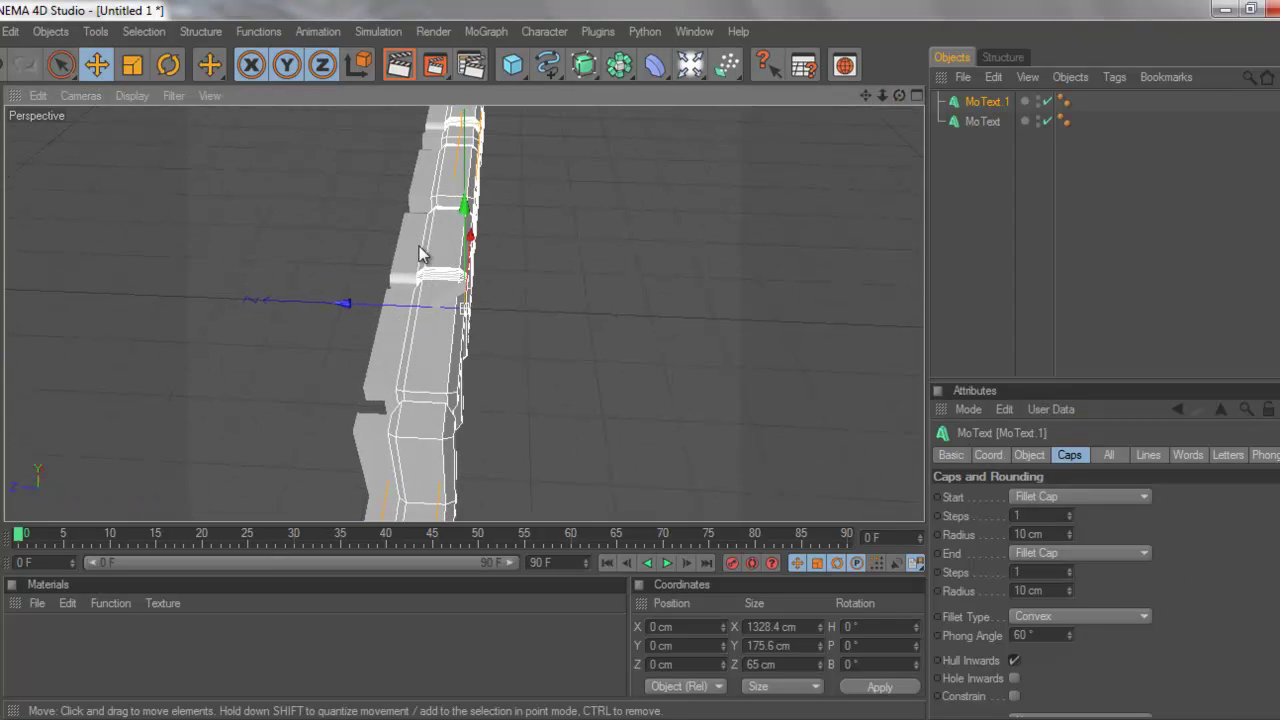
left_click_drag(343, 300, 640, 360)
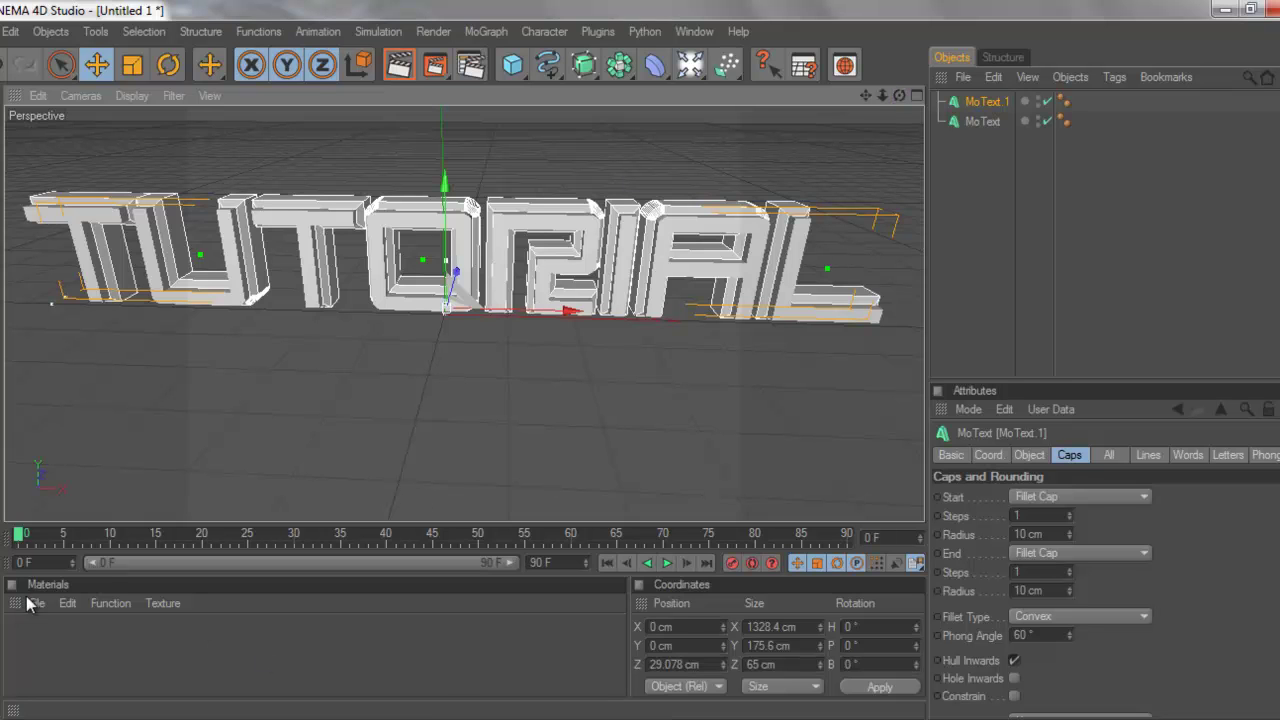
- Create three new materials and set Mat's colour to bright green
double_click(145, 678)
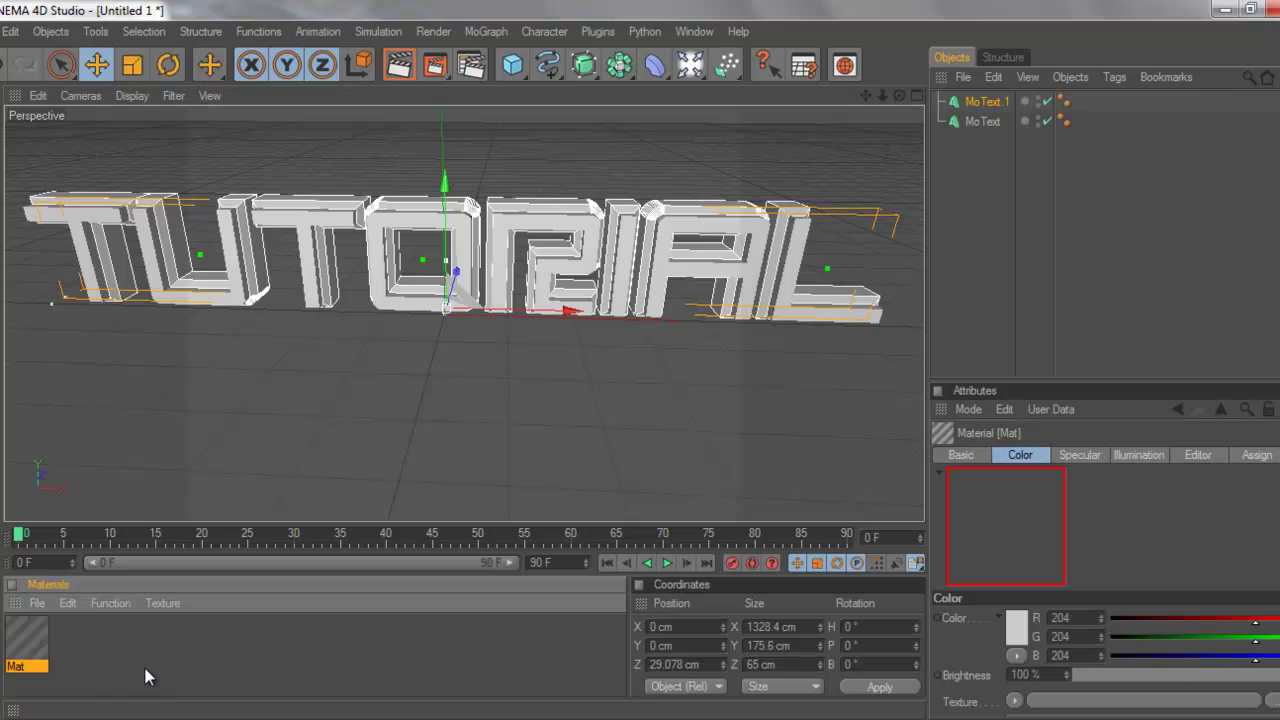
double_click(183, 677)
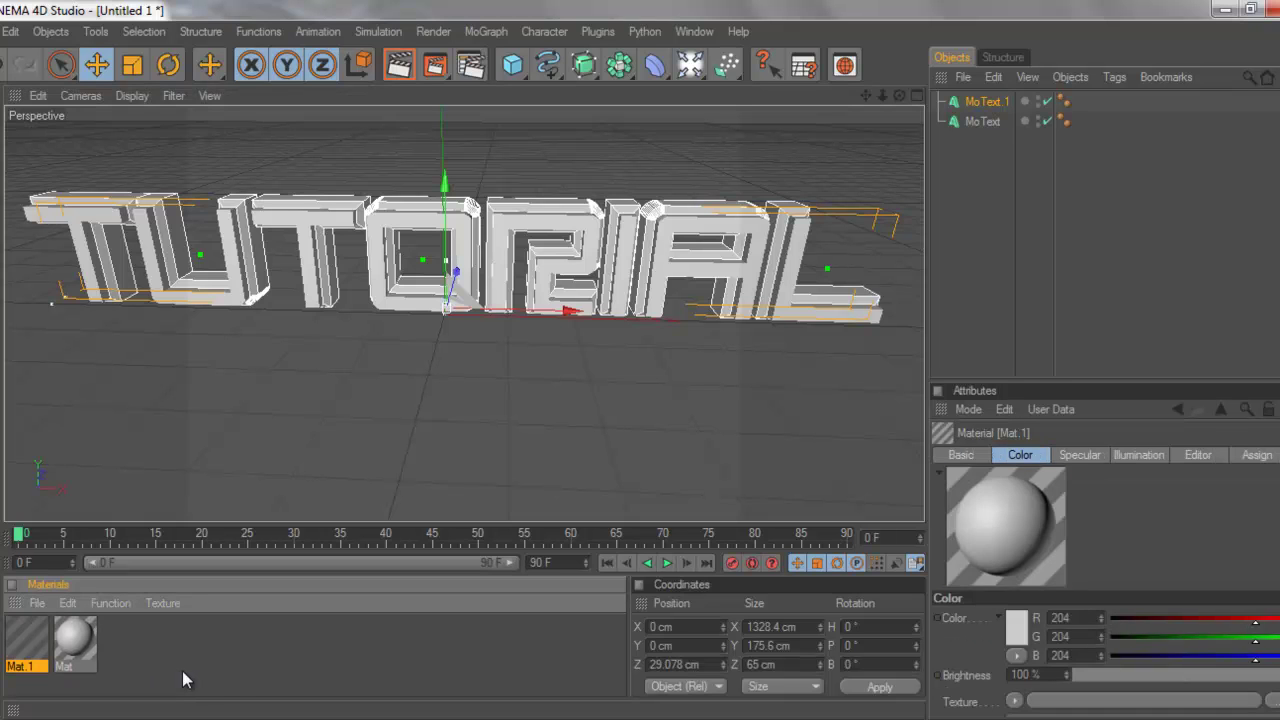
double_click(235, 683)
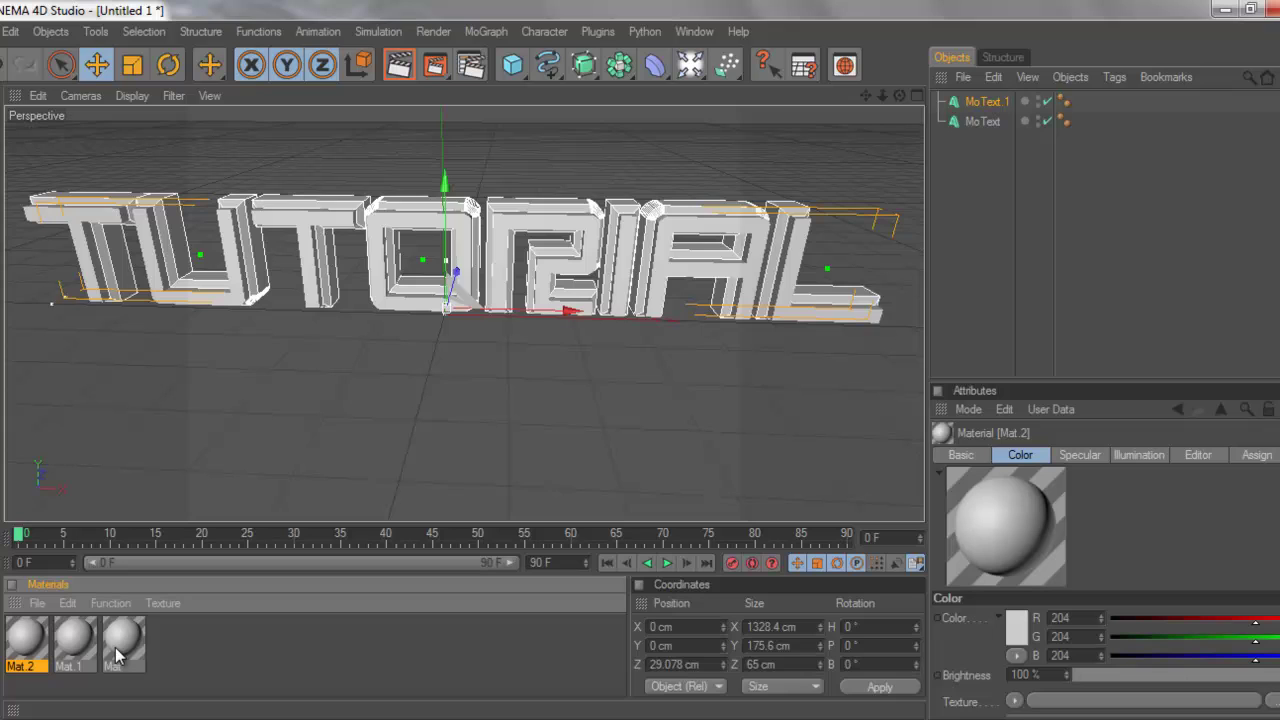
double_click(115, 641)
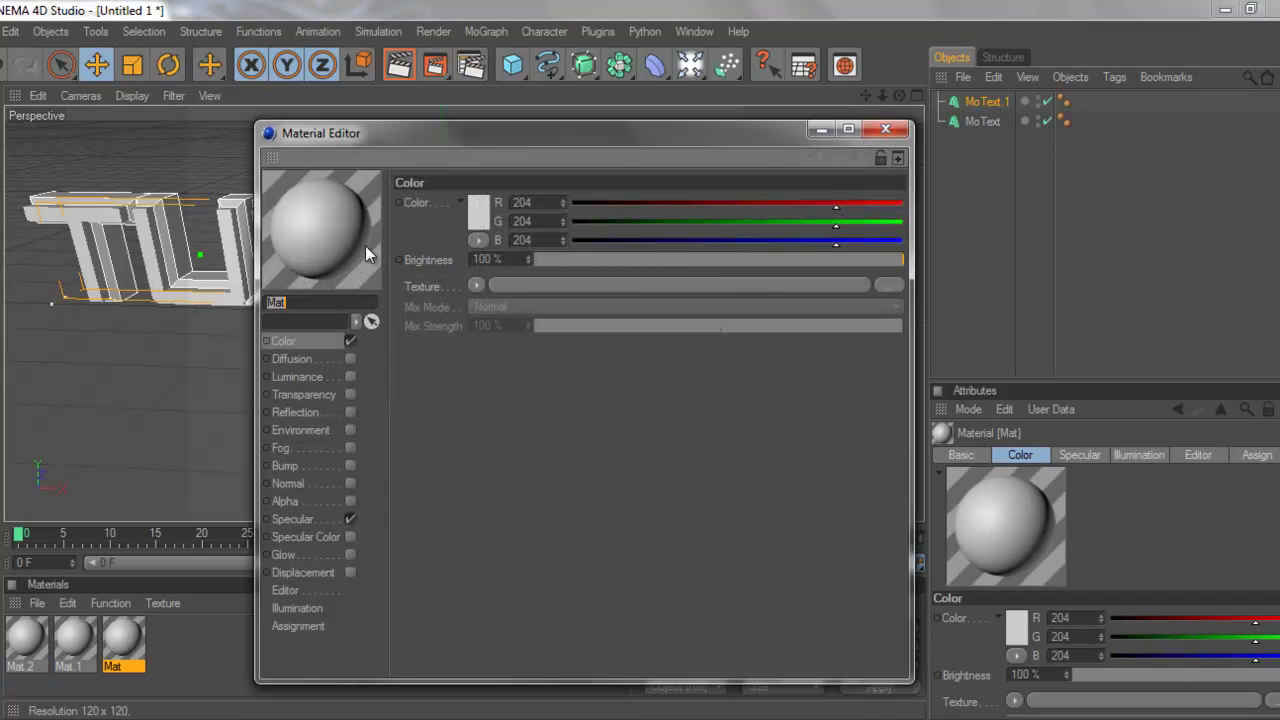
left_click(478, 215)
left_click(499, 140)
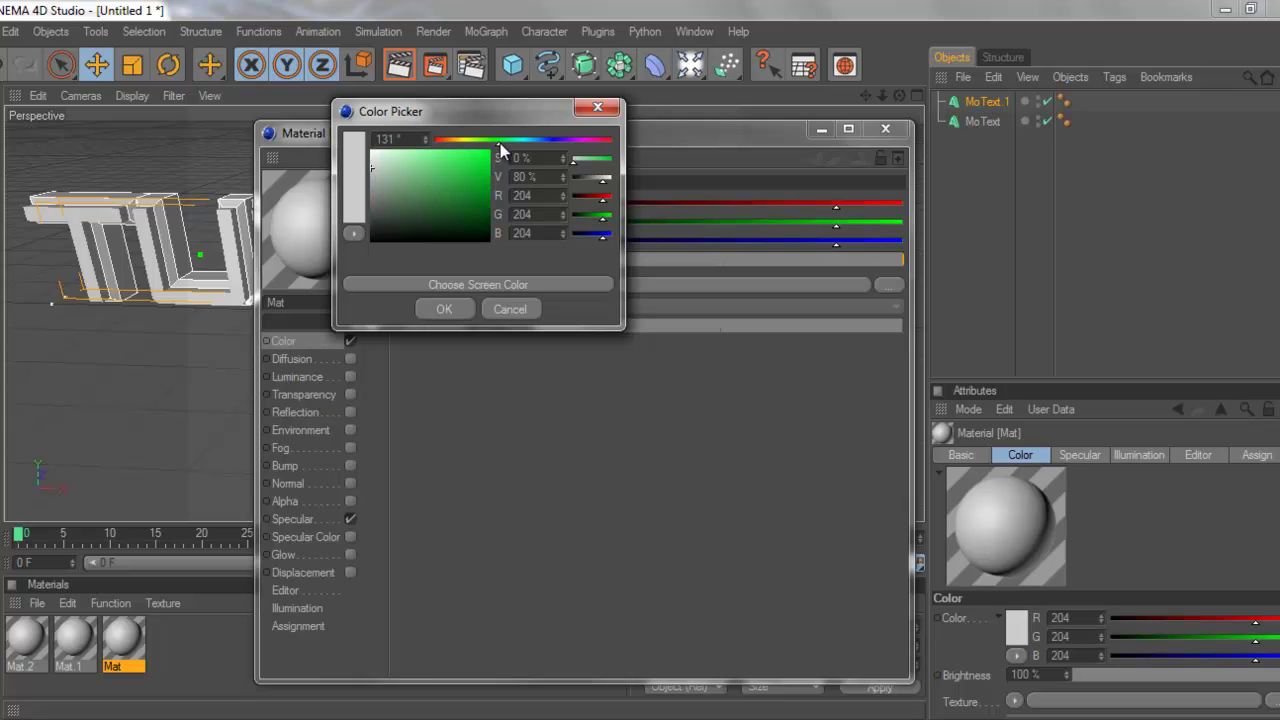
mouse_move(478, 170)
left_mouse_down()
mouse_move(463, 168)
mouse_move(484, 163)
left_mouse_up()
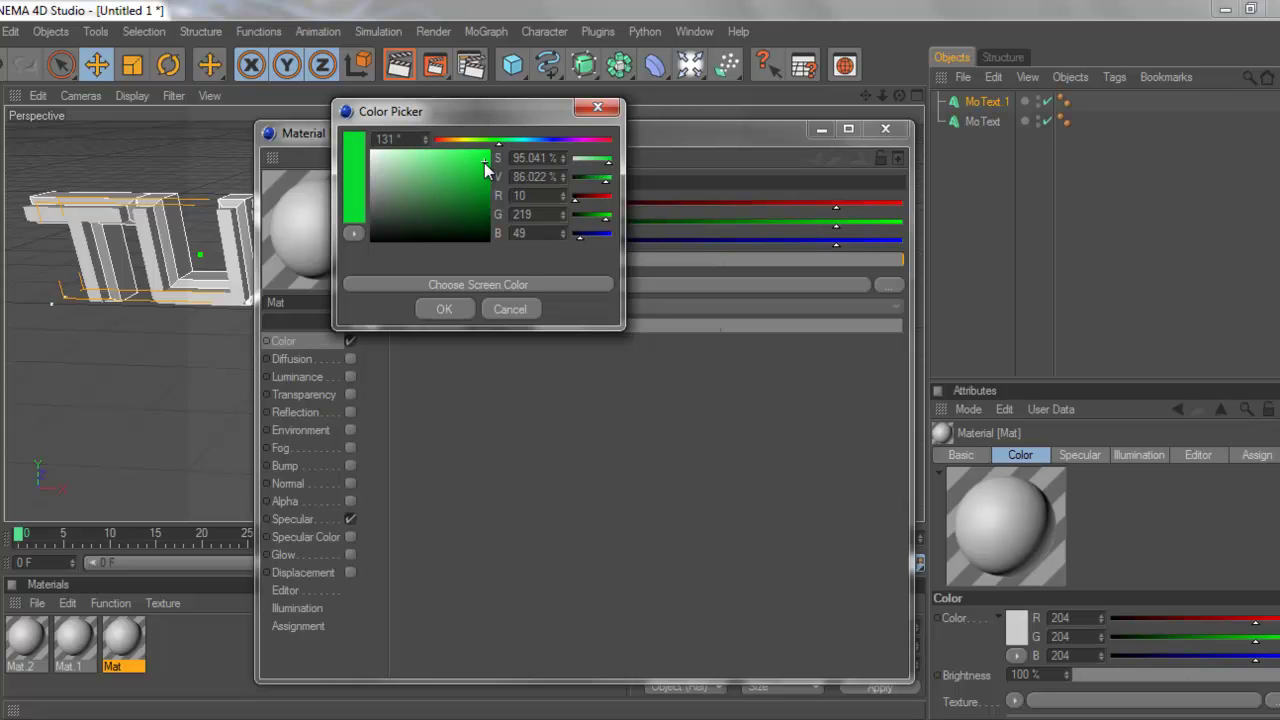
left_click(464, 309)
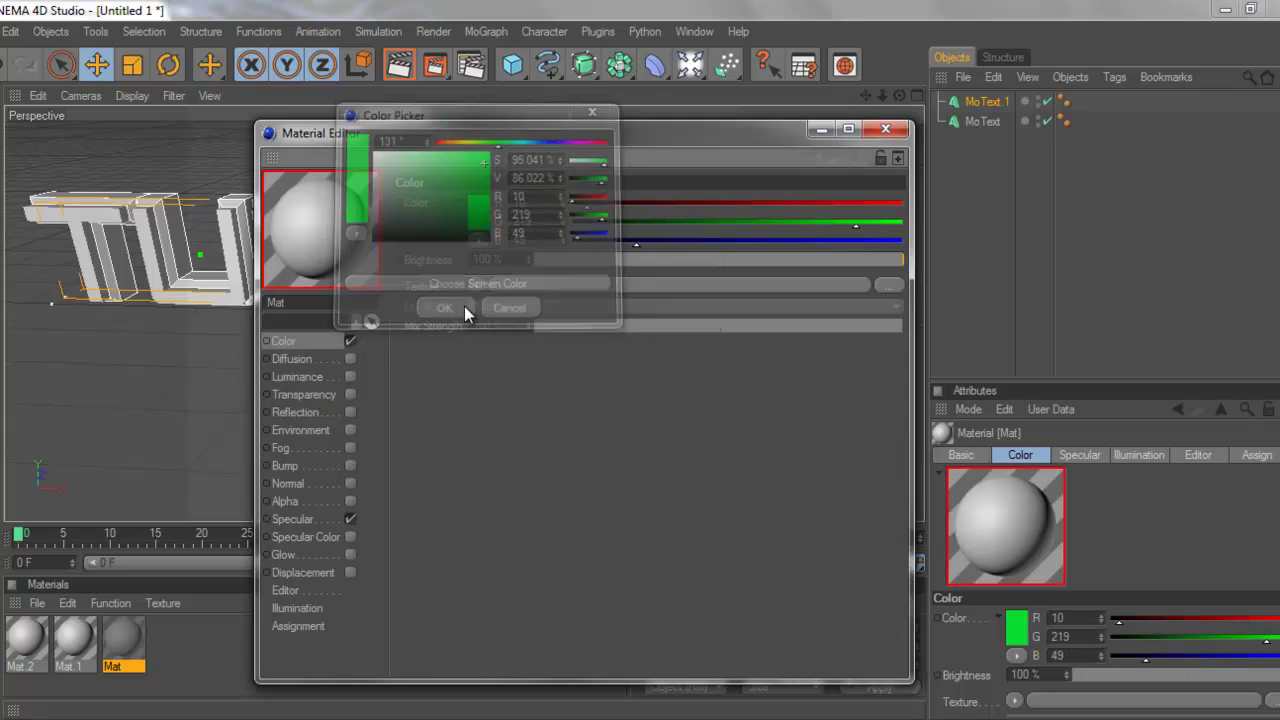
- Give Mat a bright green reflection, enable Reflection, and apply it to MoText.1
left_click(305, 412)
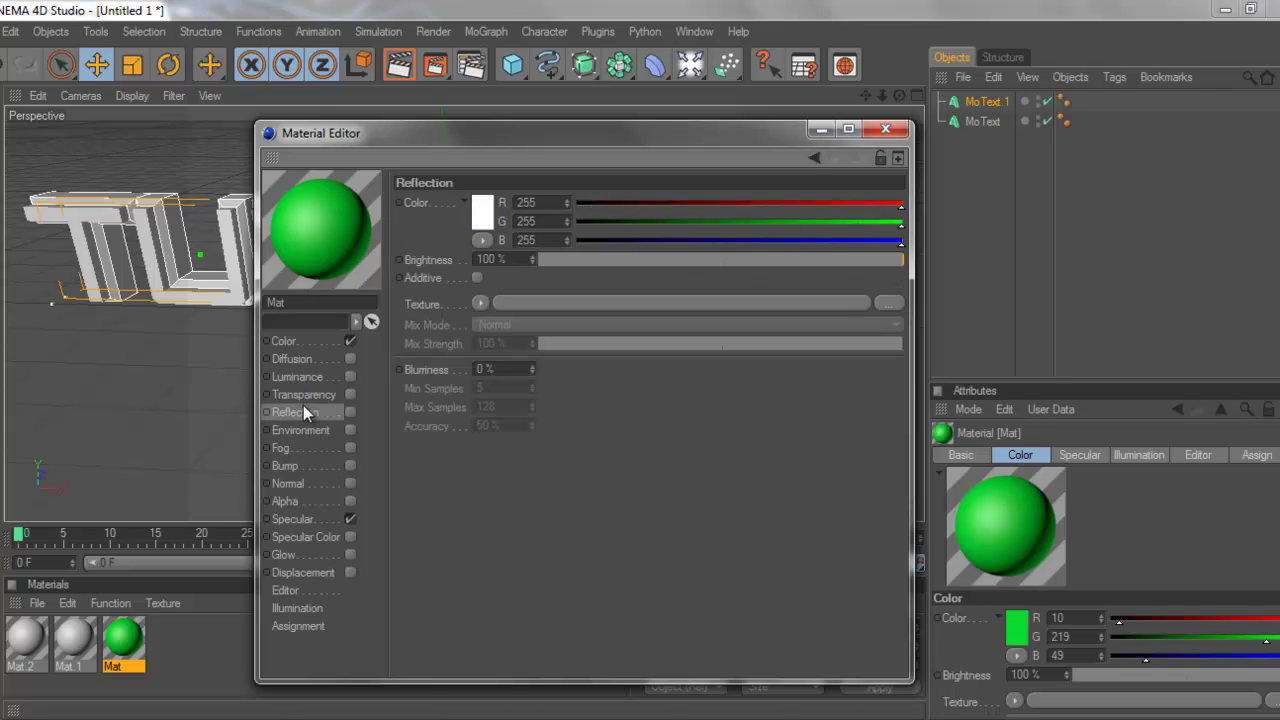
left_click(479, 208)
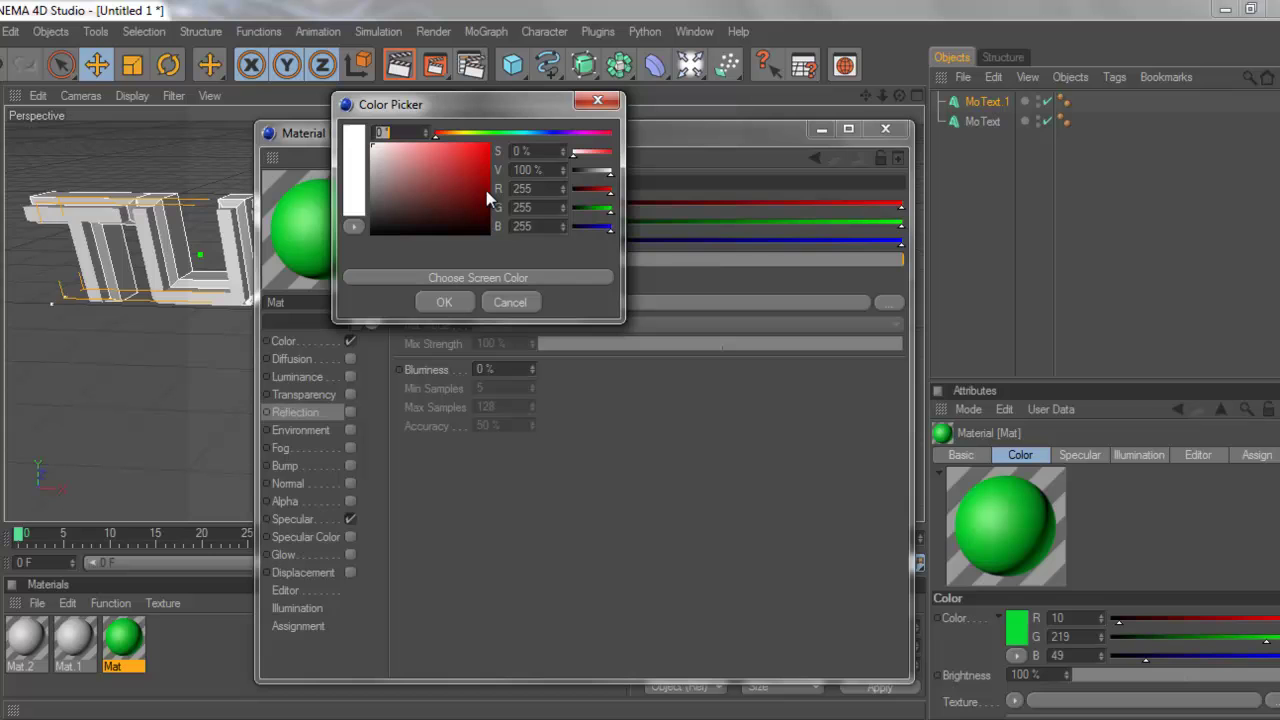
left_click(492, 134)
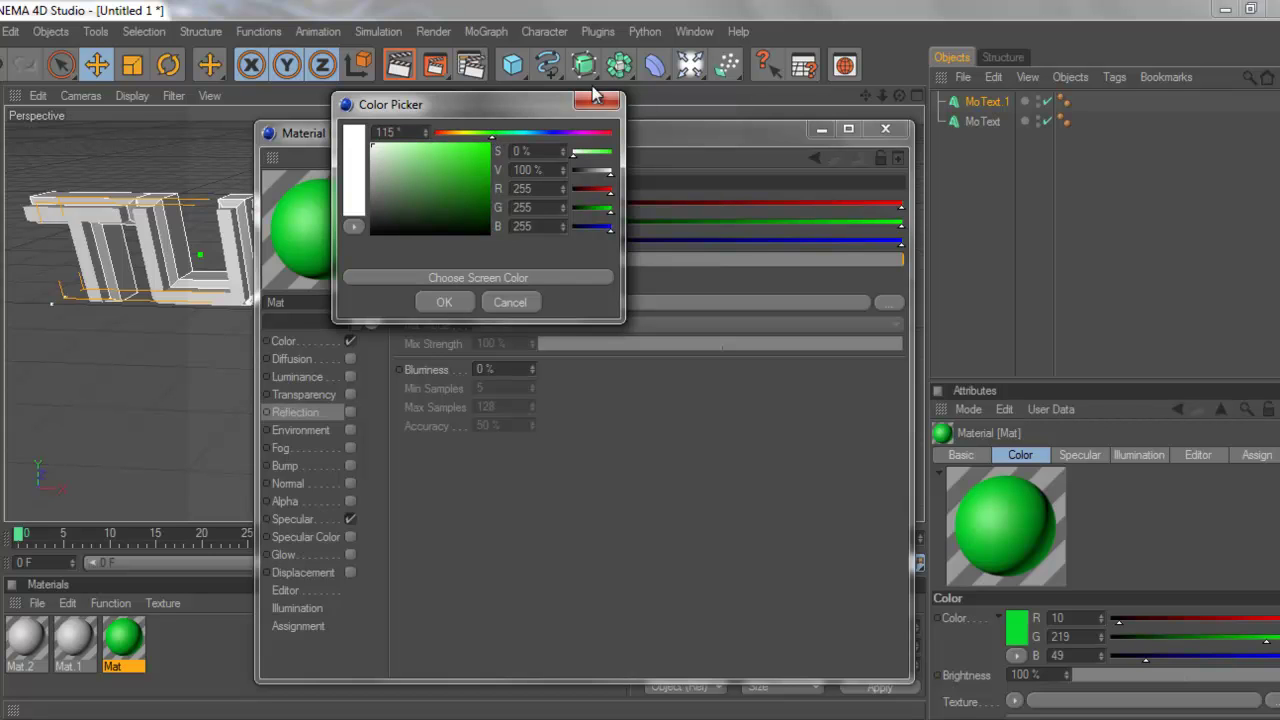
left_click_drag(484, 172, 470, 145)
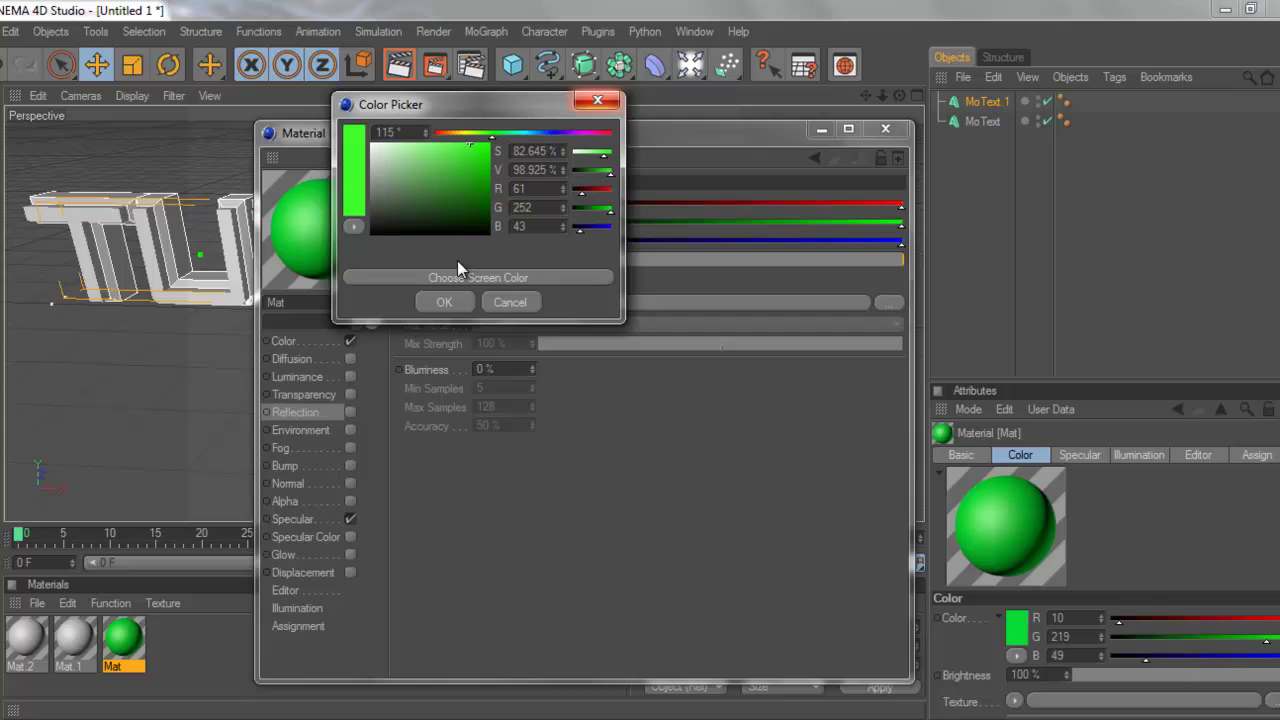
left_click(445, 301)
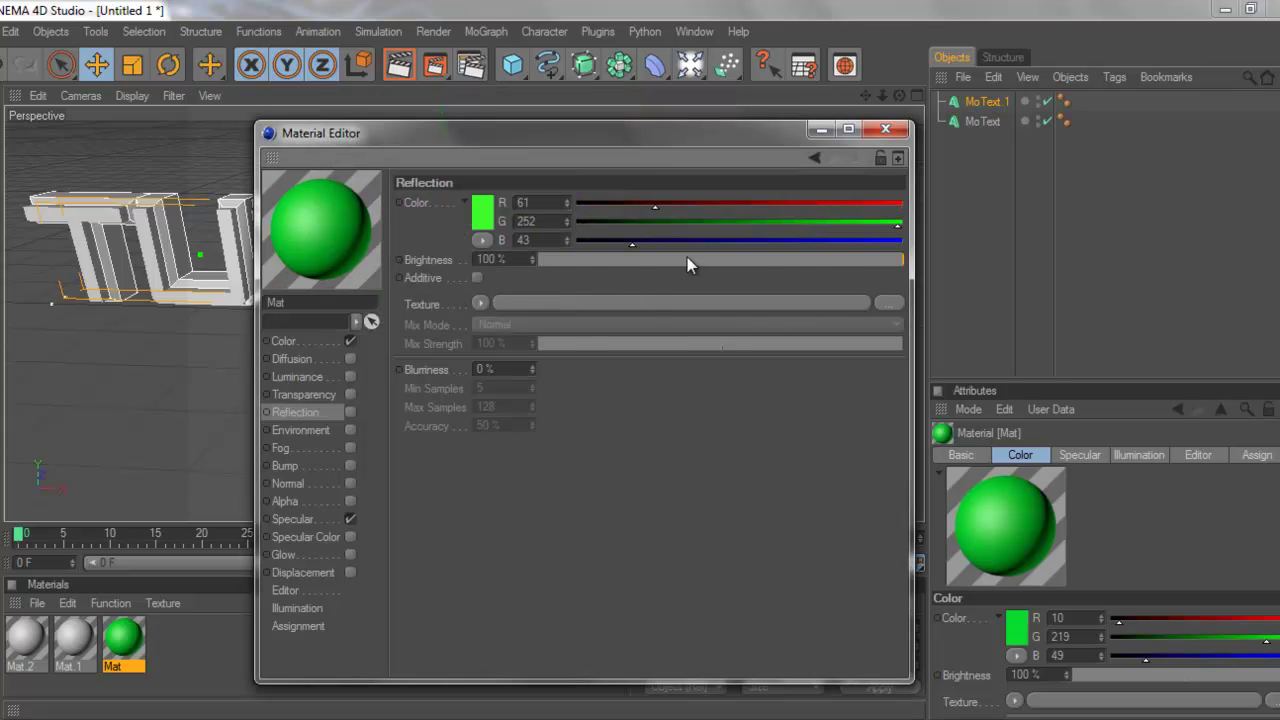
left_click(350, 412)
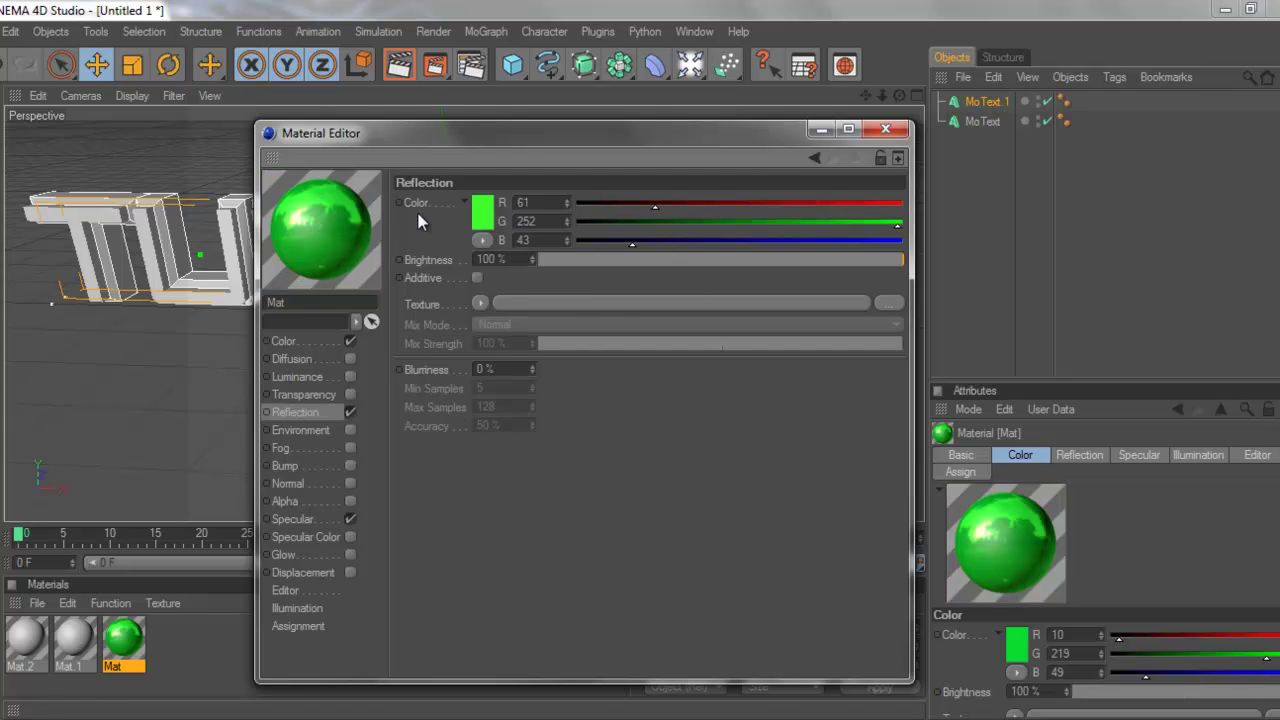
left_click(886, 130)
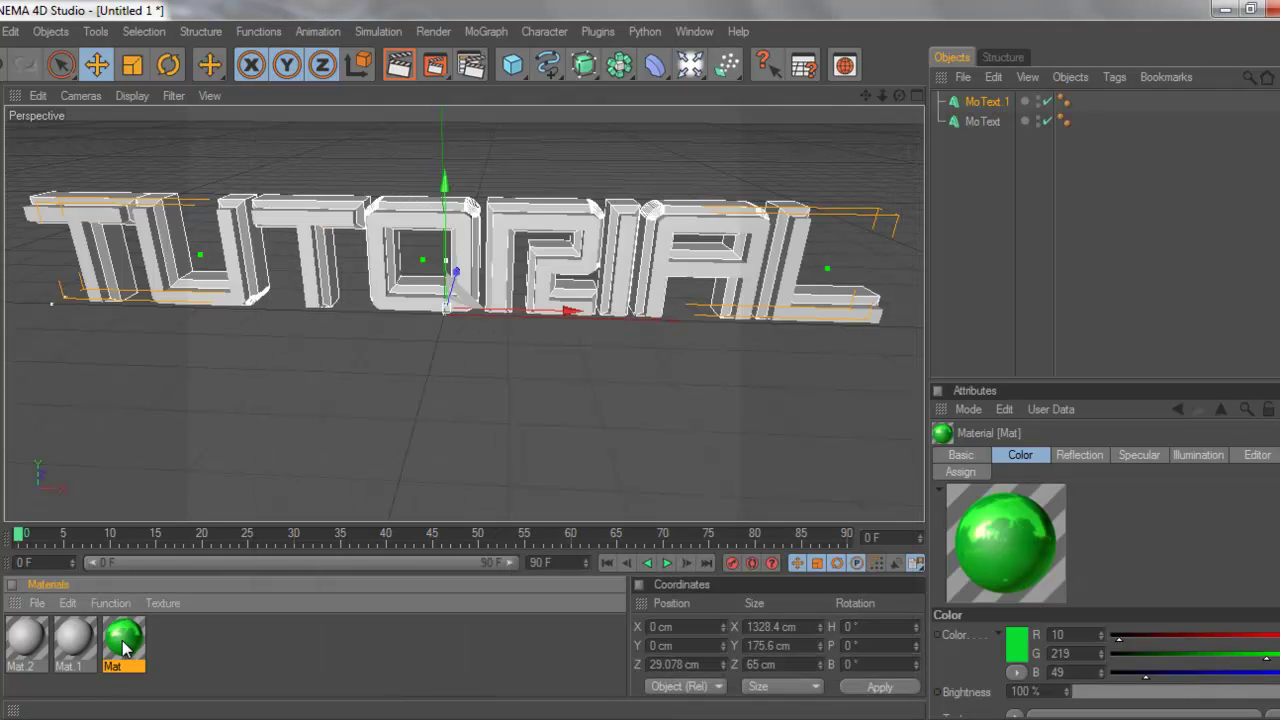
left_click_drag(124, 645, 410, 209)
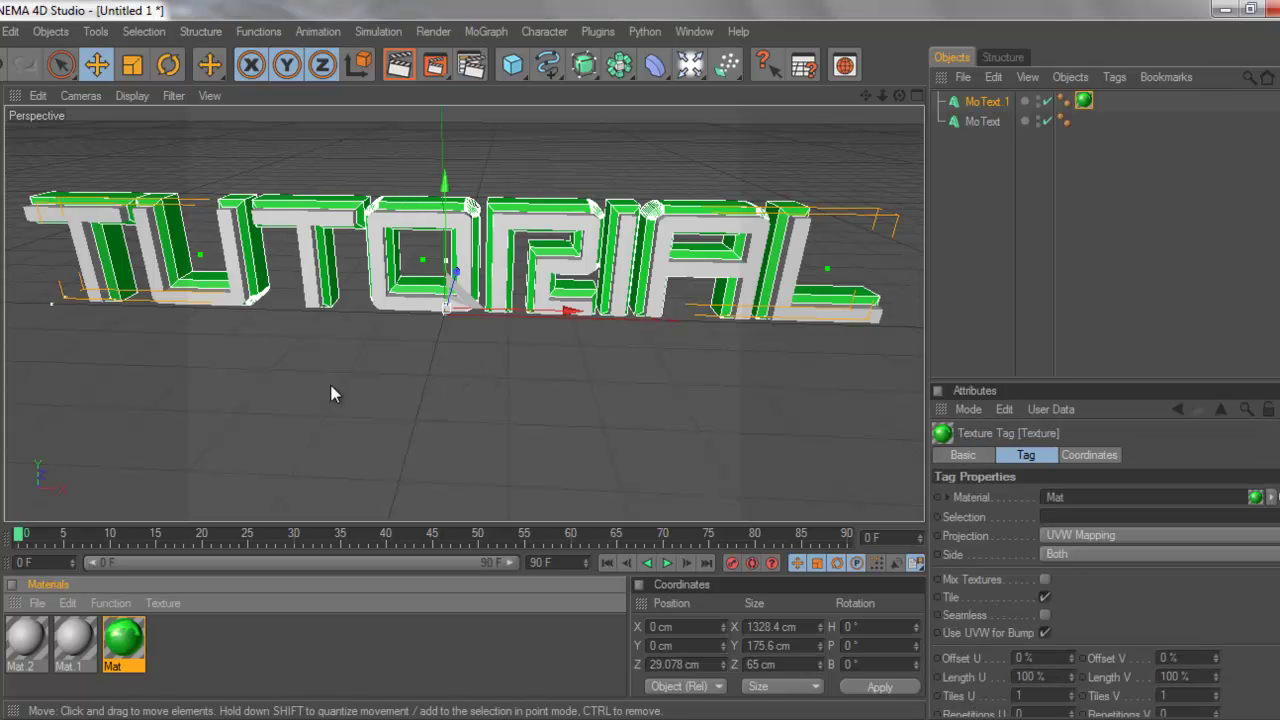
- Give Mat.1 a dark-red reflection colour (R13 G0 B0) and a black main colour
double_click(73, 627)
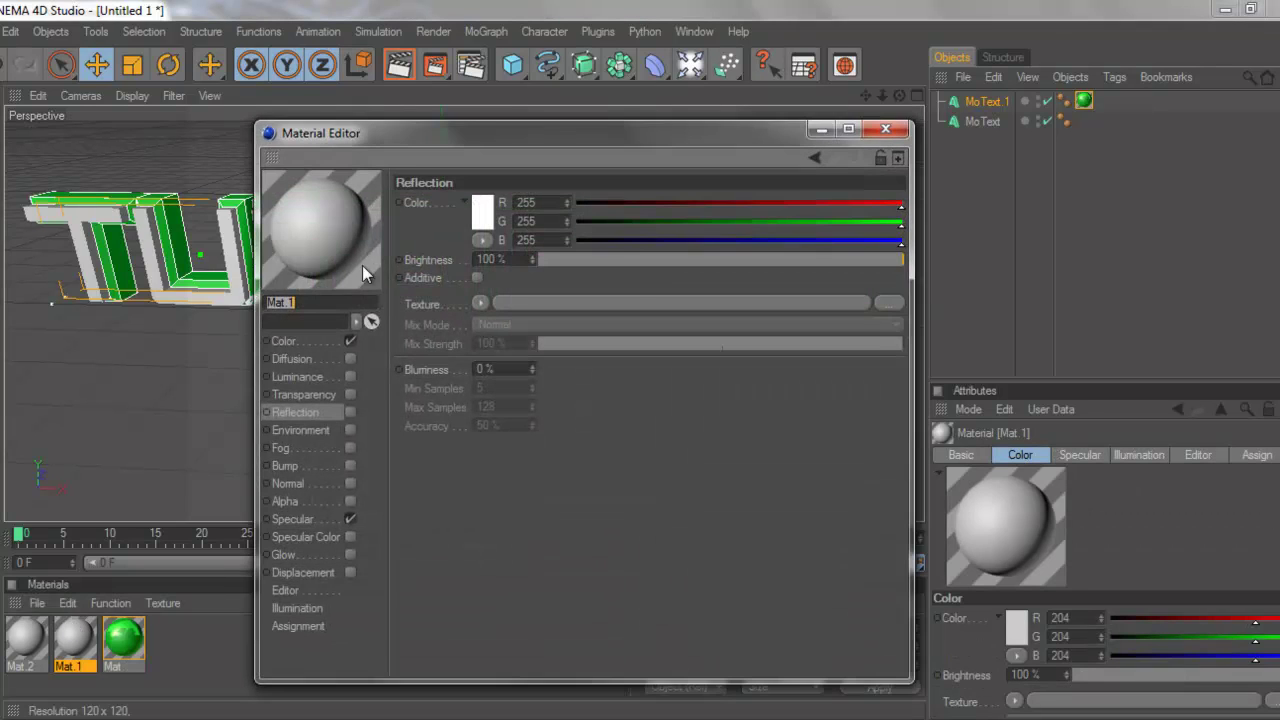
left_click(492, 216)
left_click_drag(485, 214, 506, 239)
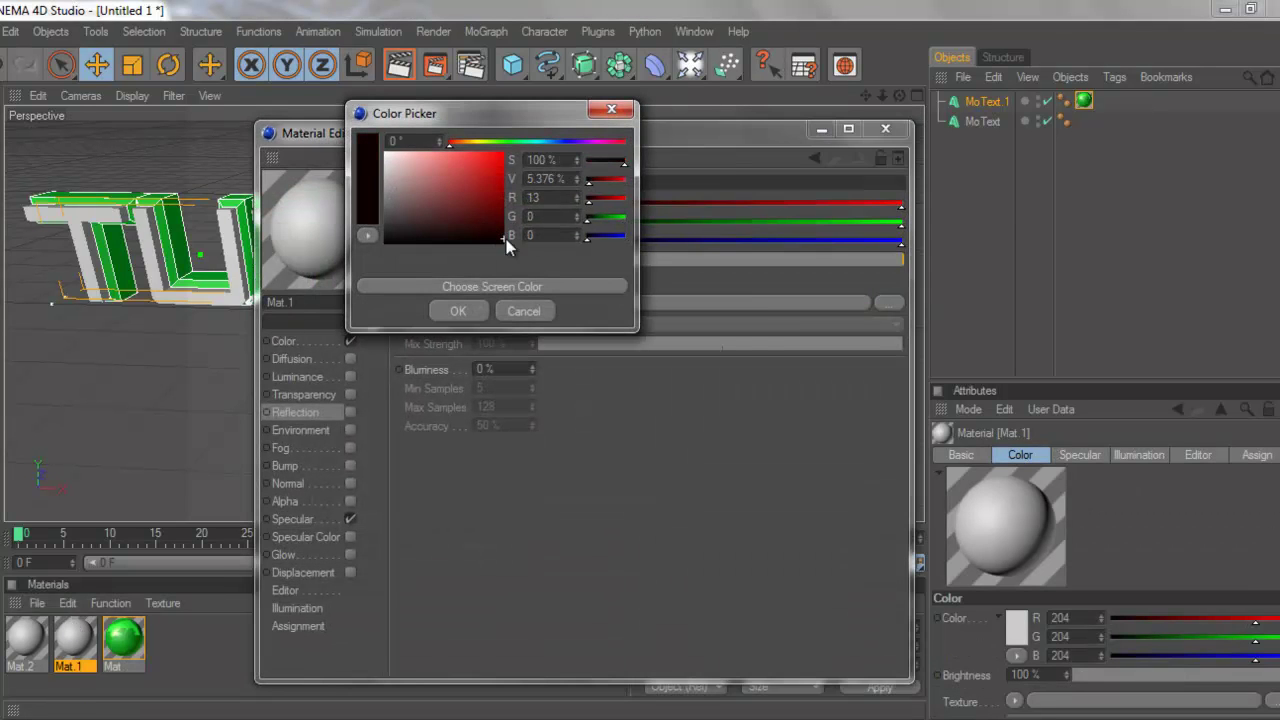
left_click(450, 310)
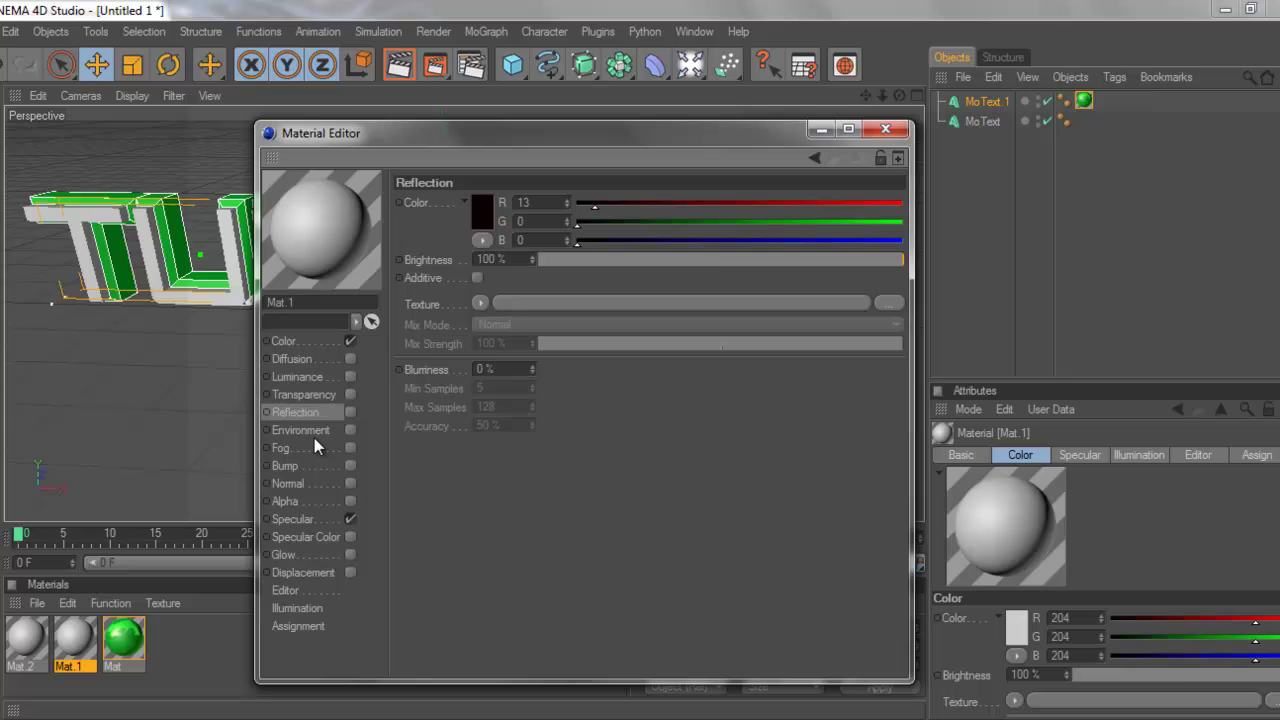
left_click(319, 342)
left_click(477, 210)
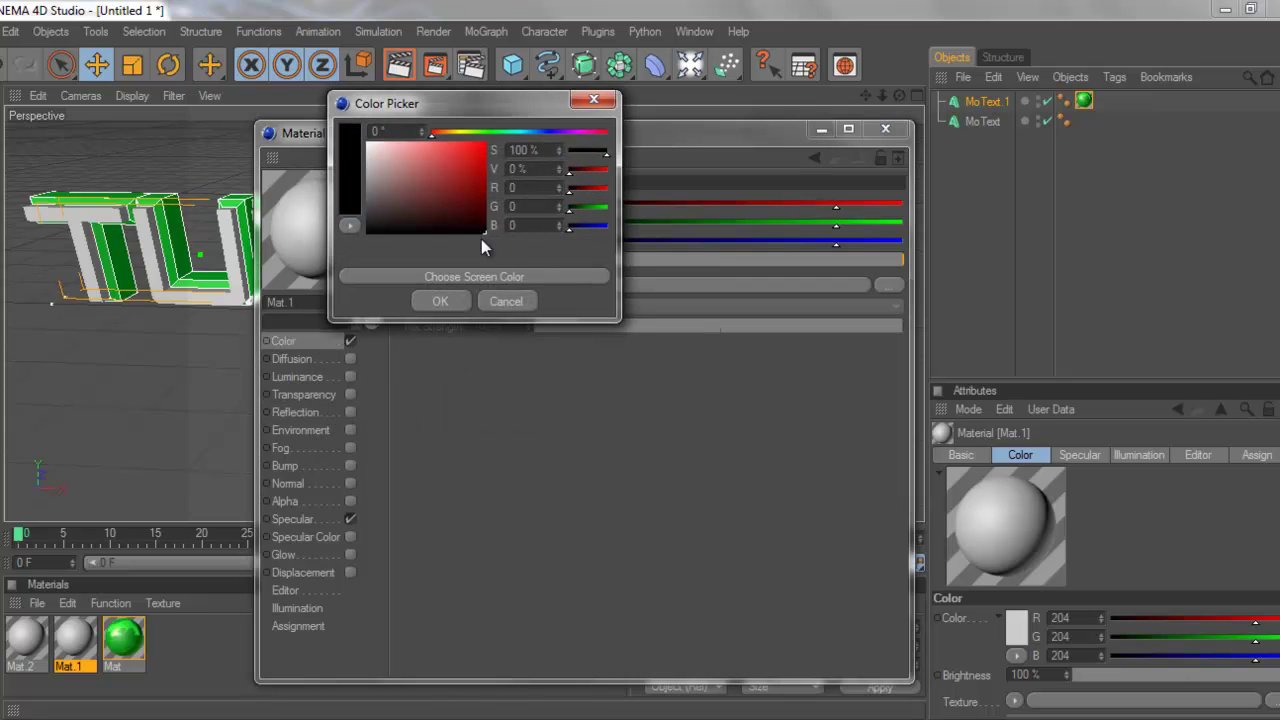
left_click(416, 302)
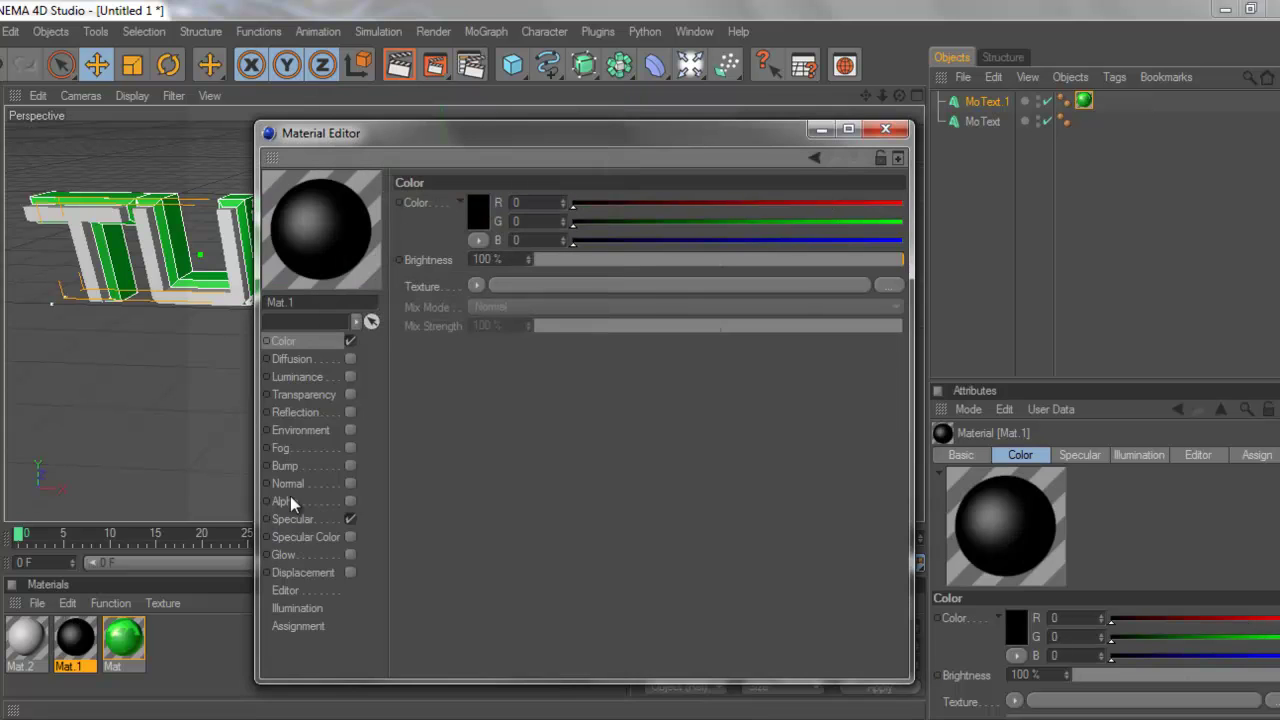
- Enable Reflection on Mat.1 and apply it to the original MoText
left_click(309, 413)
left_click(350, 412)
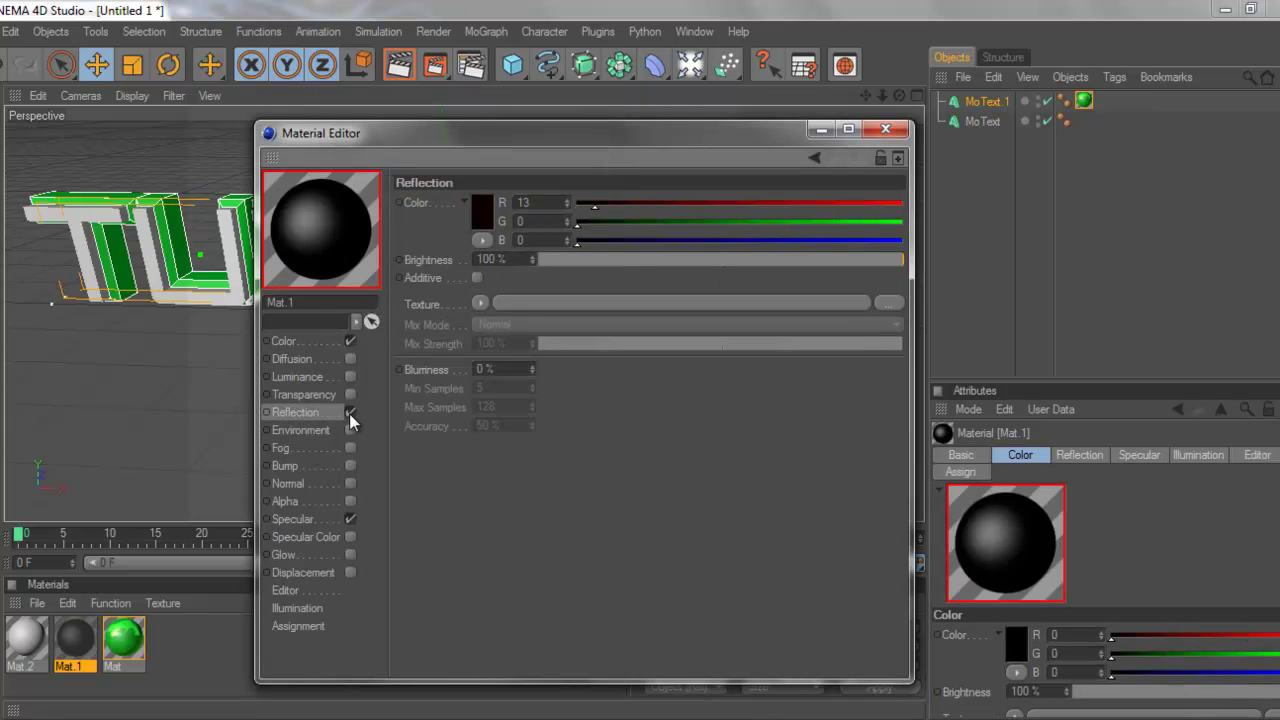
left_click(480, 203)
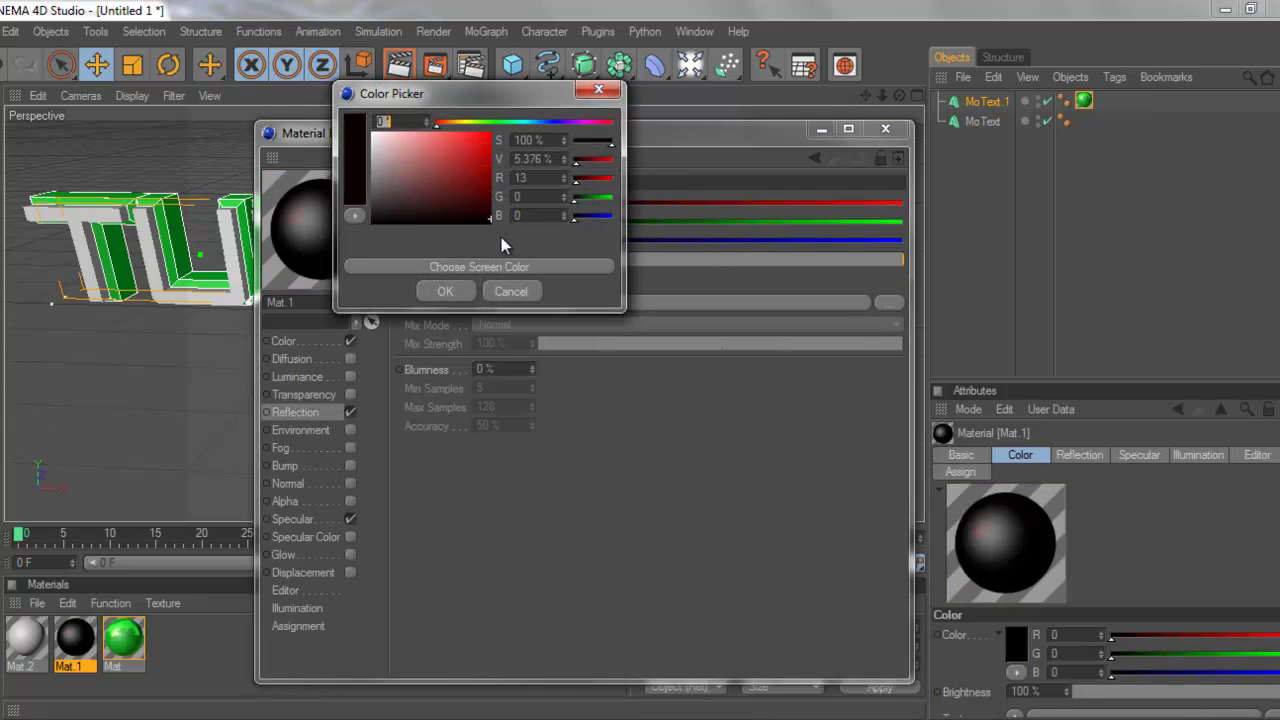
left_click(452, 294)
left_click(882, 130)
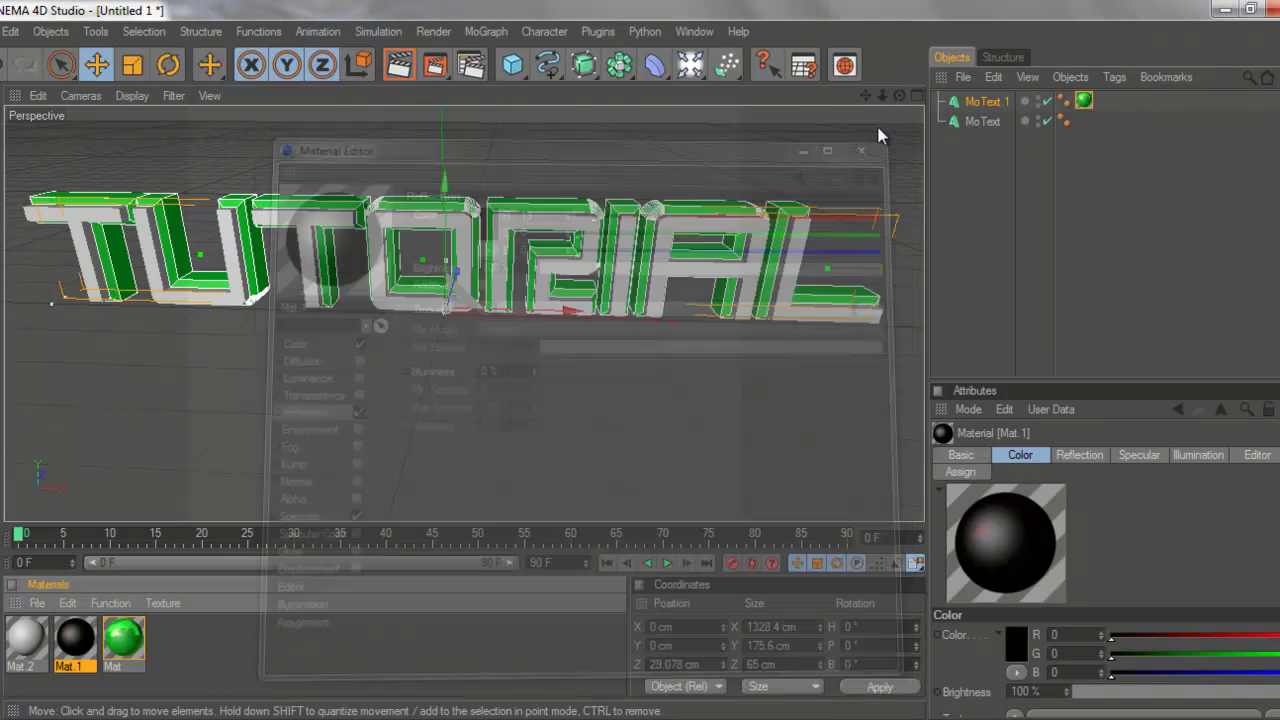
left_click_drag(70, 645, 318, 248)
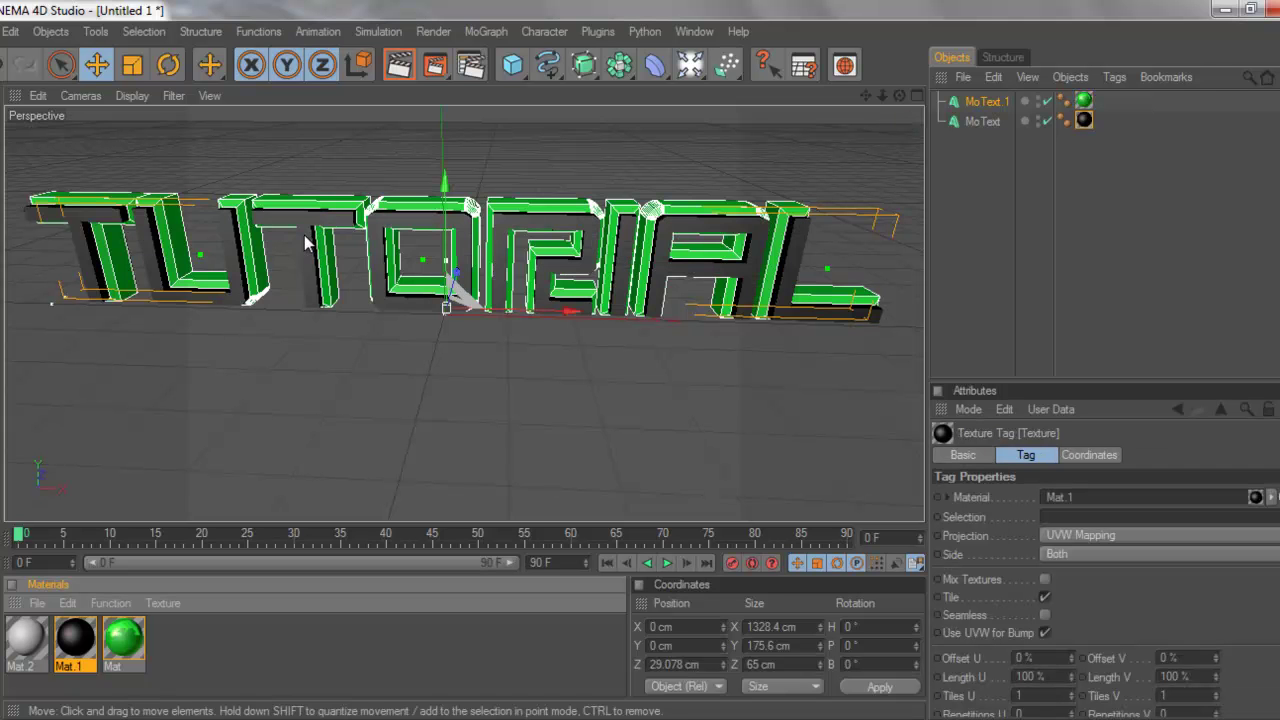
- Select both TUTORIAL MoText objects and lift them together to Y 32.622 cm
left_click_drag(899, 95, 643, 366)
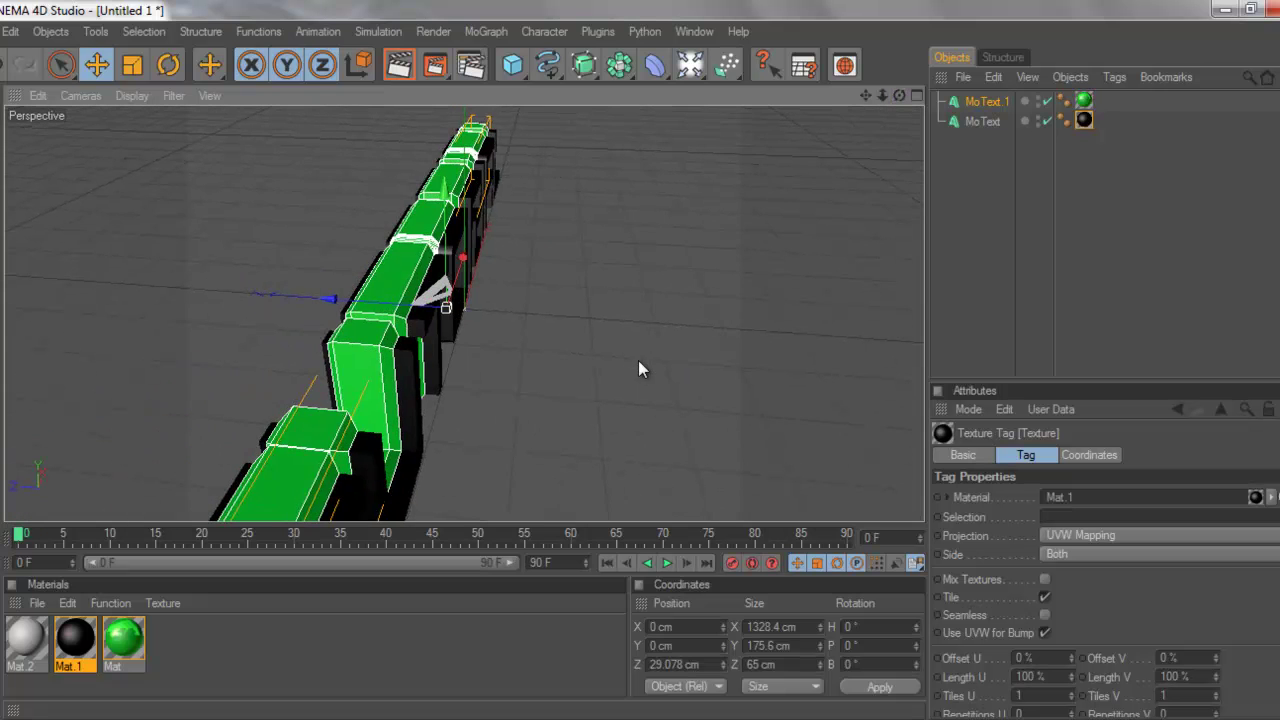
left_click_drag(360, 312, 640, 360)
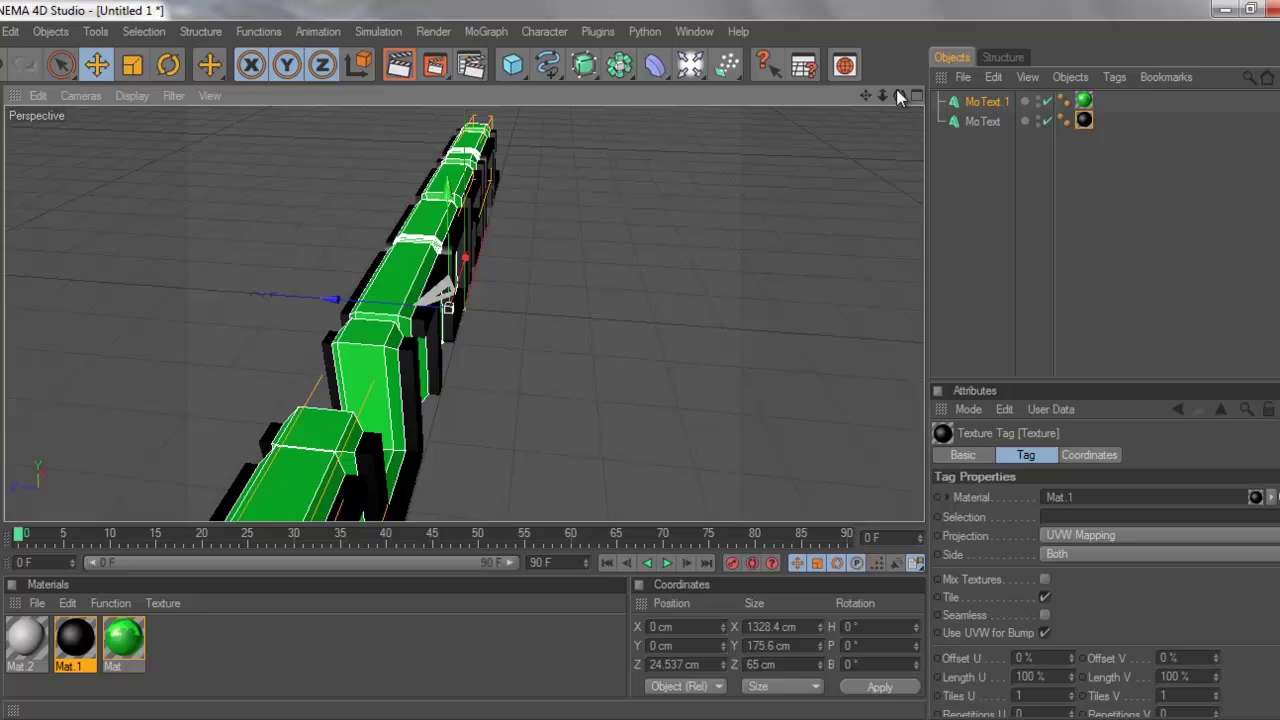
left_click_drag(899, 95, 641, 360)
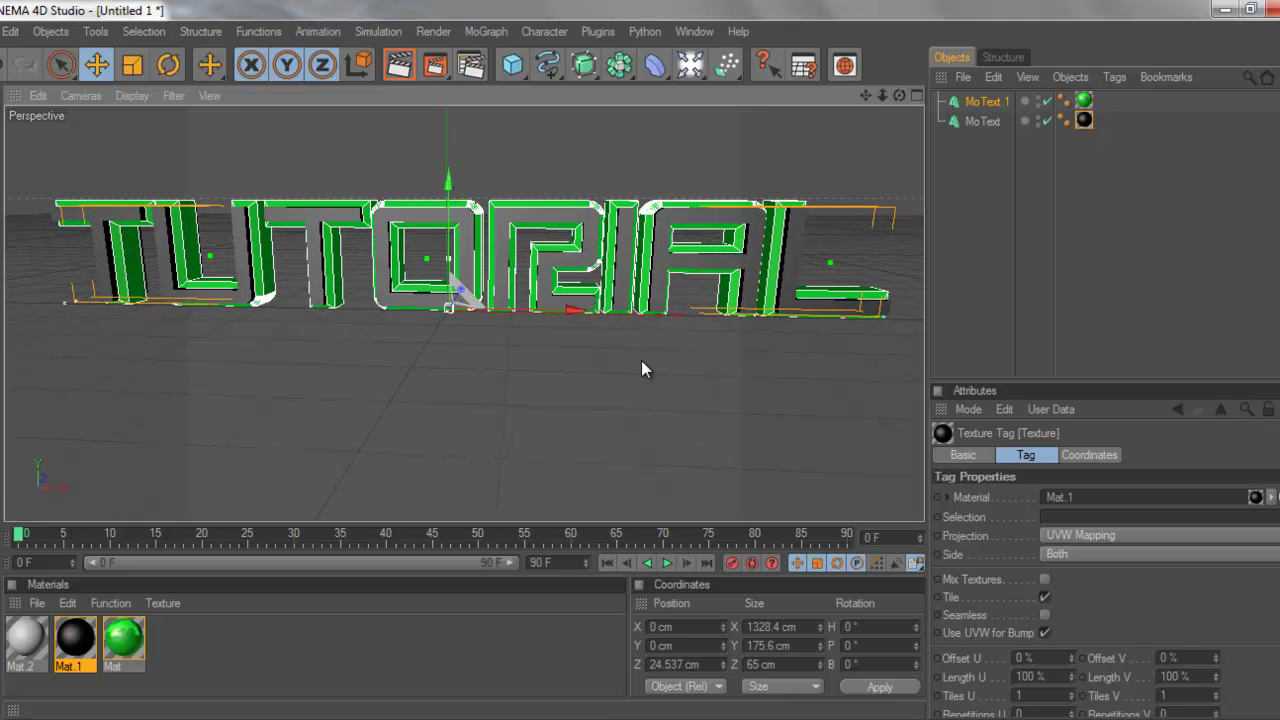
left_click_drag(1027, 202, 996, 99)
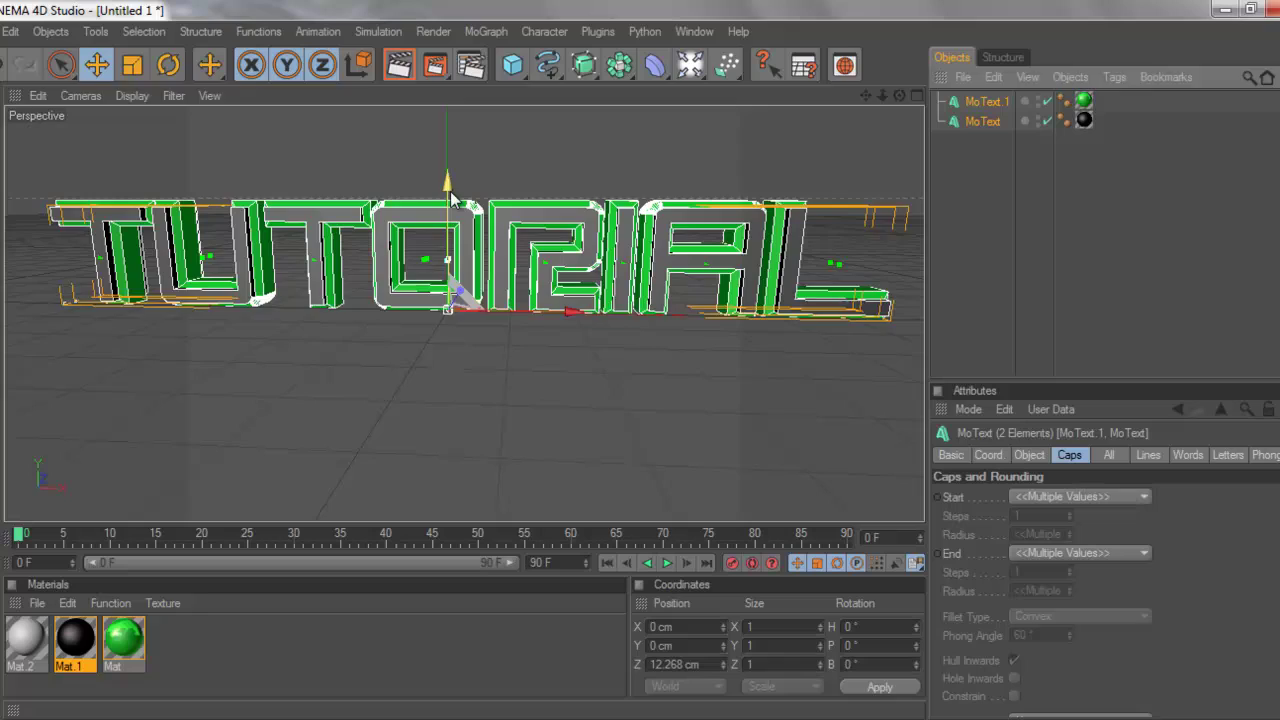
left_click_drag(450, 191, 640, 215)
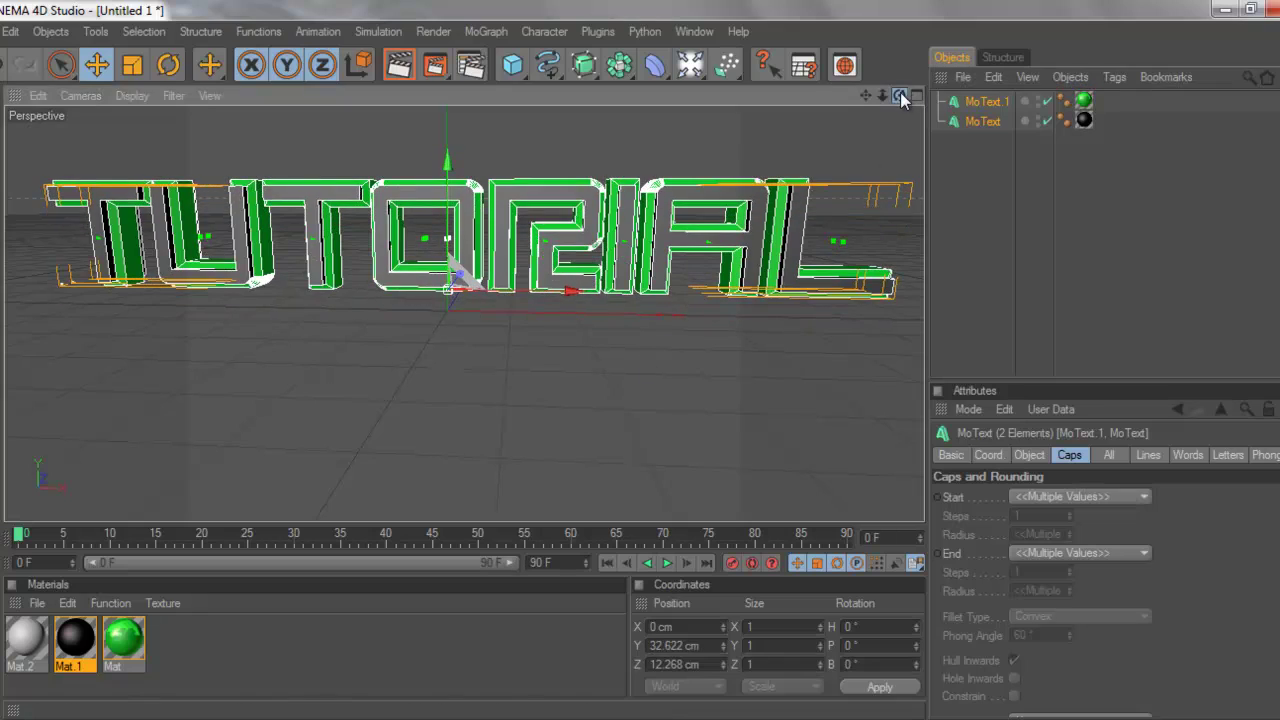
left_click_drag(899, 95, 641, 361)
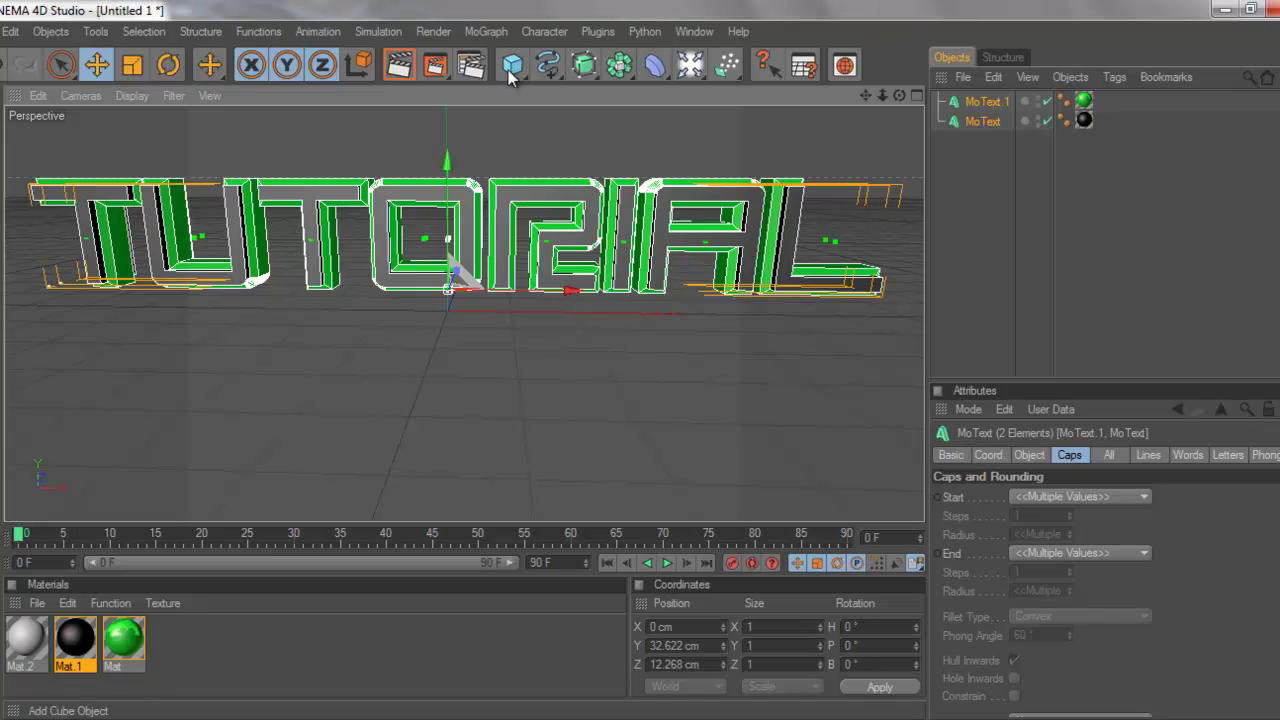
- Add a Plane slightly above the ground and set its X size to 1000 cm
left_click_drag(514, 76, 785, 117)
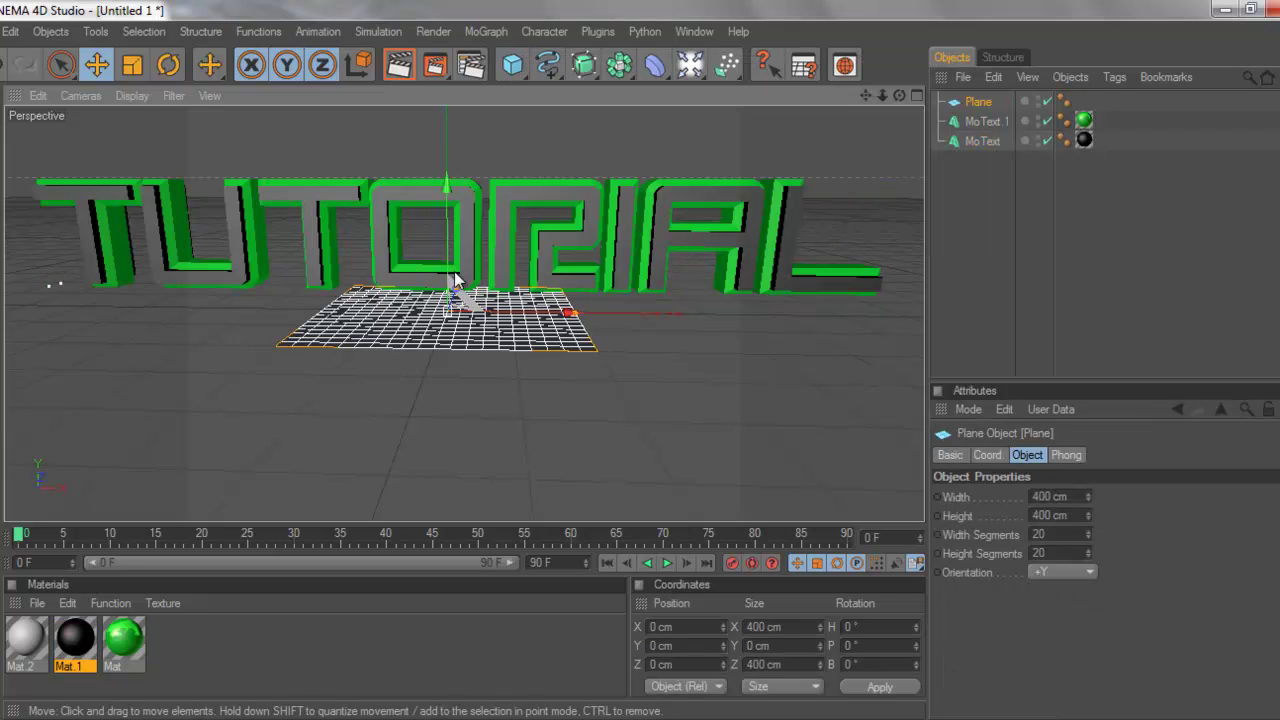
left_click_drag(449, 263, 641, 363)
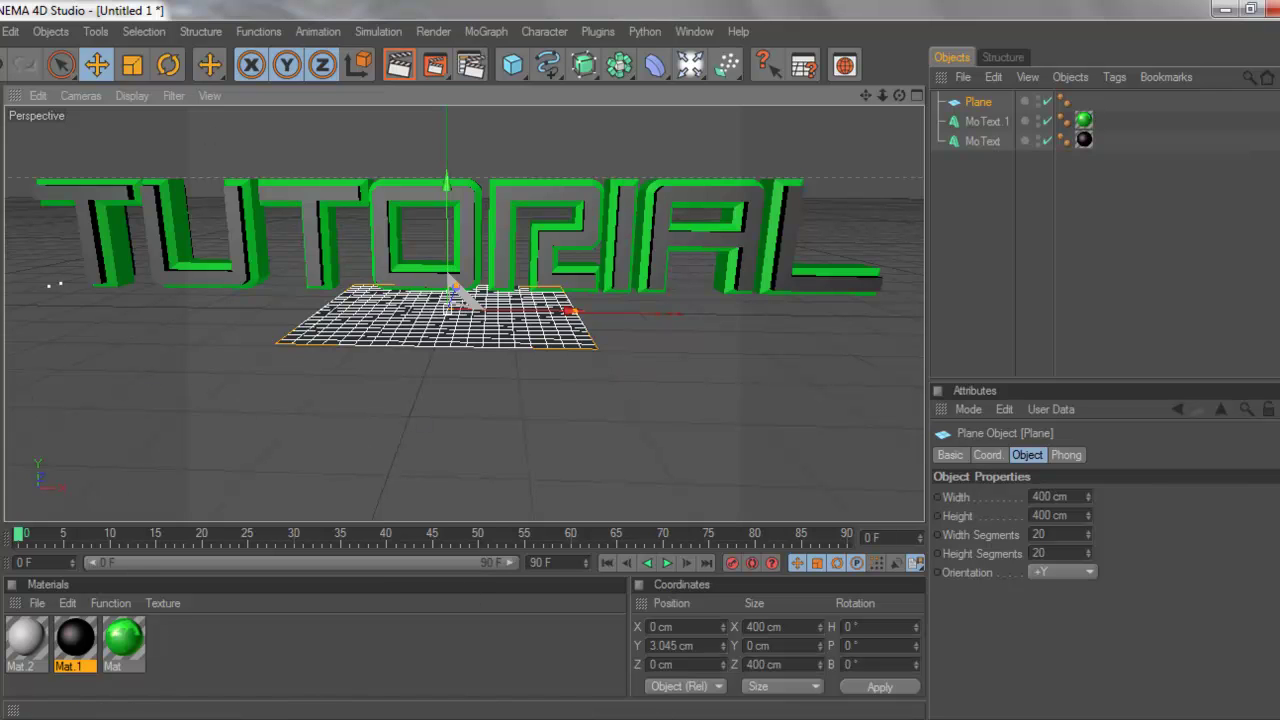
left_click(806, 626)
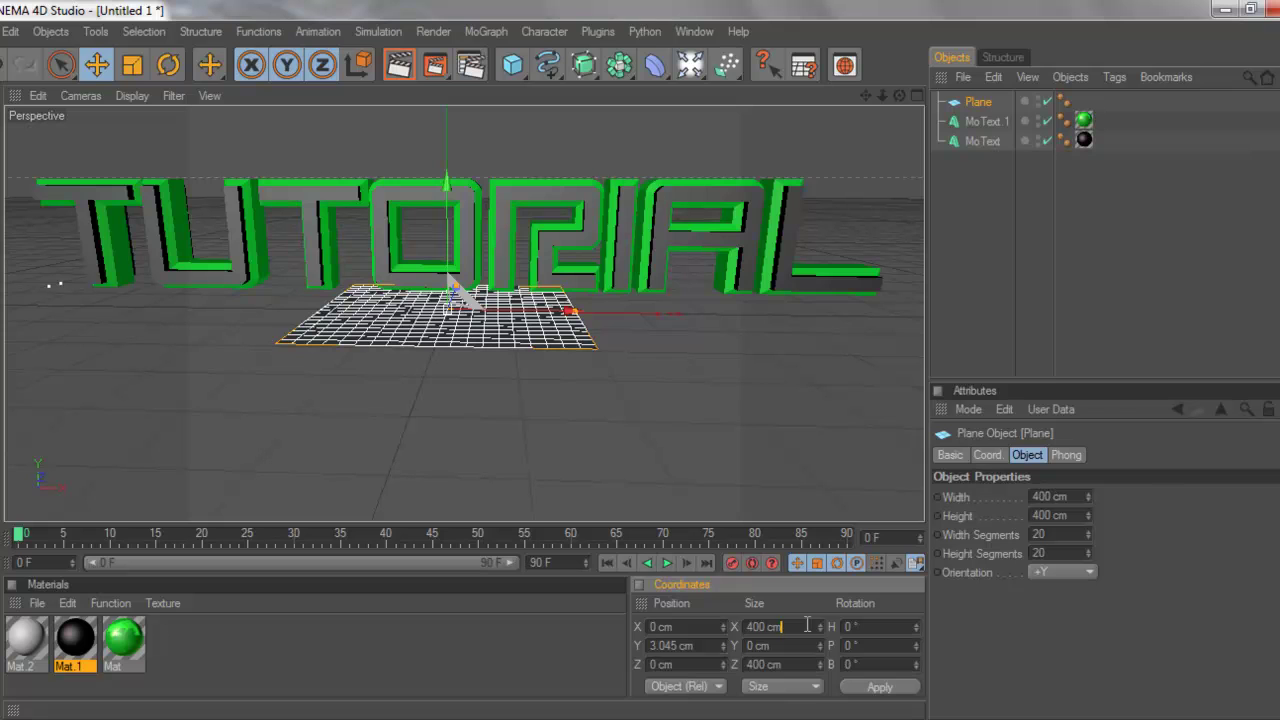
double_click(806, 626)
type("1000")
key("Return")
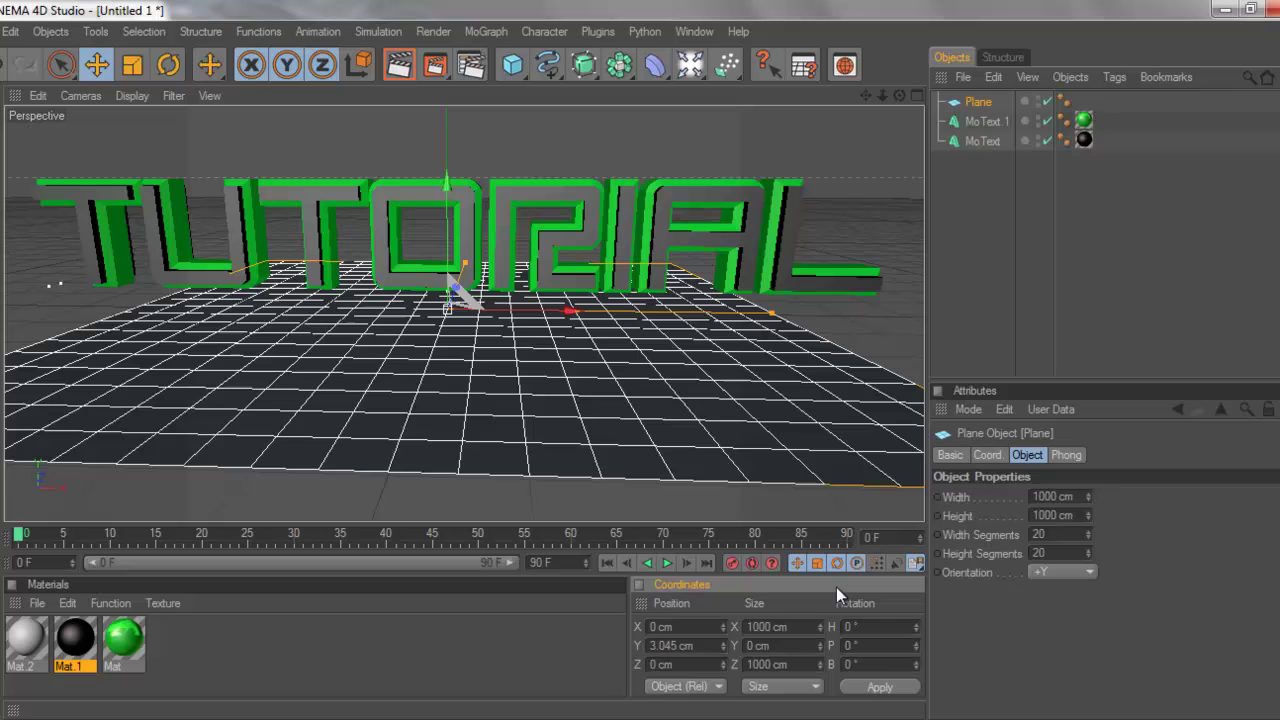
- Resize the floor plane via 5000 cm to a final 3000 × 3000 cm
double_click(796, 627)
type("5000")
key("Return")
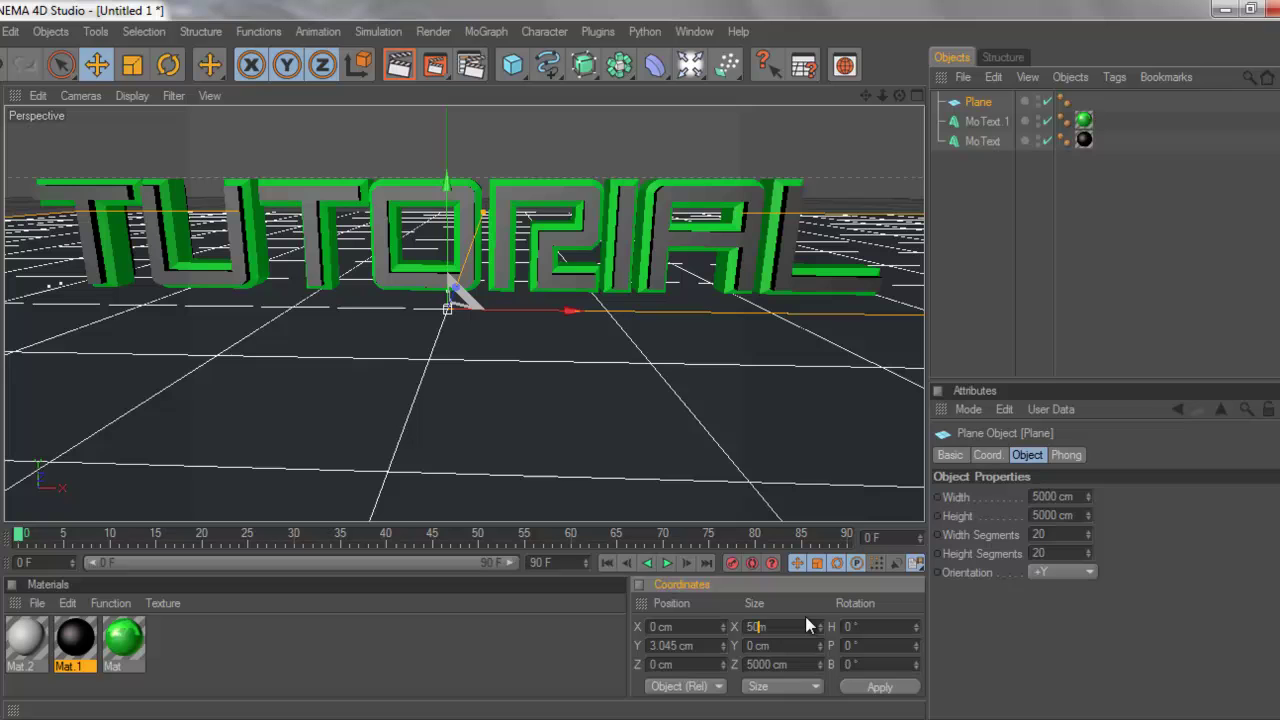
type("00")
key("Return")
left_click_drag(798, 628, 751, 627)
key("Return")
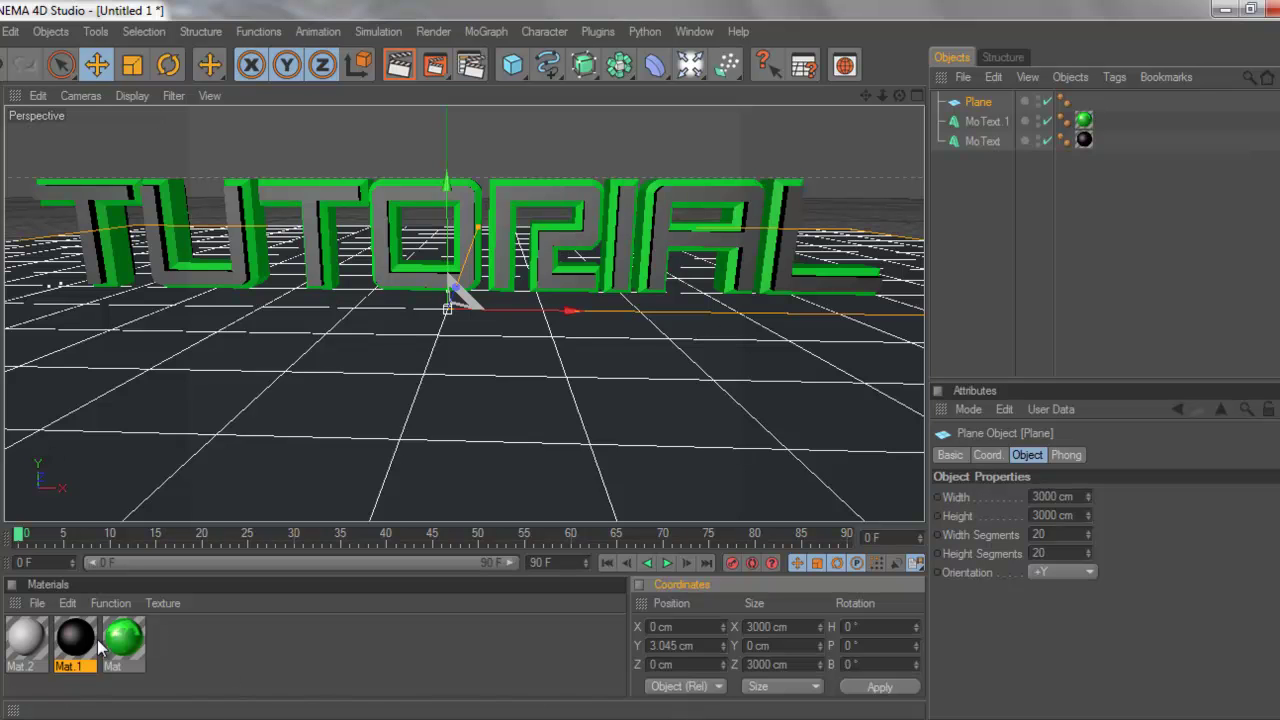
- Enable Reflection on Mat.2 and lower its brightness to about 72%
double_click(26, 640)
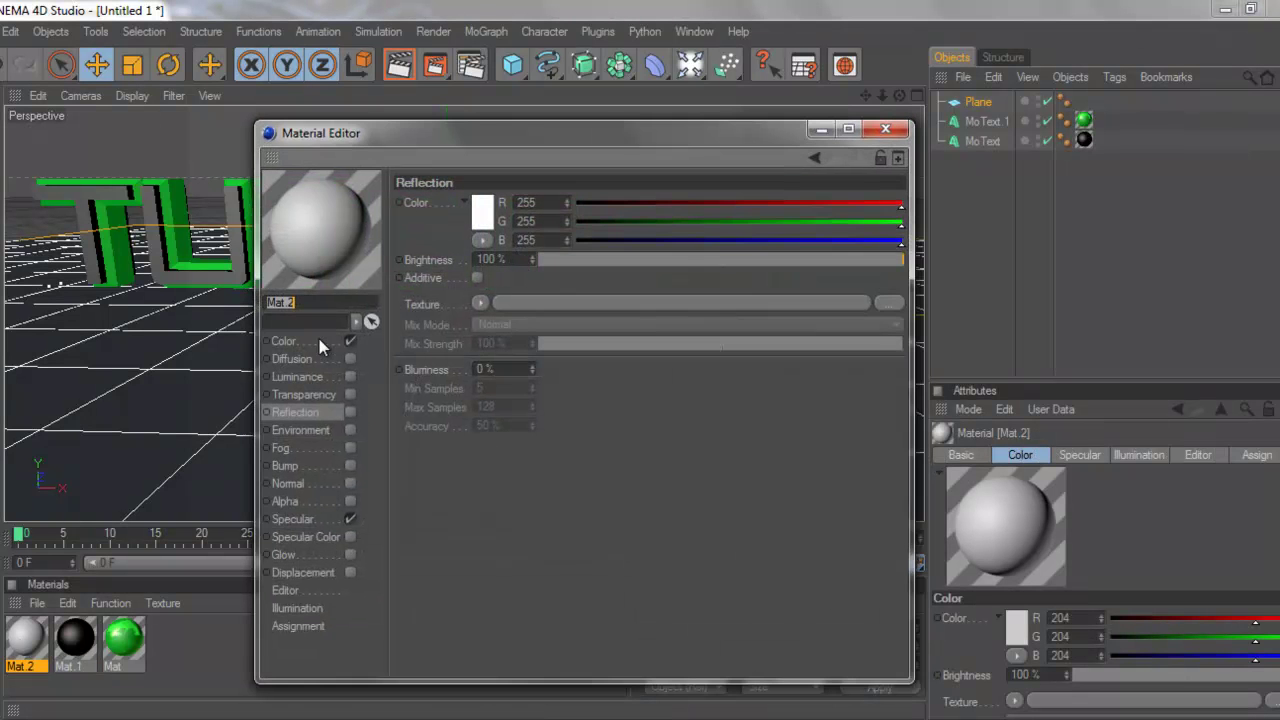
left_click(319, 341)
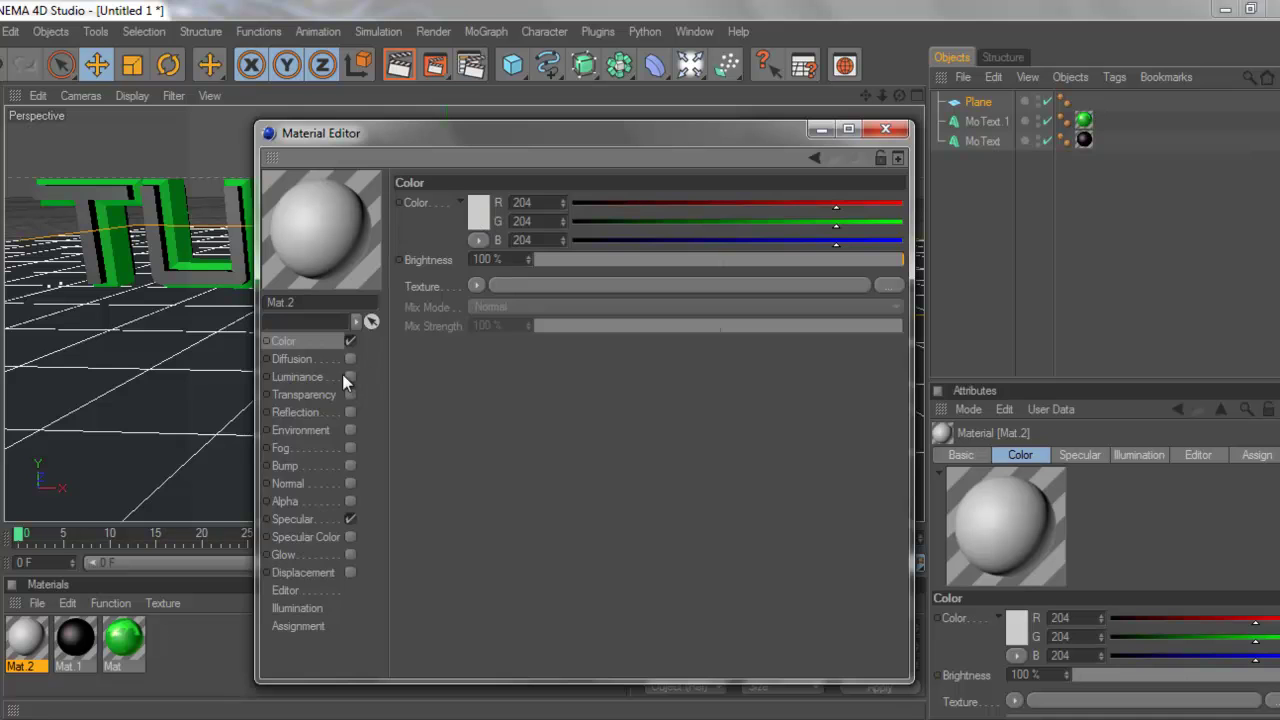
left_click(313, 412)
left_click(350, 412)
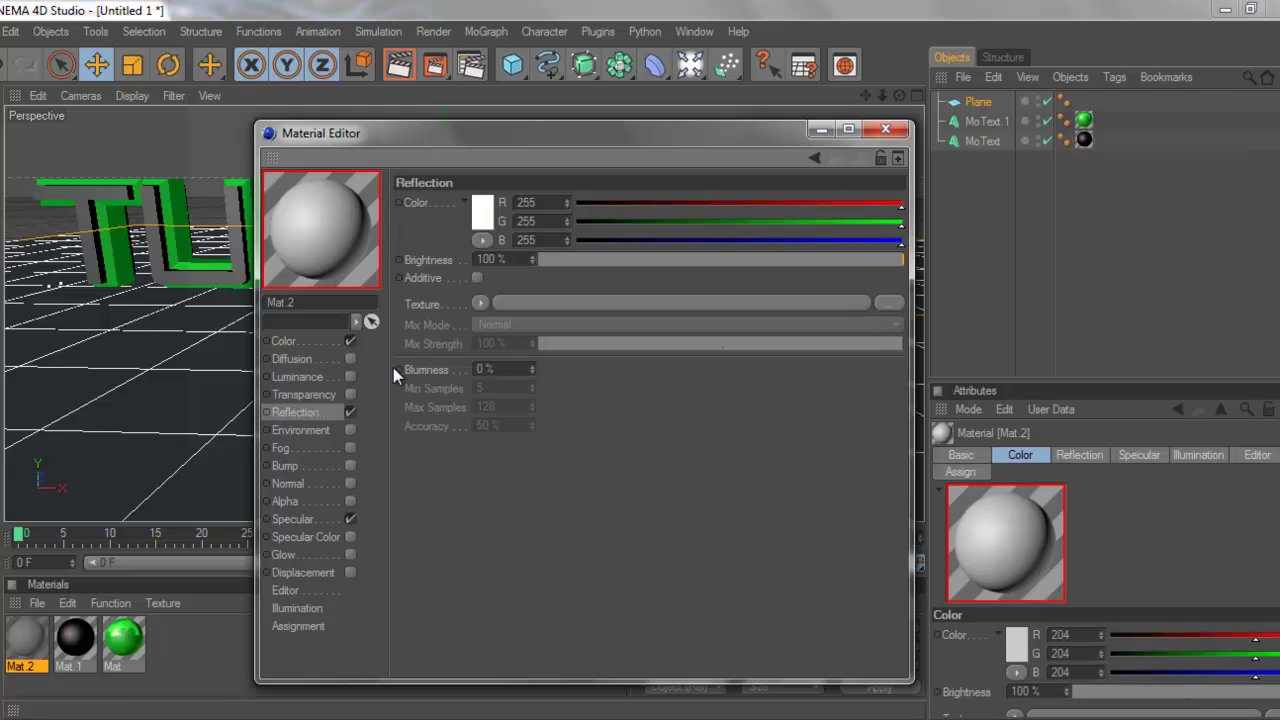
left_click(480, 213)
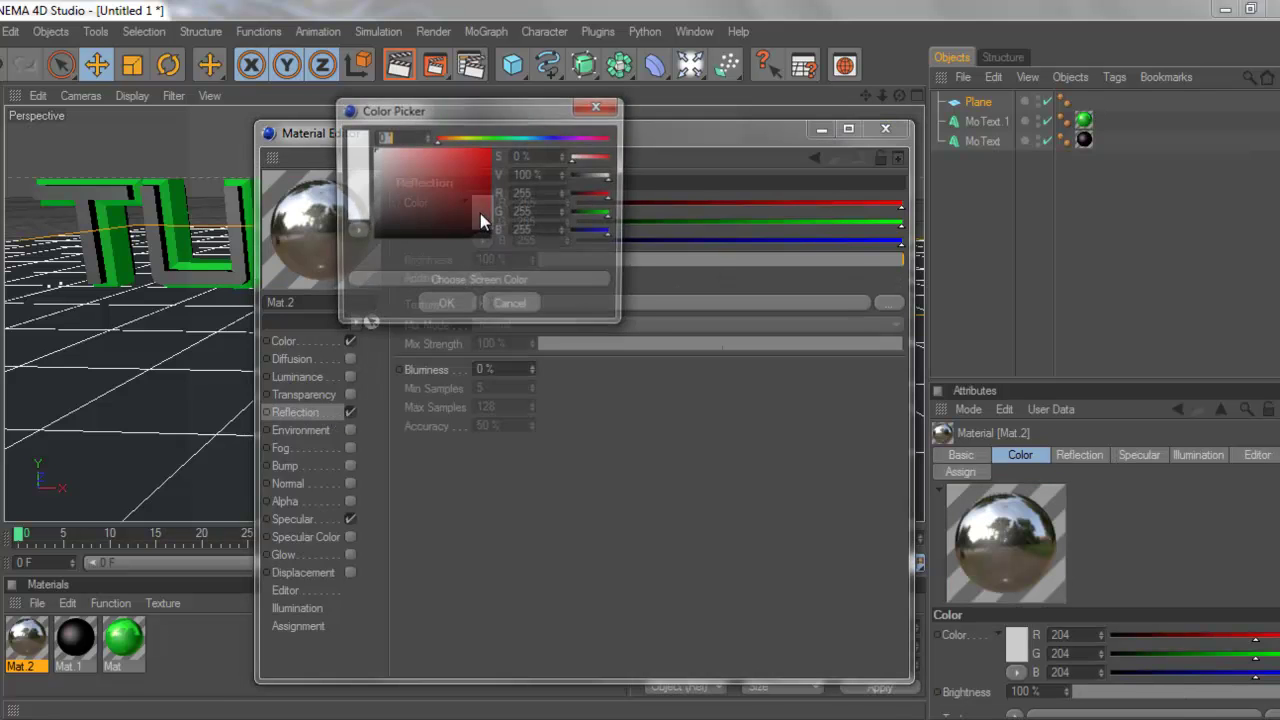
left_click(445, 307)
left_click_drag(899, 258, 732, 258)
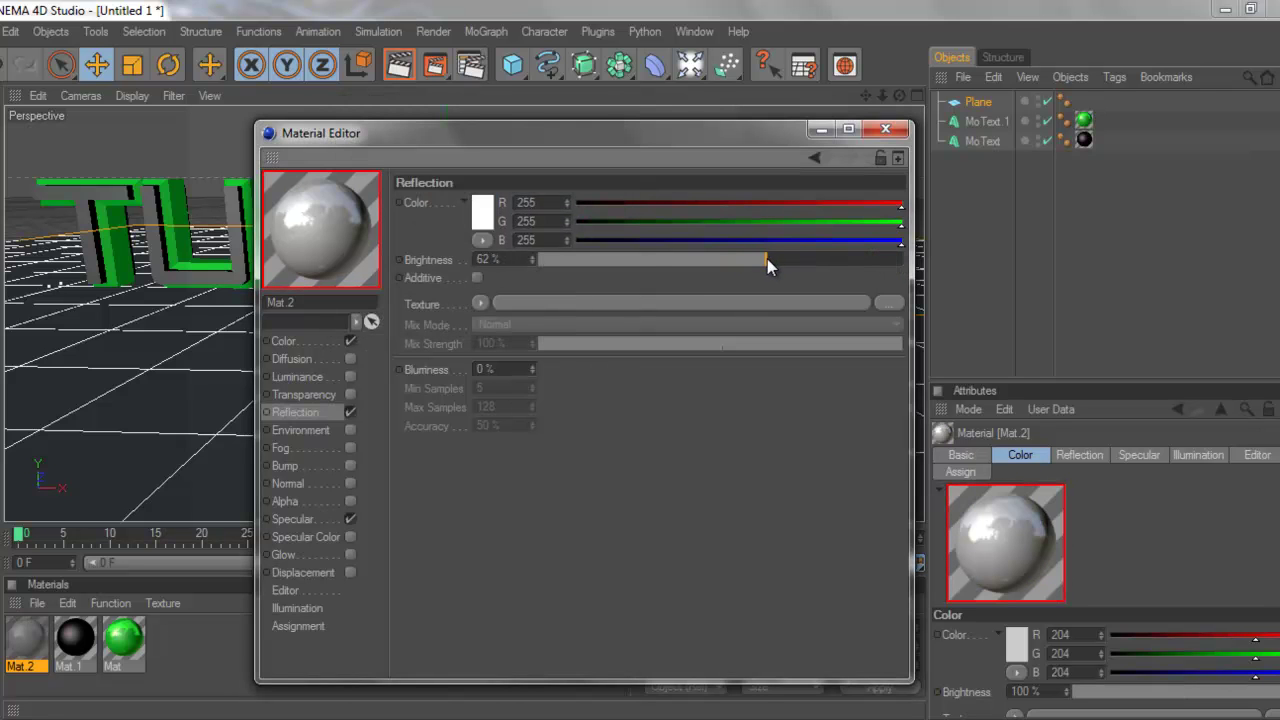
right_click(767, 259)
left_click(815, 258)
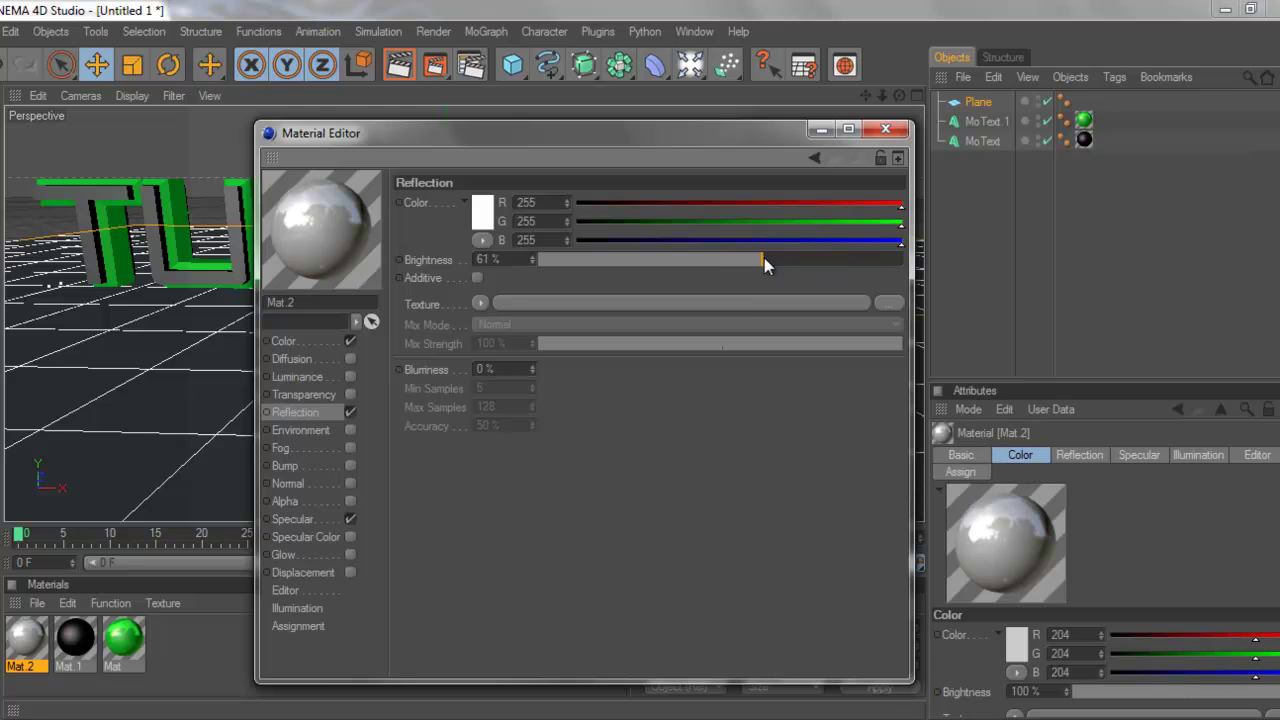
left_click_drag(838, 258, 815, 258)
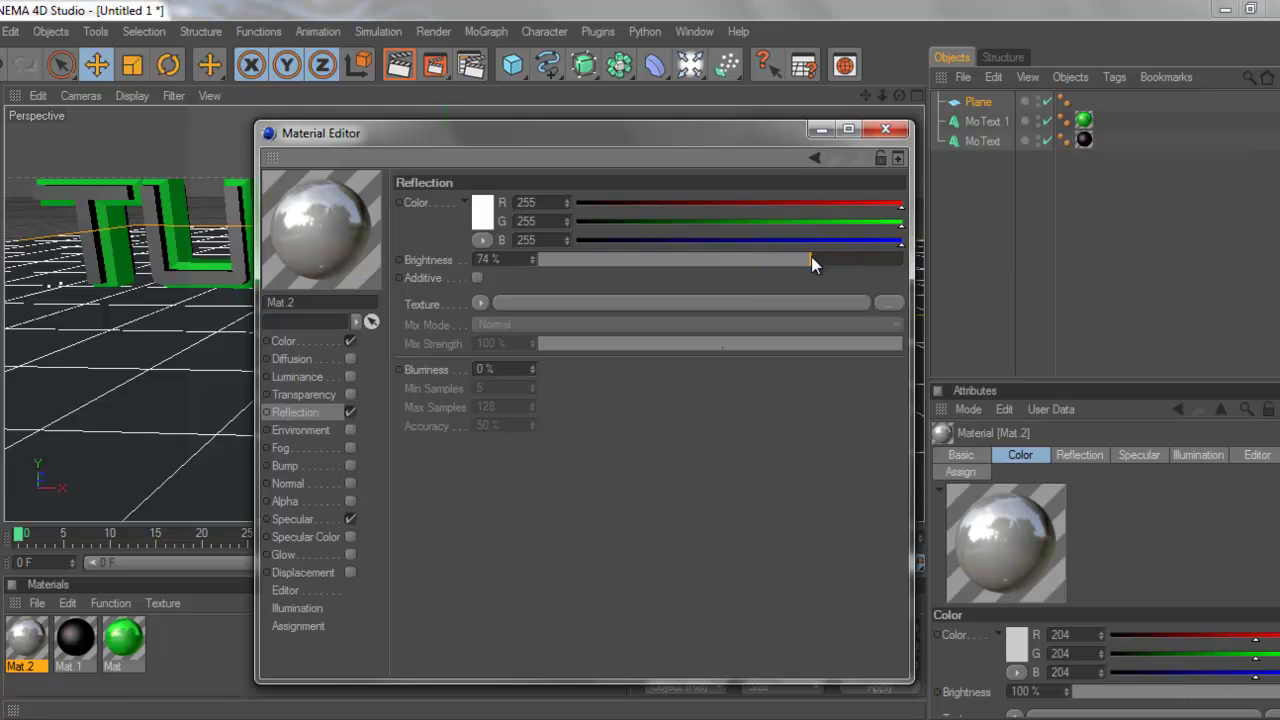
- Apply Mat.2 to the floor plane and select the plane
left_click(885, 129)
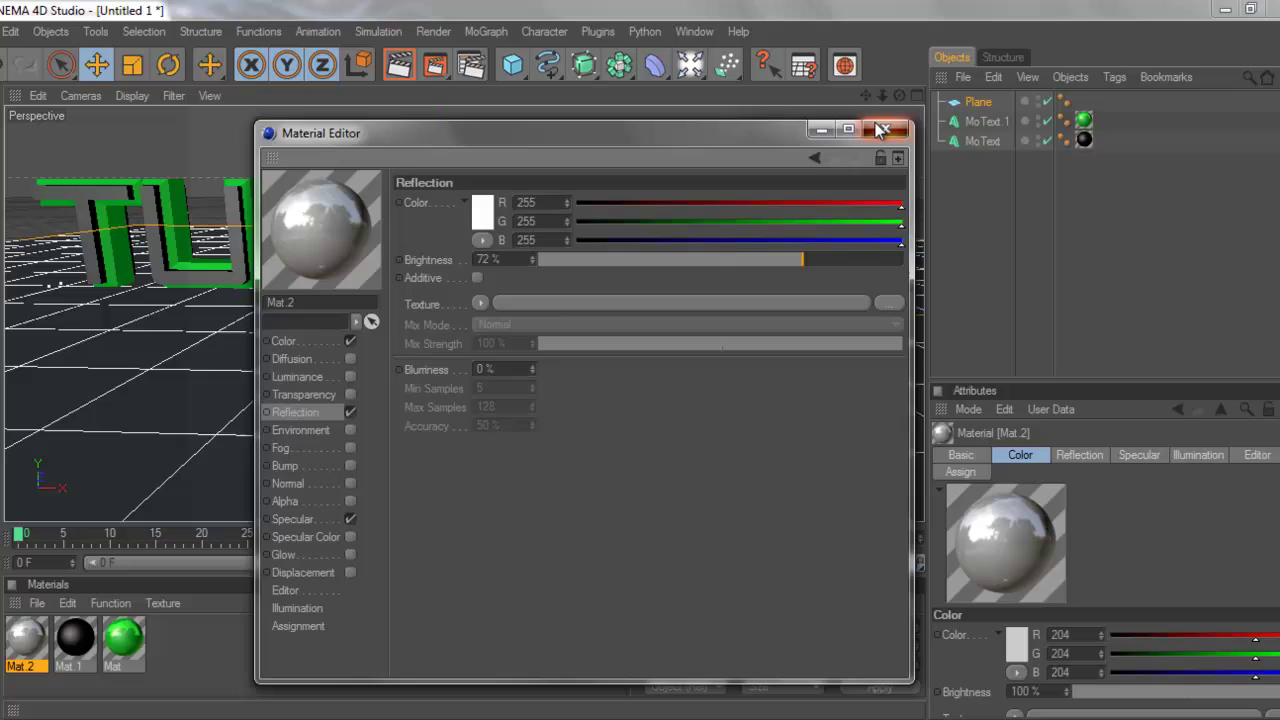
left_click_drag(12, 645, 22, 632)
left_click_drag(301, 360, 337, 397)
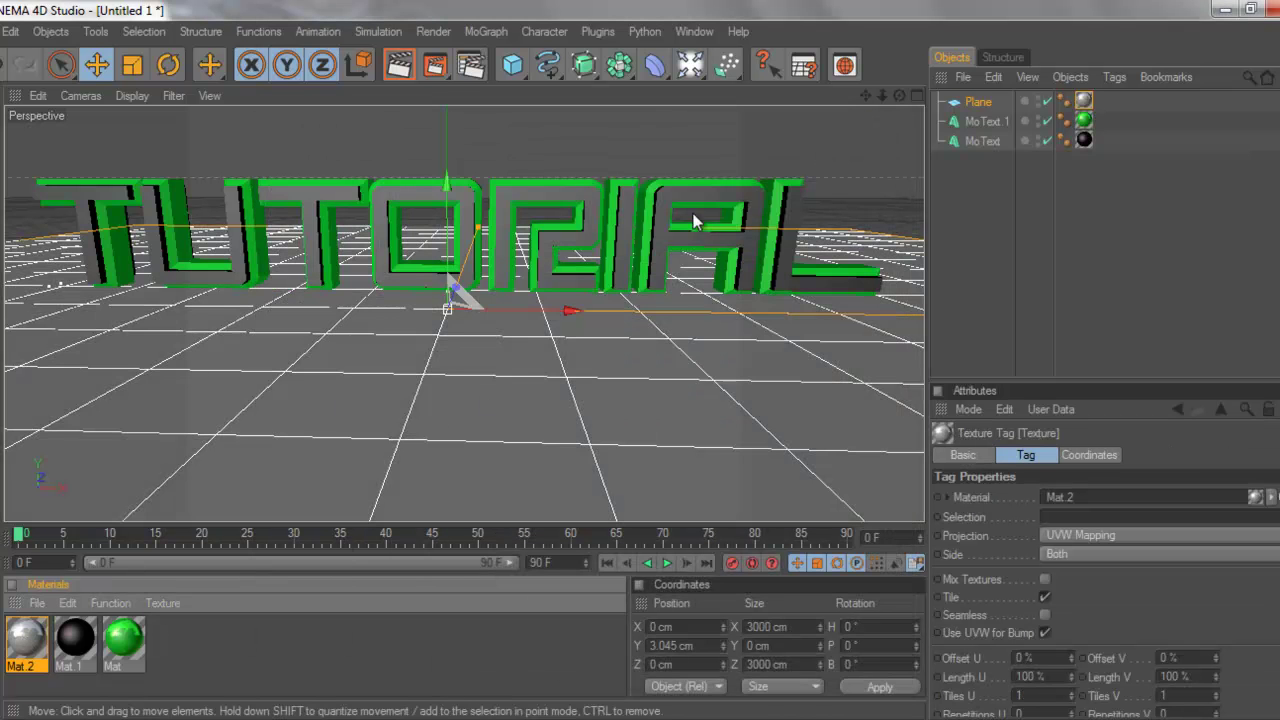
left_click(988, 102)
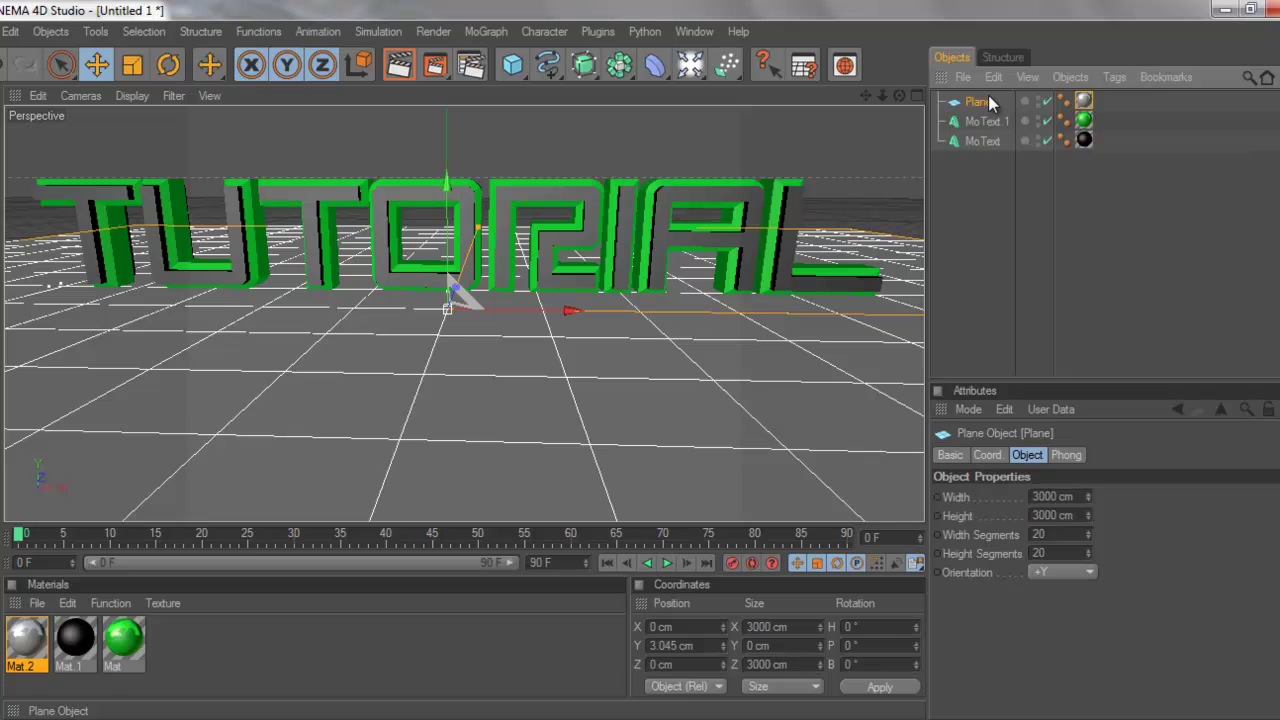
- Paste a copy of the floor plane and rotate Plane.1 upright to about P 90°
left_click(990, 213)
key("ctrl+v")
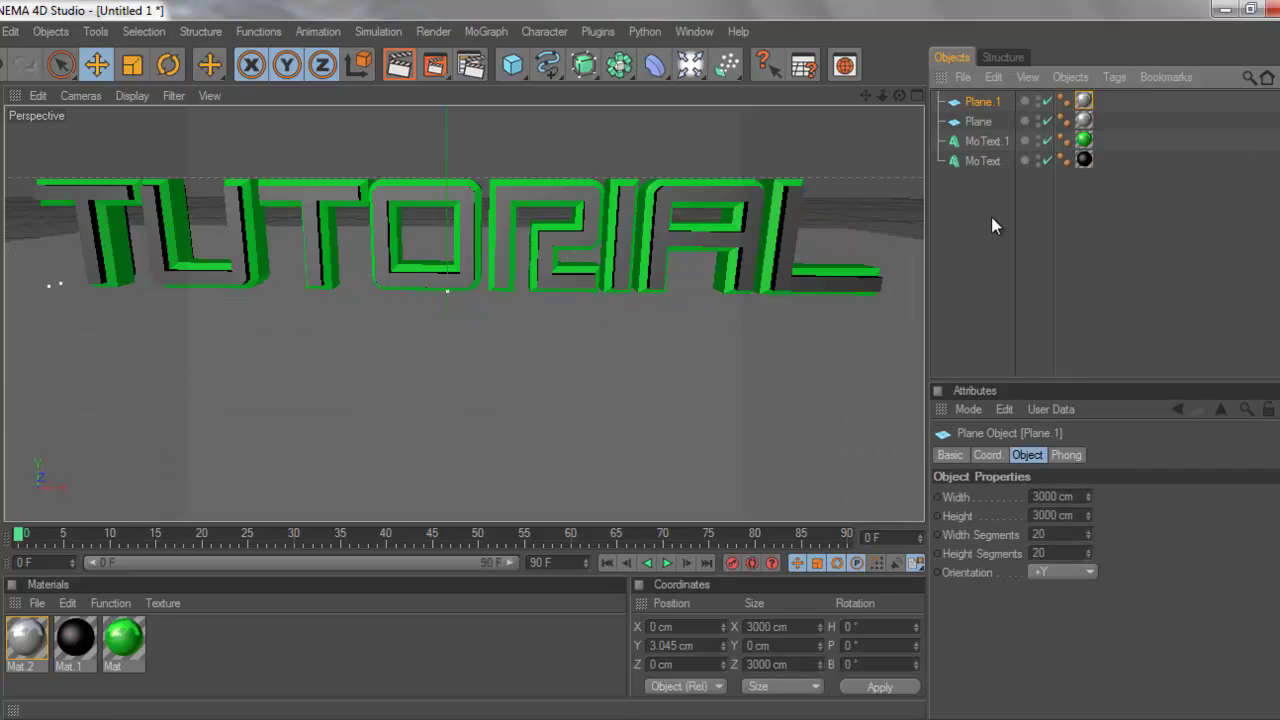
left_click(170, 65)
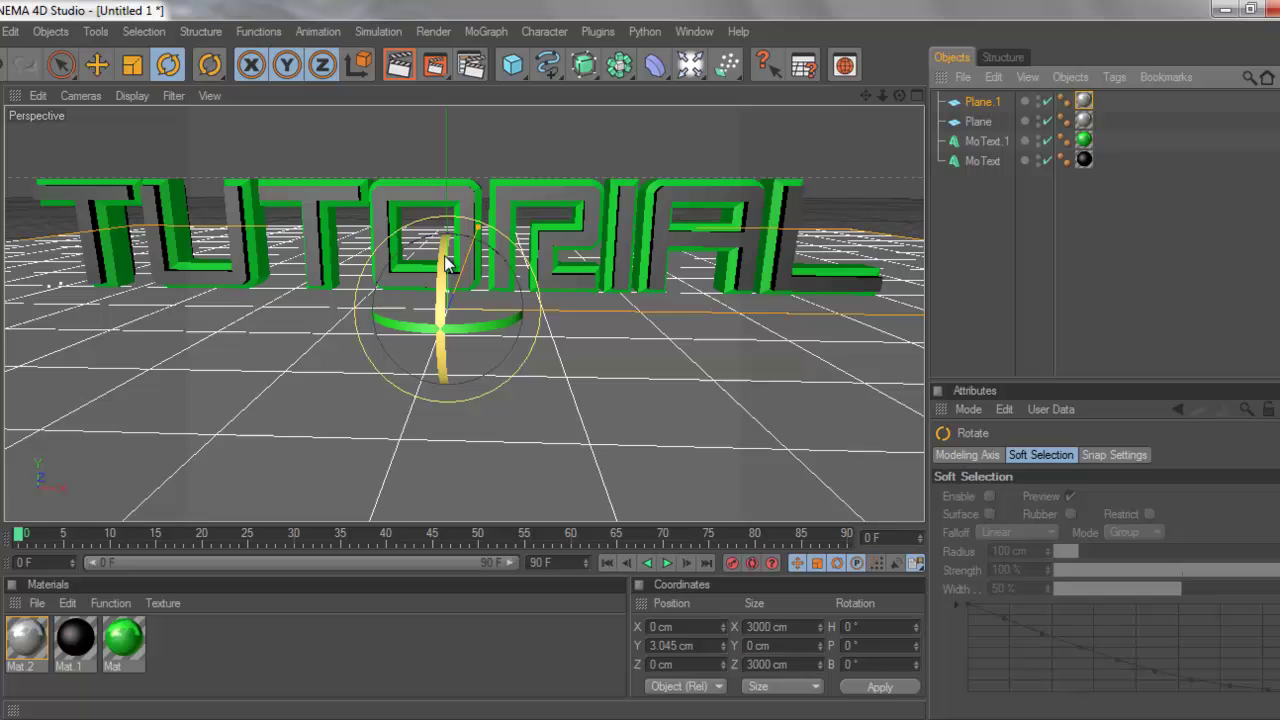
left_click_drag(446, 265, 428, 505)
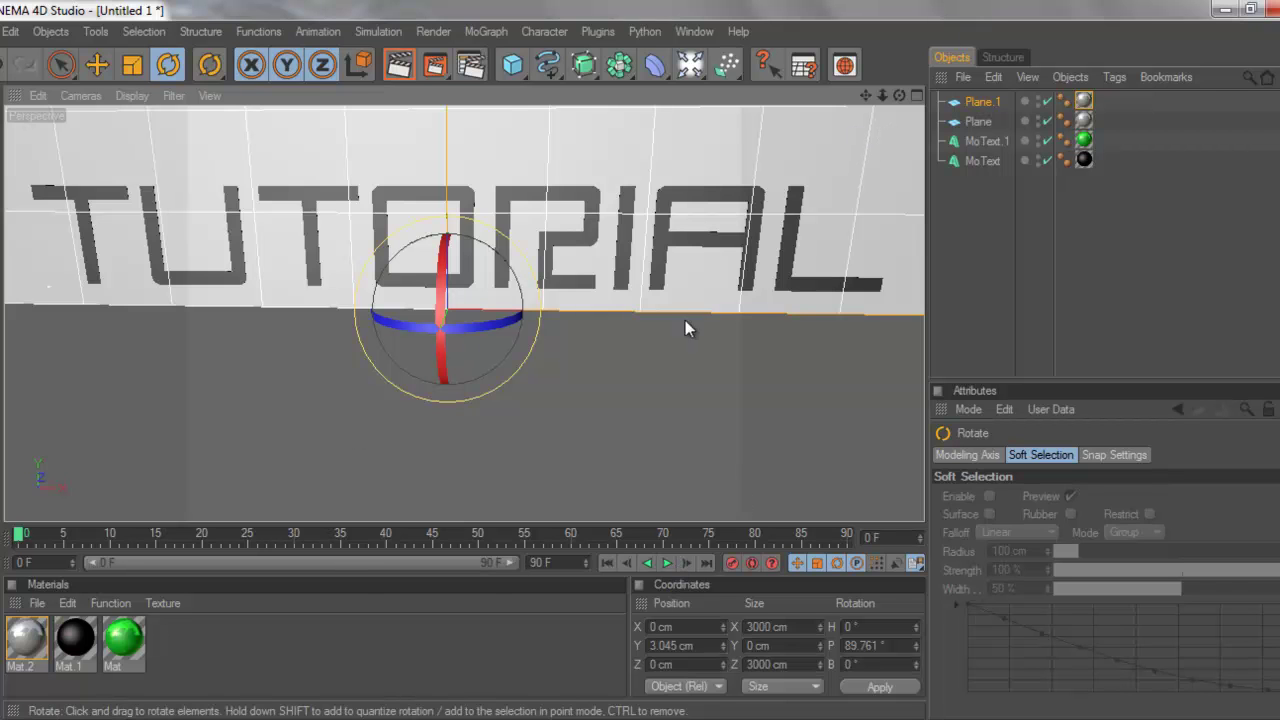
left_click(983, 101)
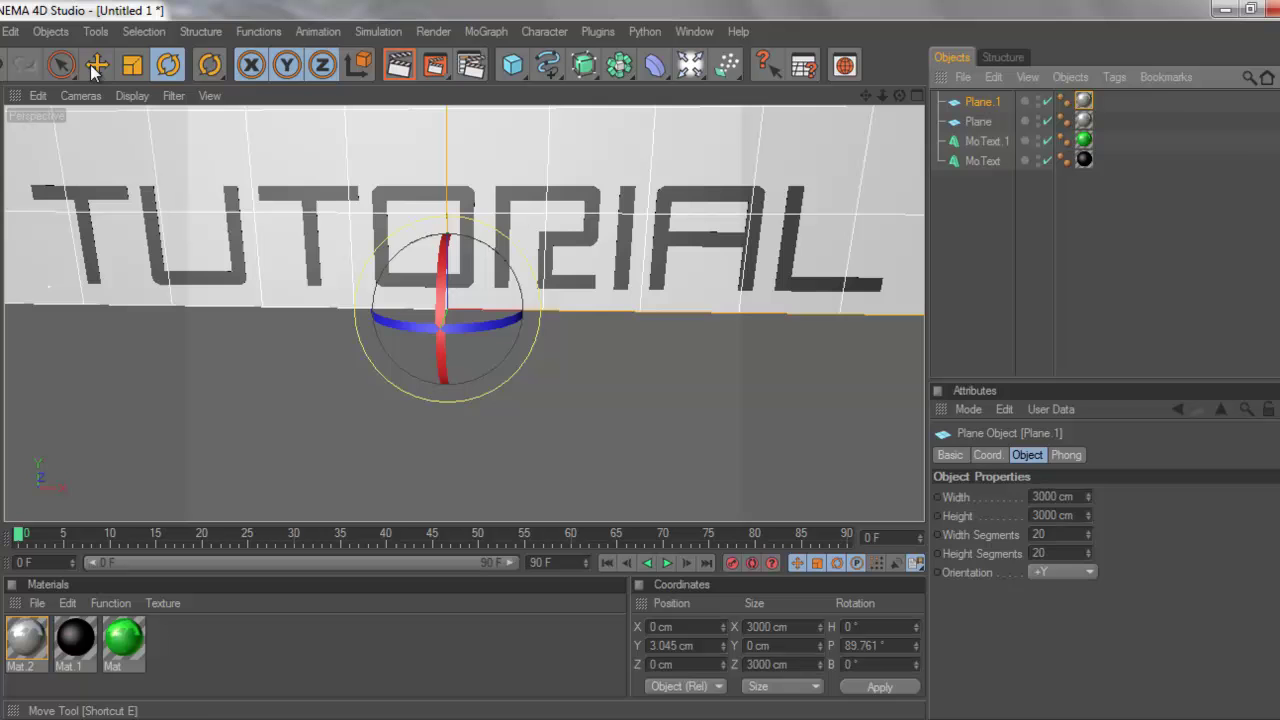
- Push the upright Plane.1 back behind the text to about Z 497 cm
left_click(96, 66)
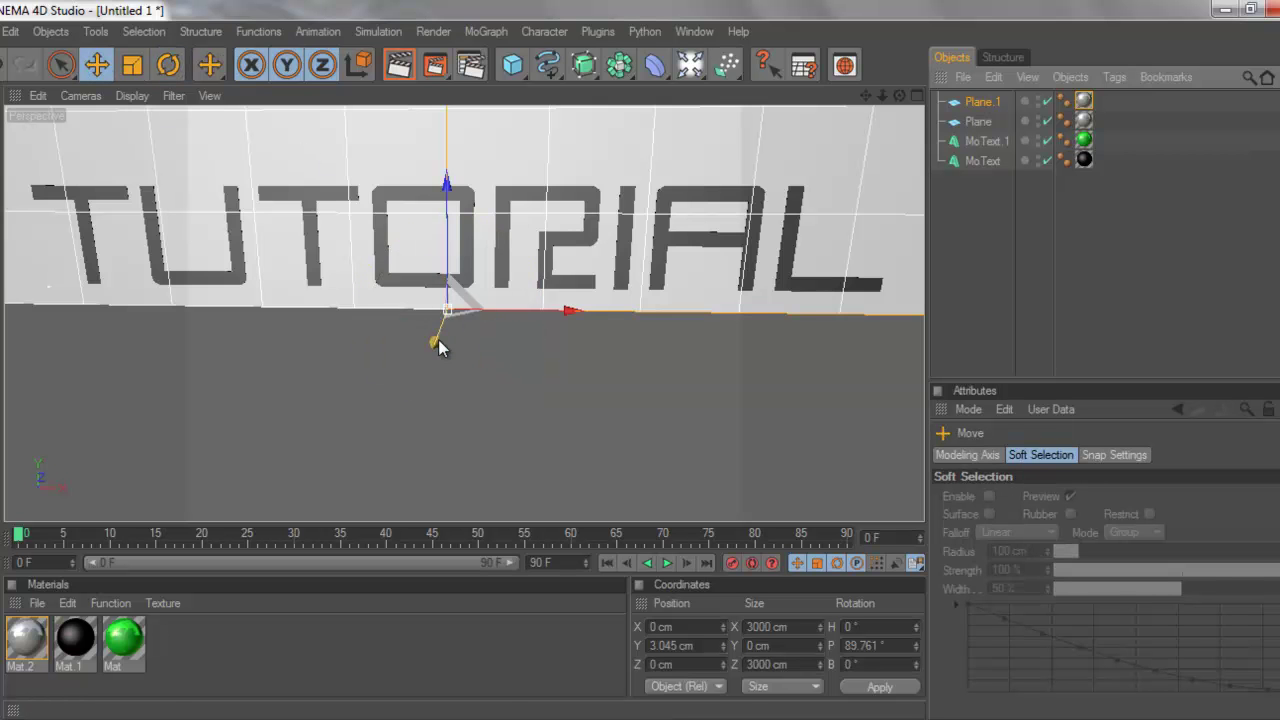
left_click_drag(438, 339, 640, 360)
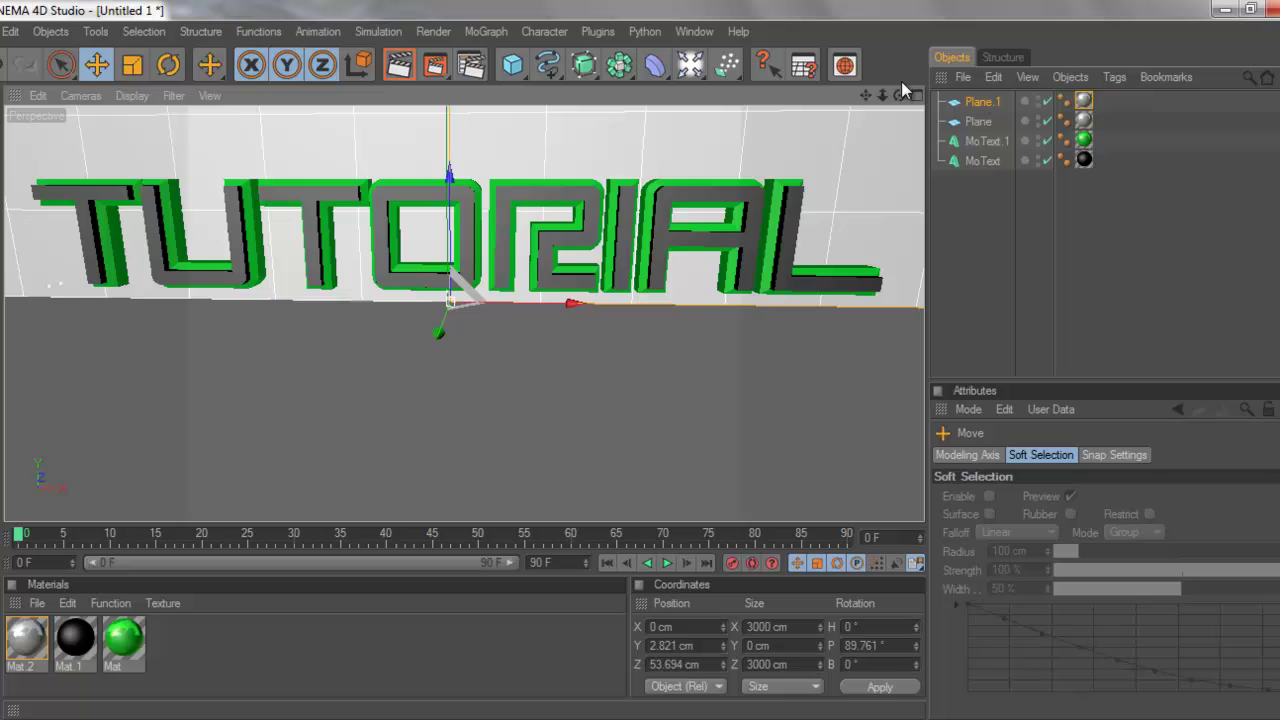
left_click_drag(900, 95, 638, 360)
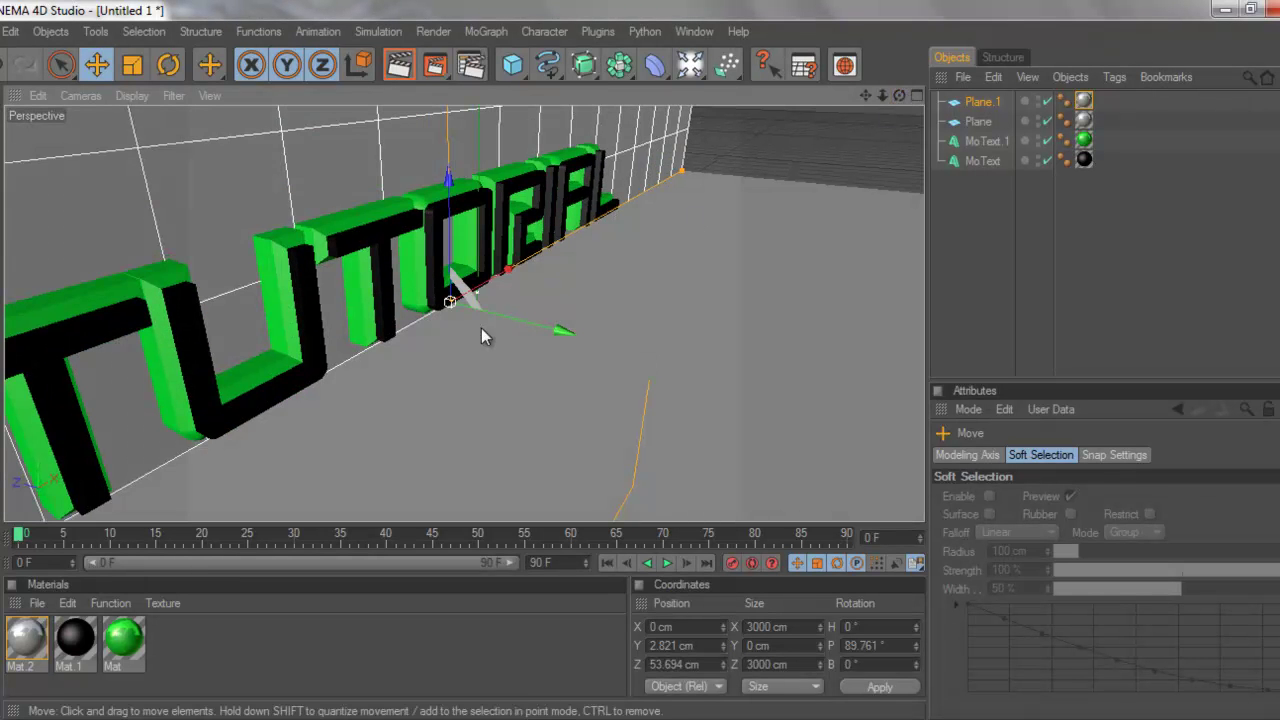
left_click_drag(510, 323, 646, 360)
left_click_drag(880, 100, 632, 363)
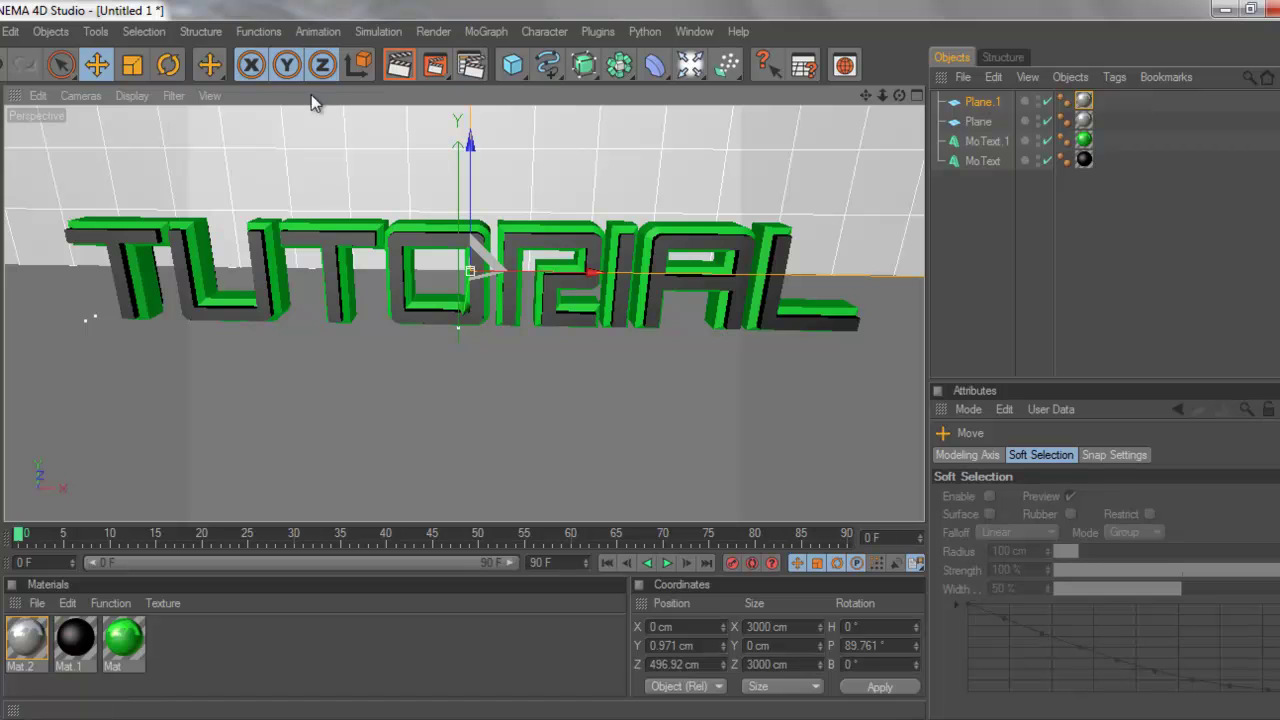
- Render a preview of the active view, then select MoText and MoText.1 together
left_click(398, 64)
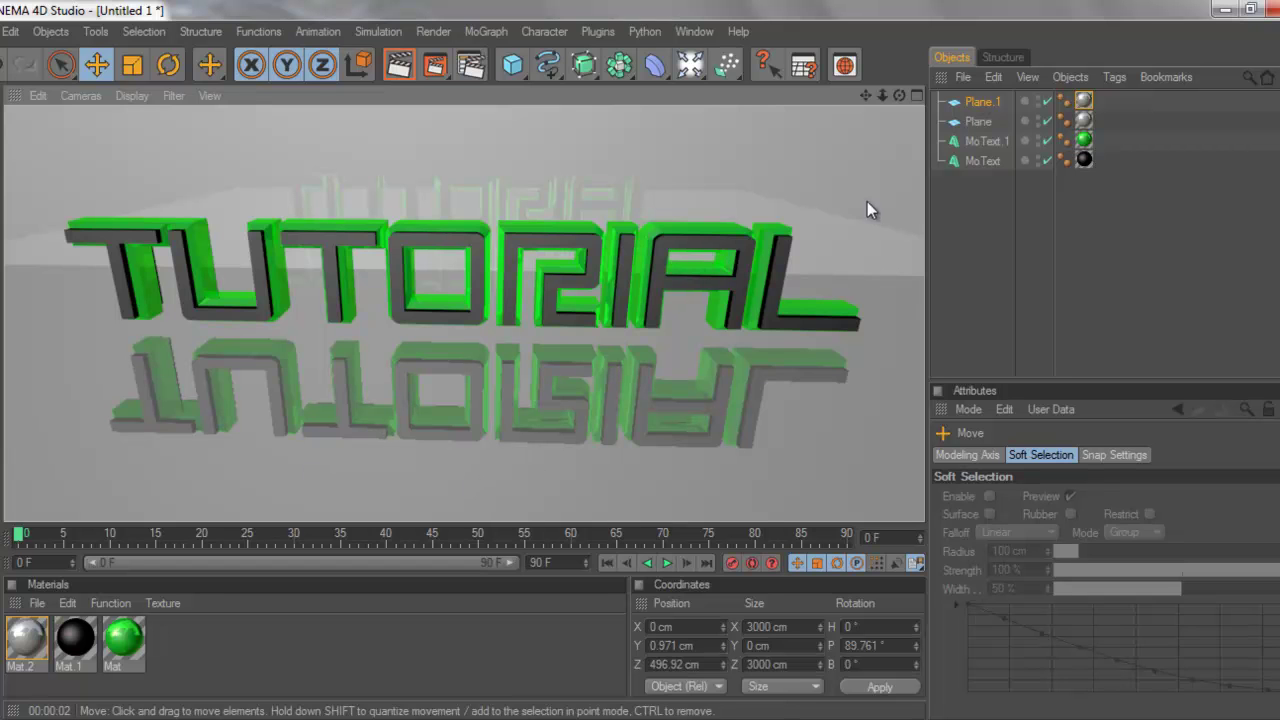
left_click(990, 141)
left_click(988, 161, "shift")
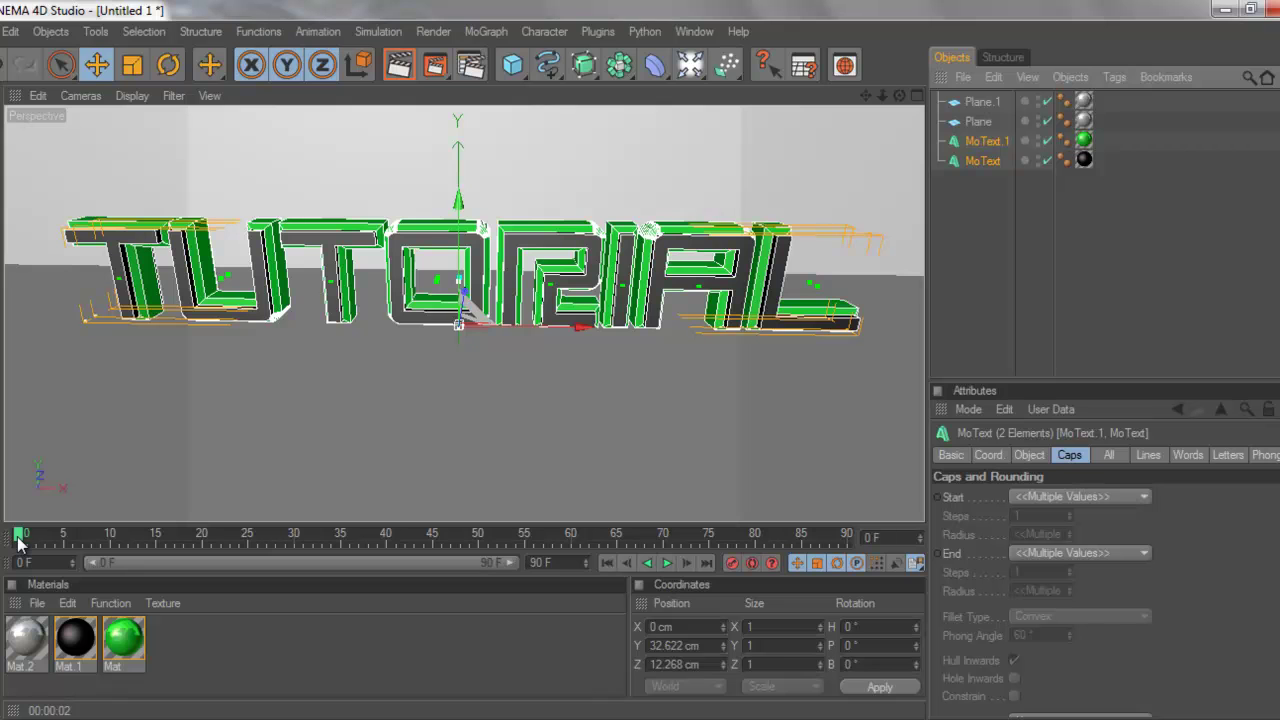
- At frame 0, turn the text slightly, push it to Z −933.216 cm, and record a keyframe
mouse_move(18, 540)
left_mouse_down()
mouse_move(420, 538)
mouse_move(576, 590)
mouse_move(569, 582)
mouse_move(688, 578)
mouse_move(538, 566)
left_mouse_up()
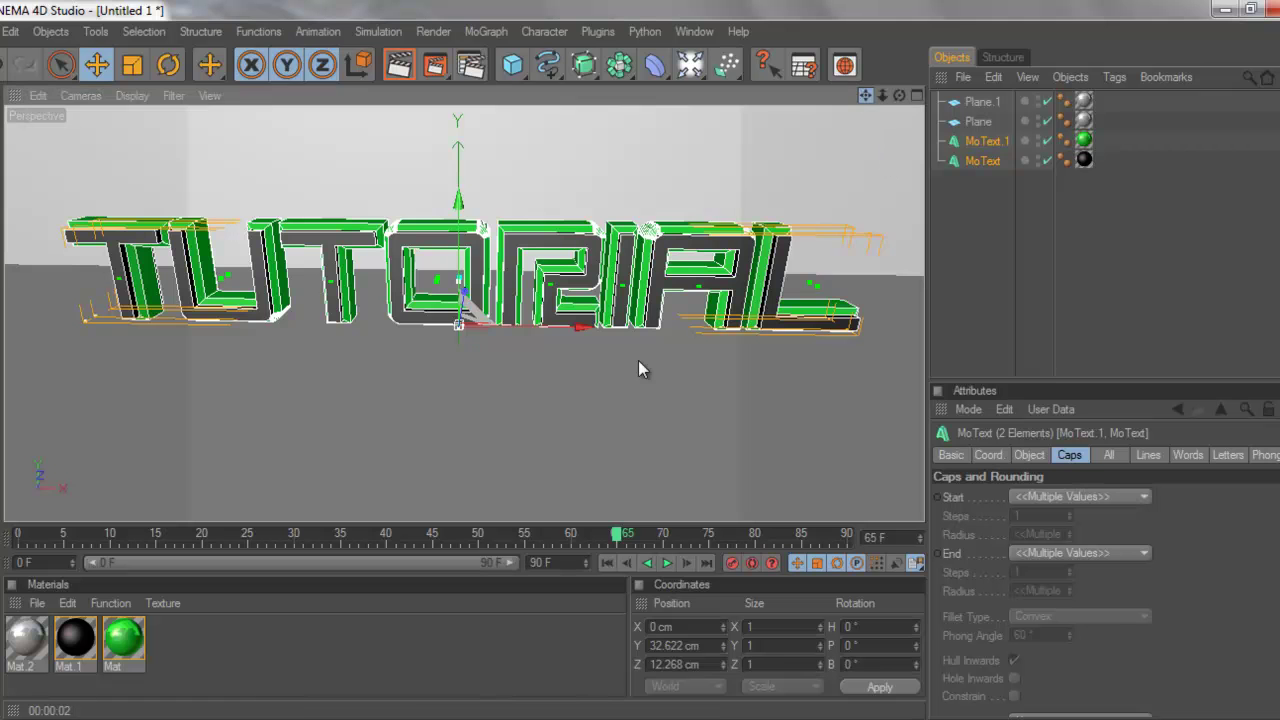
middle_click_drag(637, 361, 654, 374, "alt")
left_click_drag(654, 374, 641, 364, "alt")
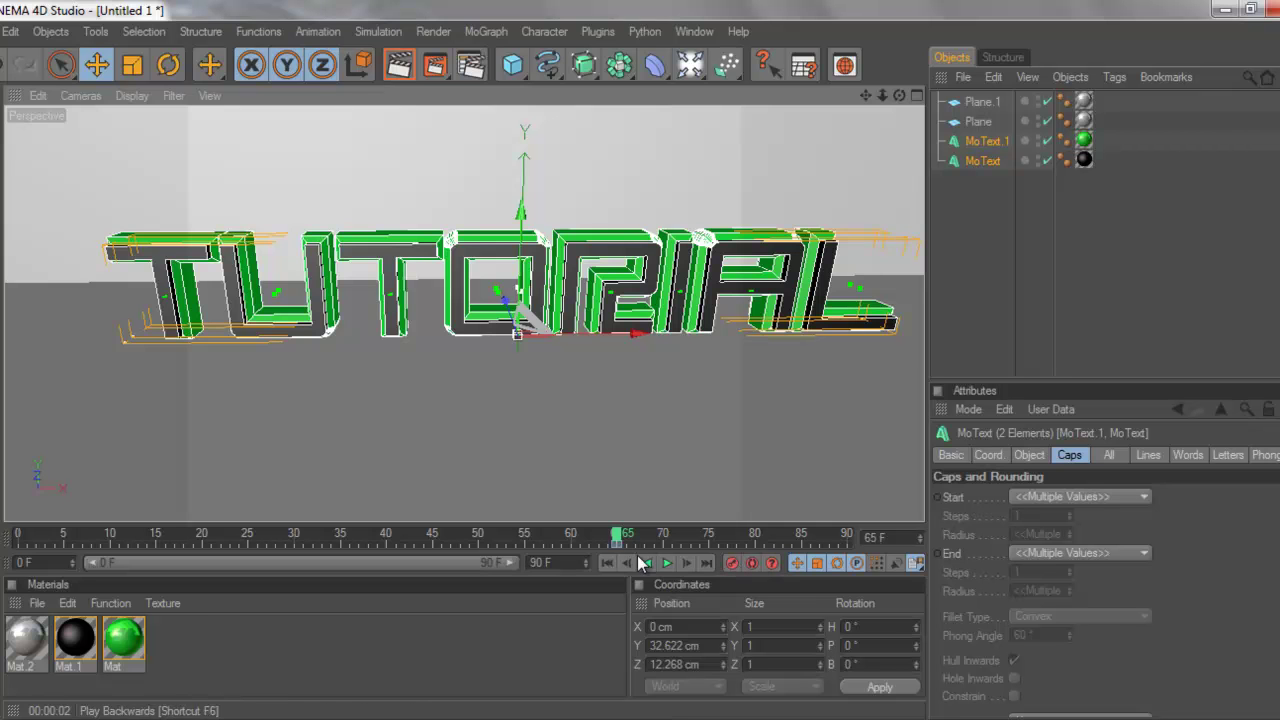
left_click_drag(616, 535, 18, 535)
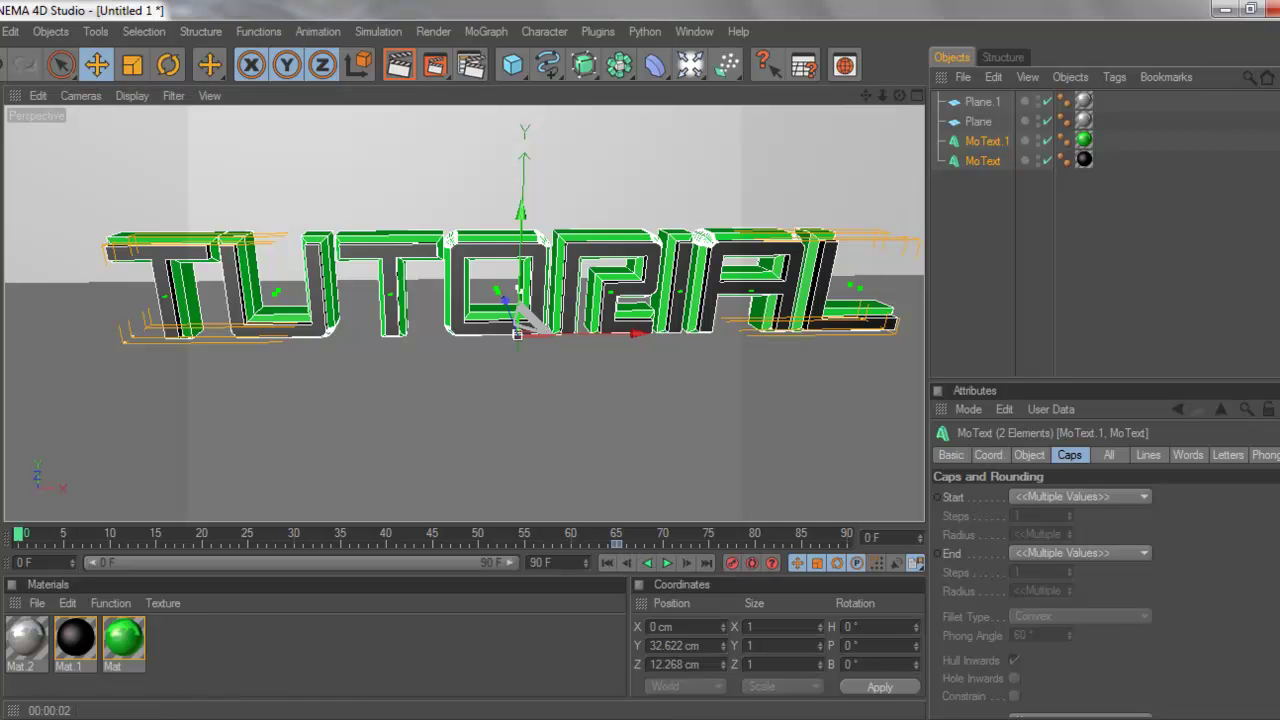
left_click(168, 65)
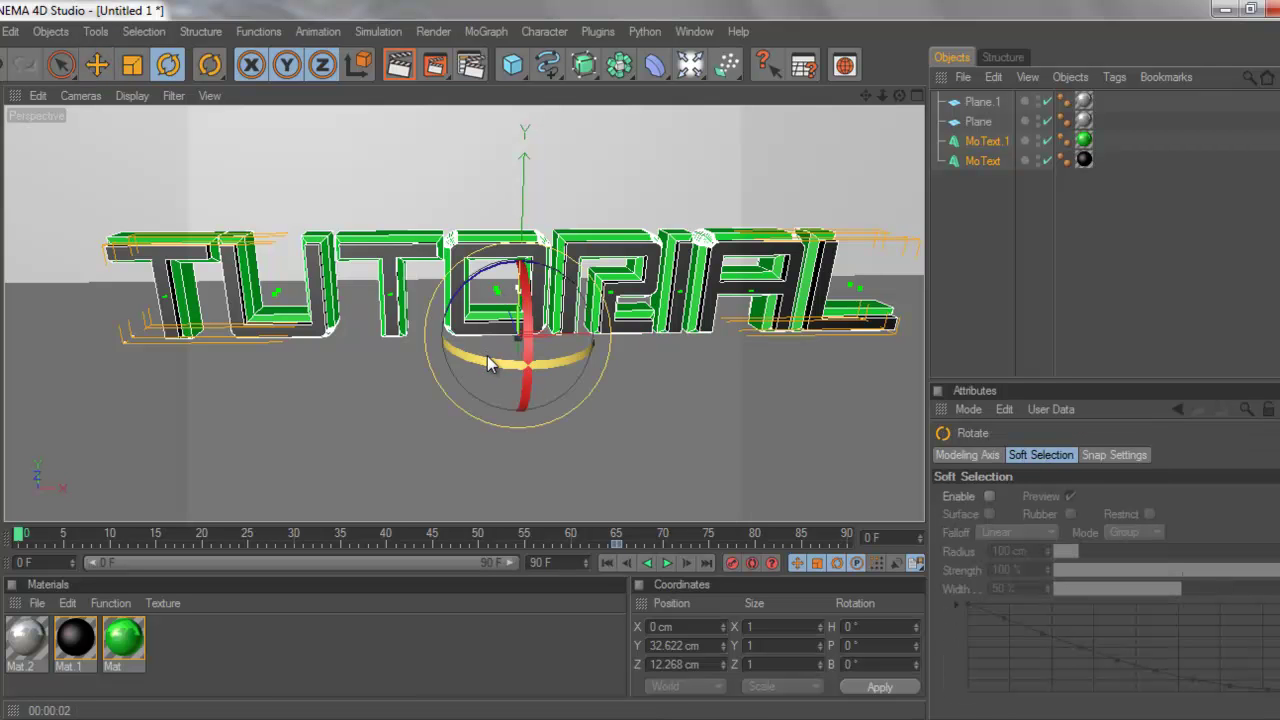
mouse_move(487, 356)
left_mouse_down()
mouse_move(554, 365)
mouse_move(633, 333)
mouse_move(420, 338)
mouse_move(470, 367)
left_mouse_up()
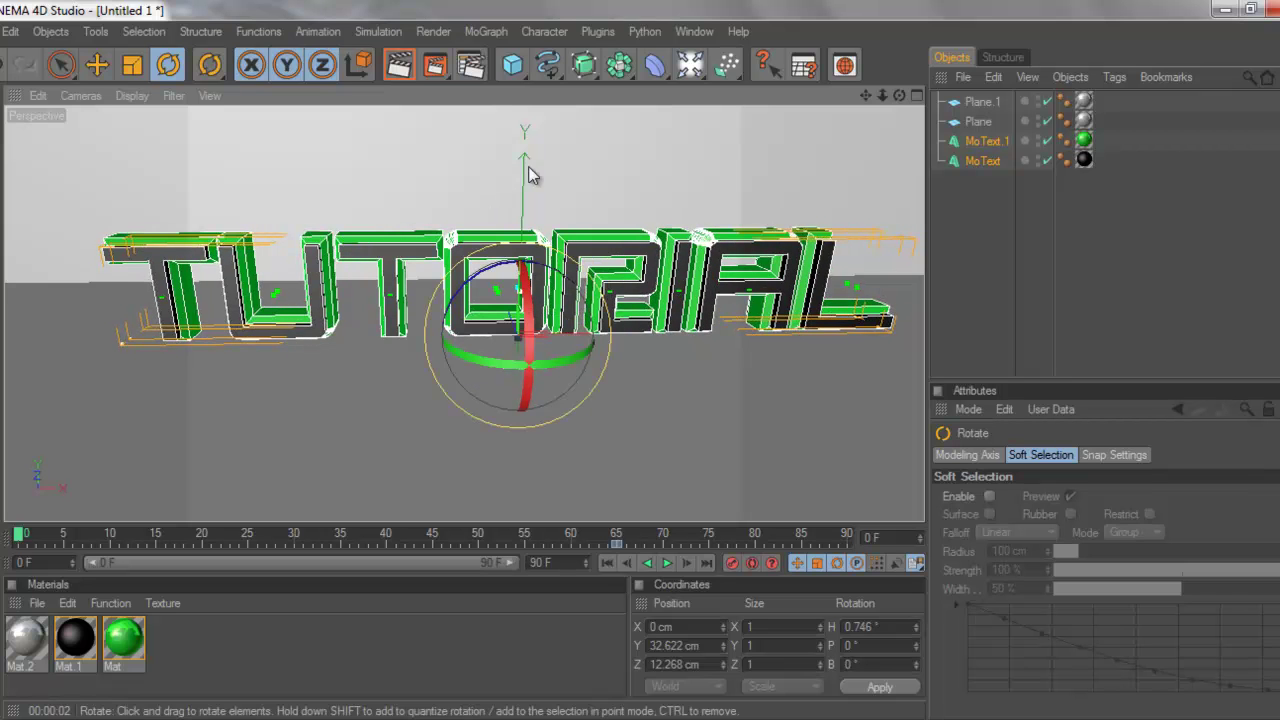
left_click(97, 65)
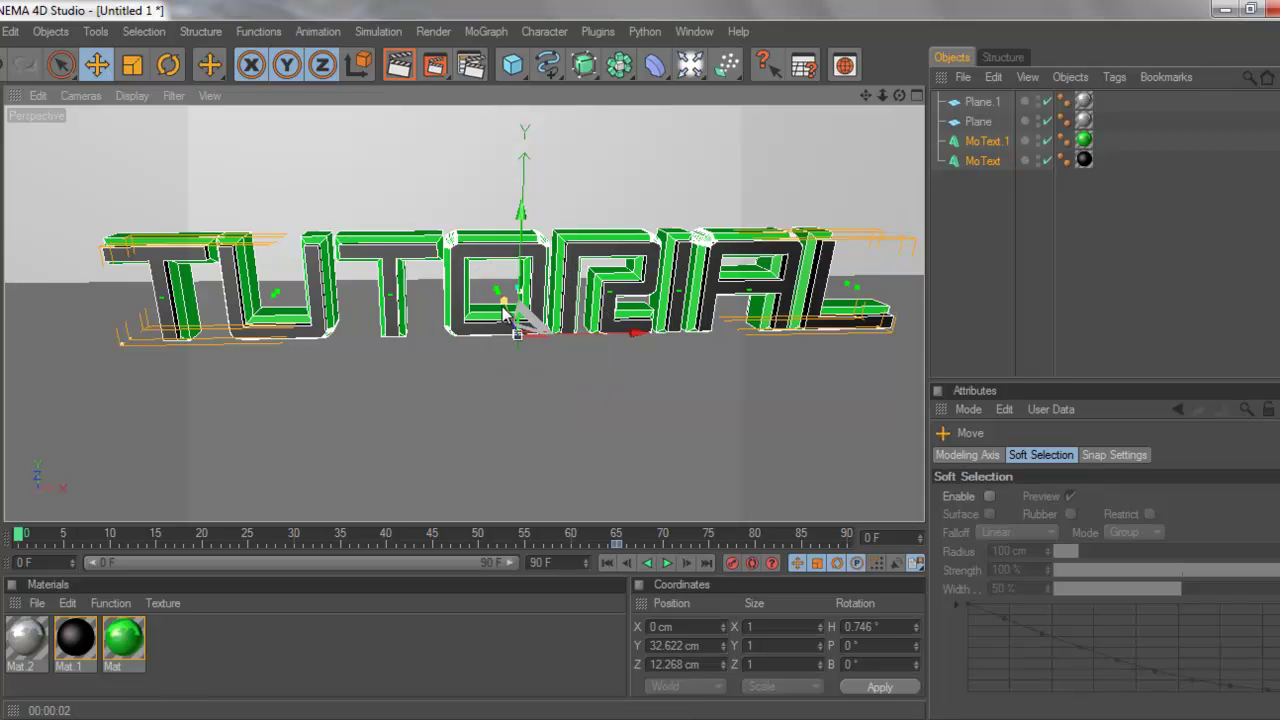
left_click_drag(505, 315, 641, 361)
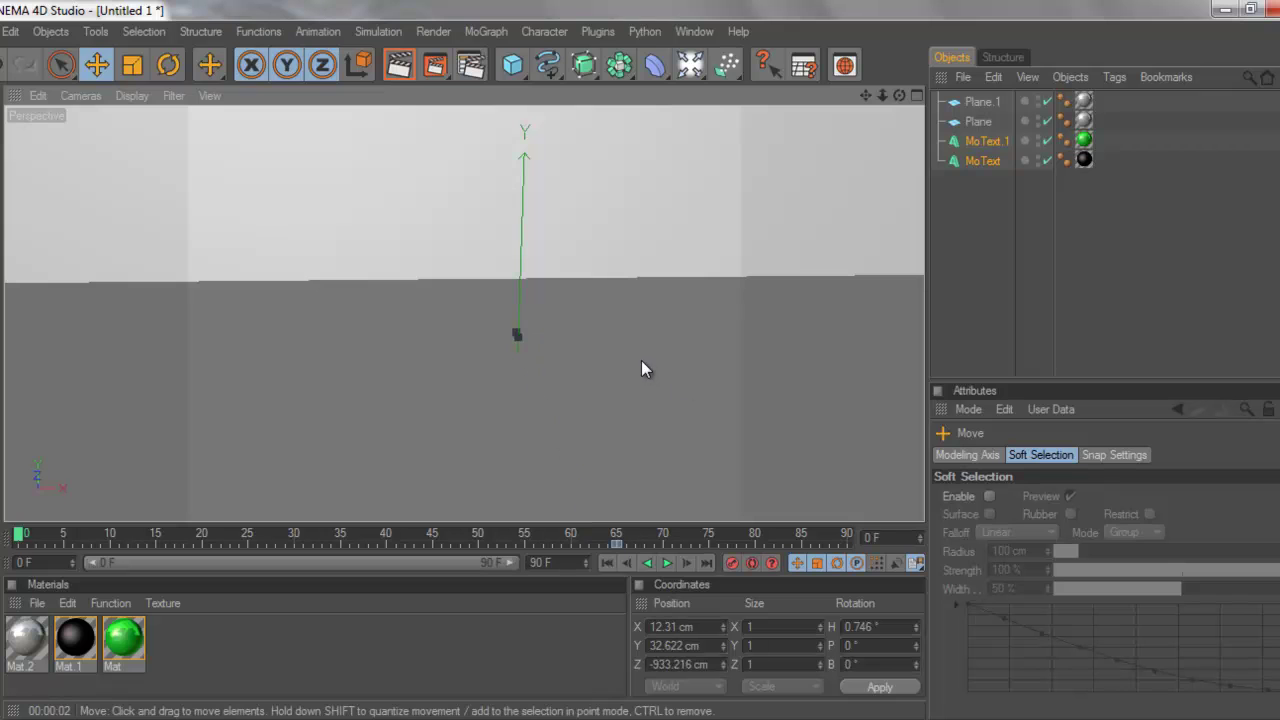
left_click(732, 564)
left_click_drag(640, 368, 641, 365, "alt")
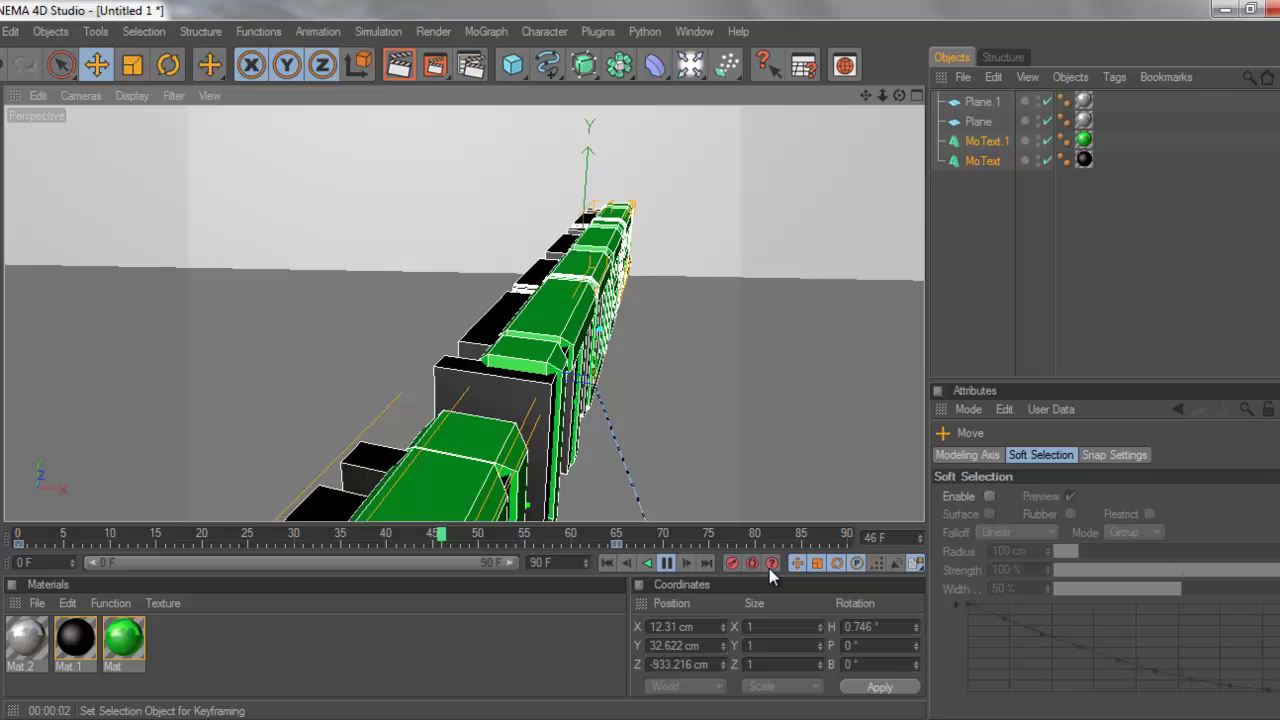
left_click(665, 563)
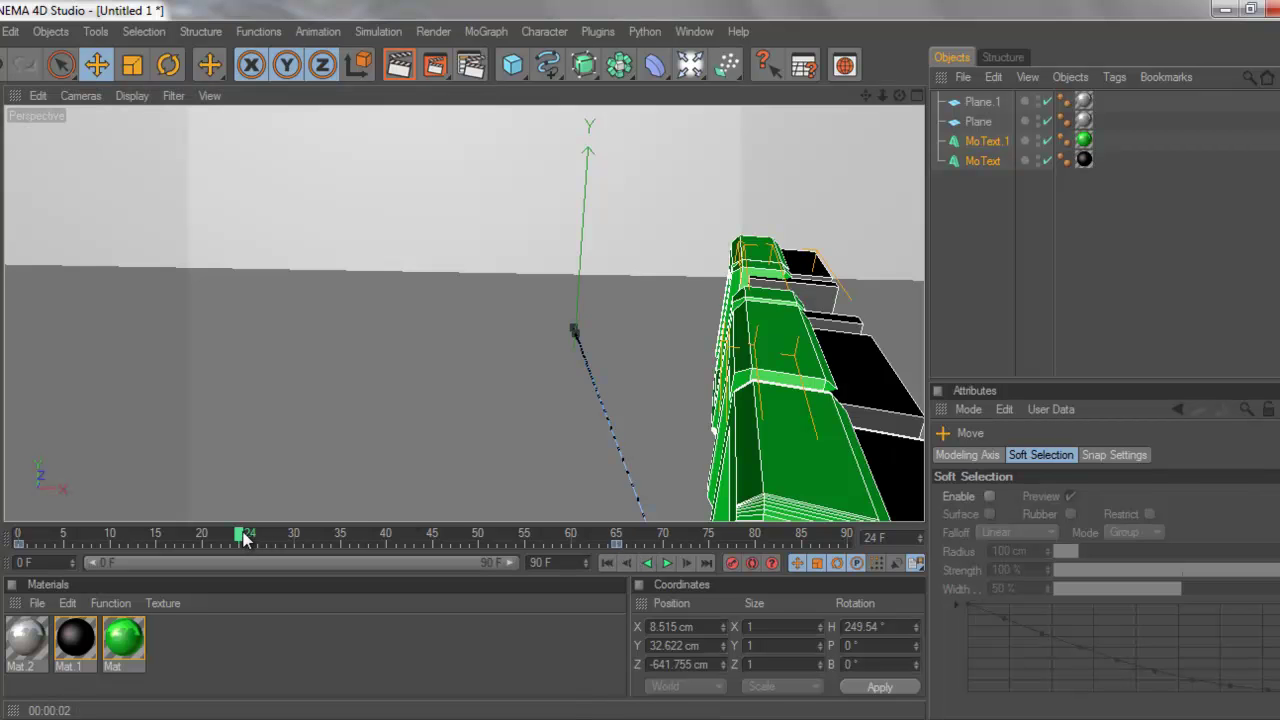
left_click_drag(247, 540, 682, 543)
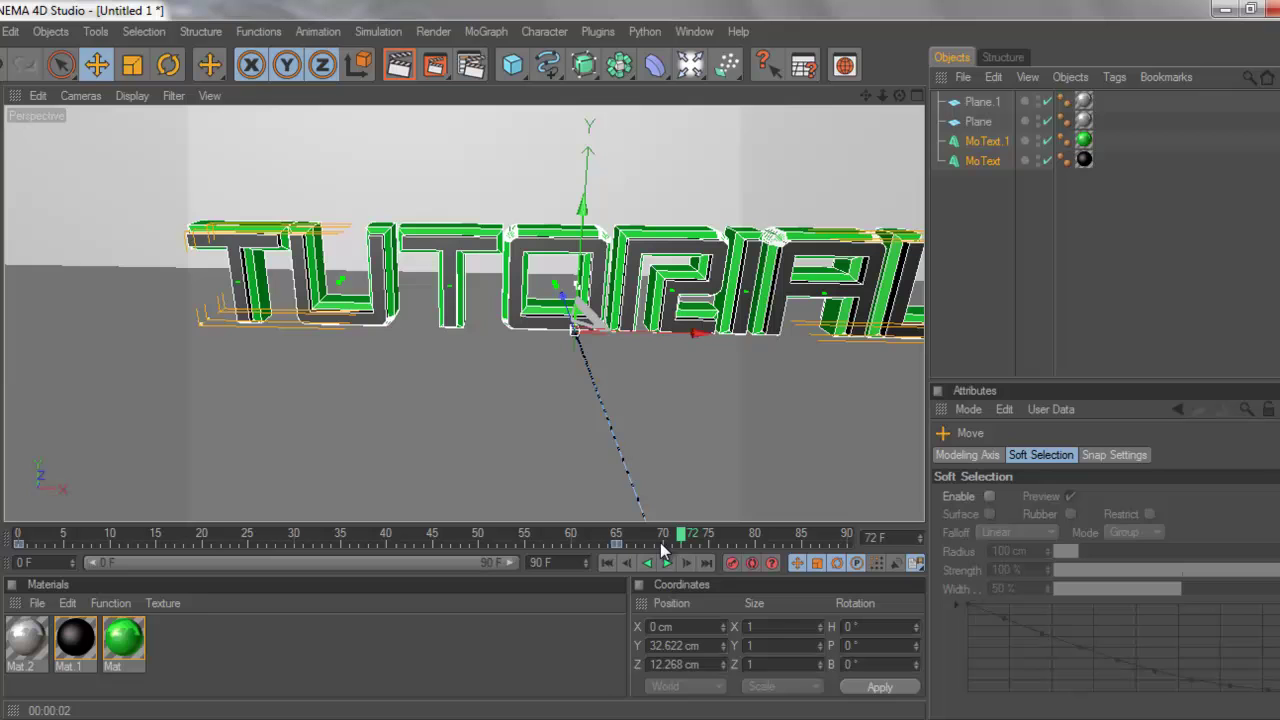
key("ctrl+z")
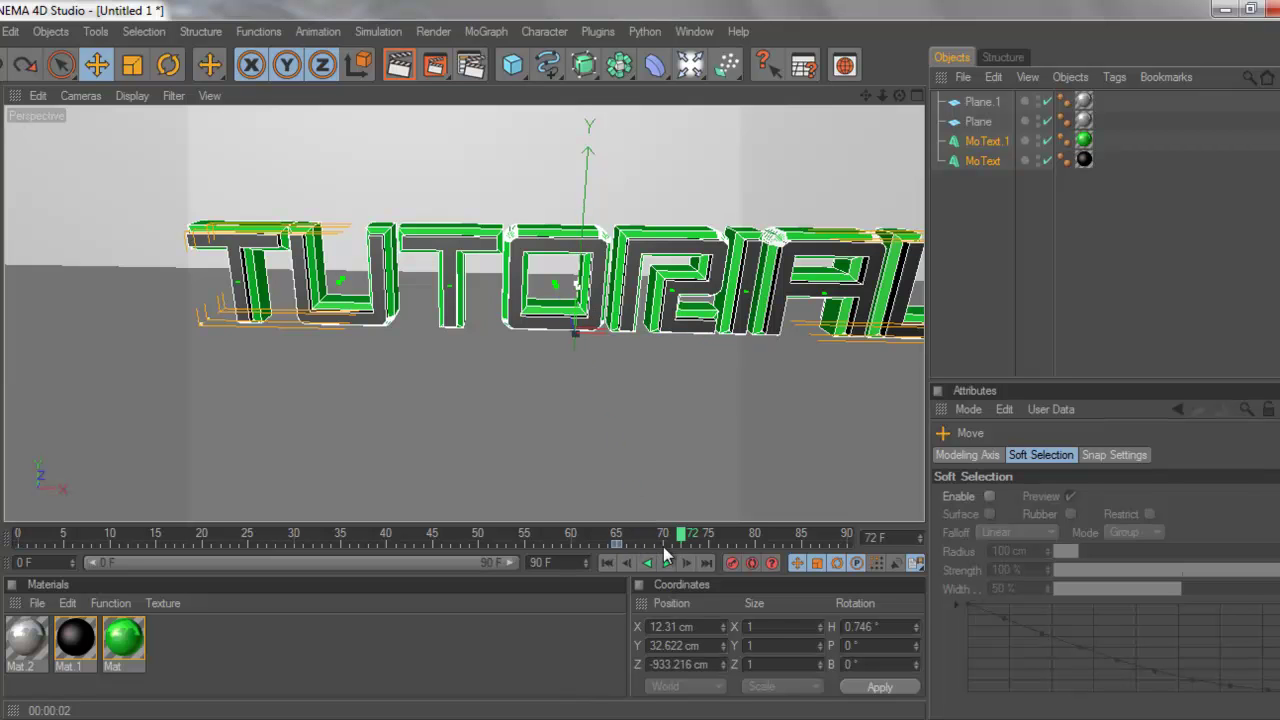
key("ctrl+y")
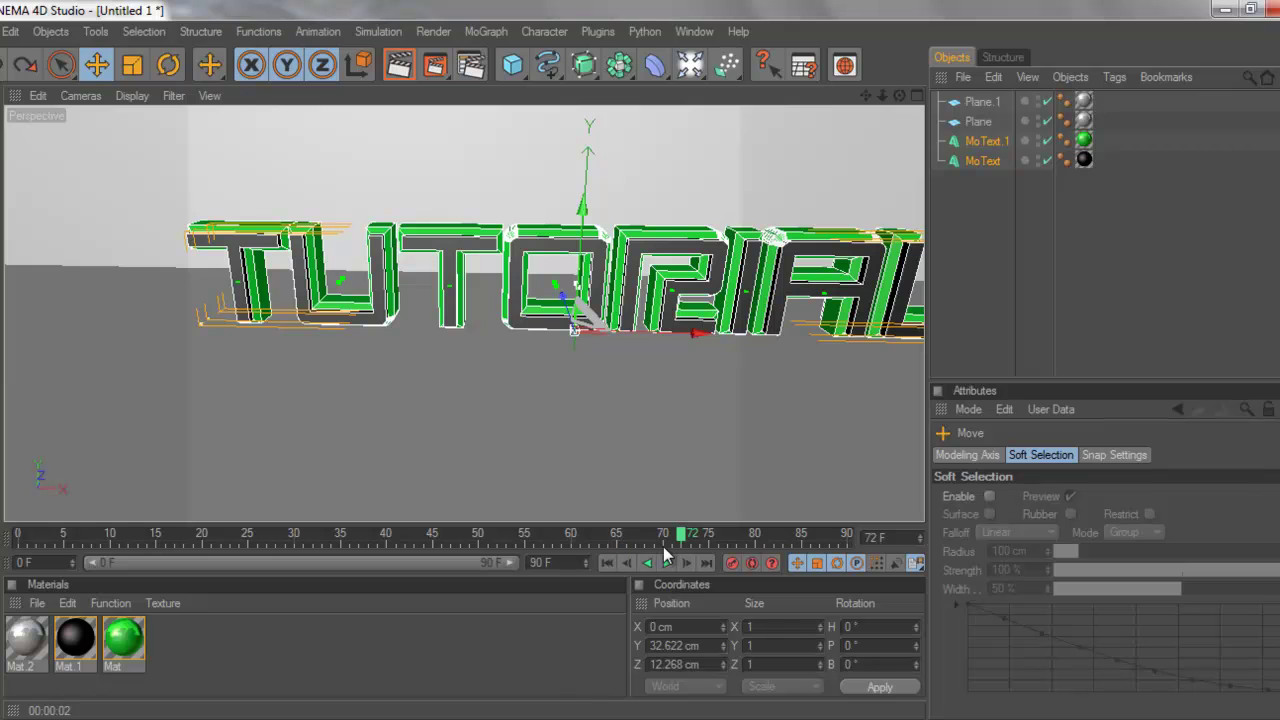
left_click(667, 562)
left_click(582, 530)
mouse_move(661, 530)
left_mouse_down()
mouse_move(526, 533)
mouse_move(642, 539)
left_mouse_up()
left_click(539, 542)
left_click(567, 542)
left_click_drag(902, 94, 640, 368)
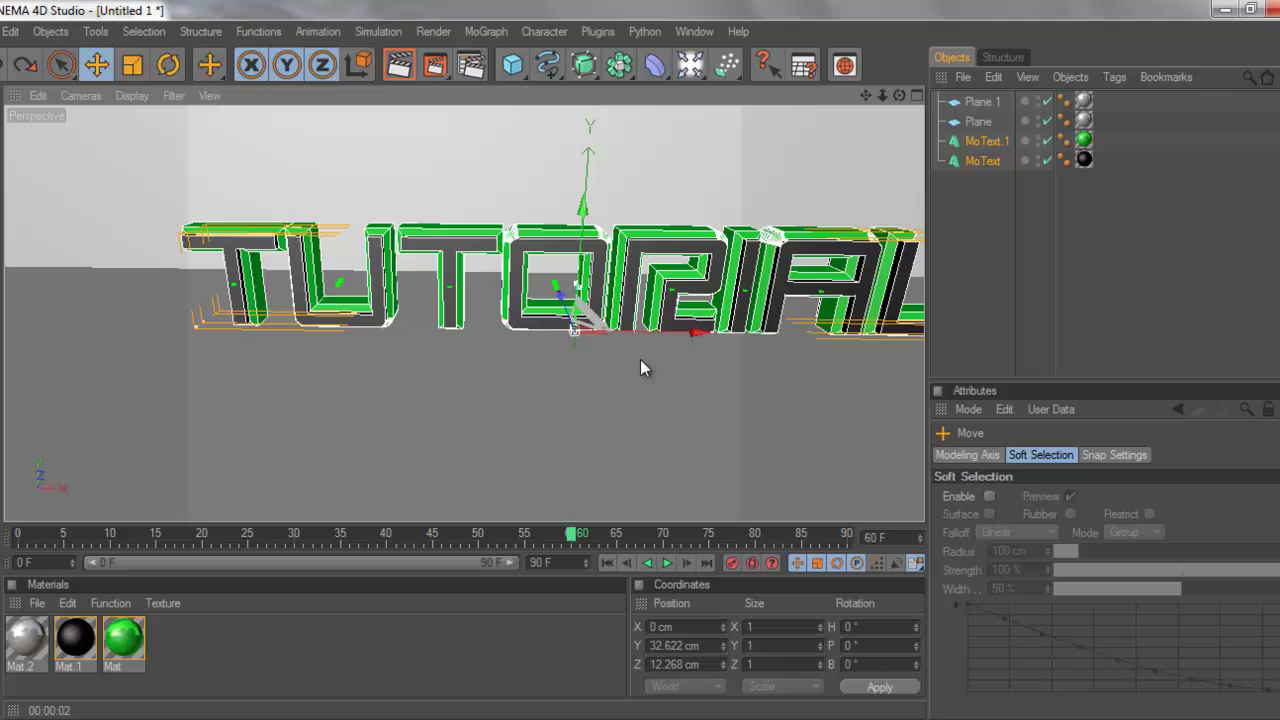
left_click_drag(866, 95, 640, 362)
left_click_drag(882, 97, 644, 363)
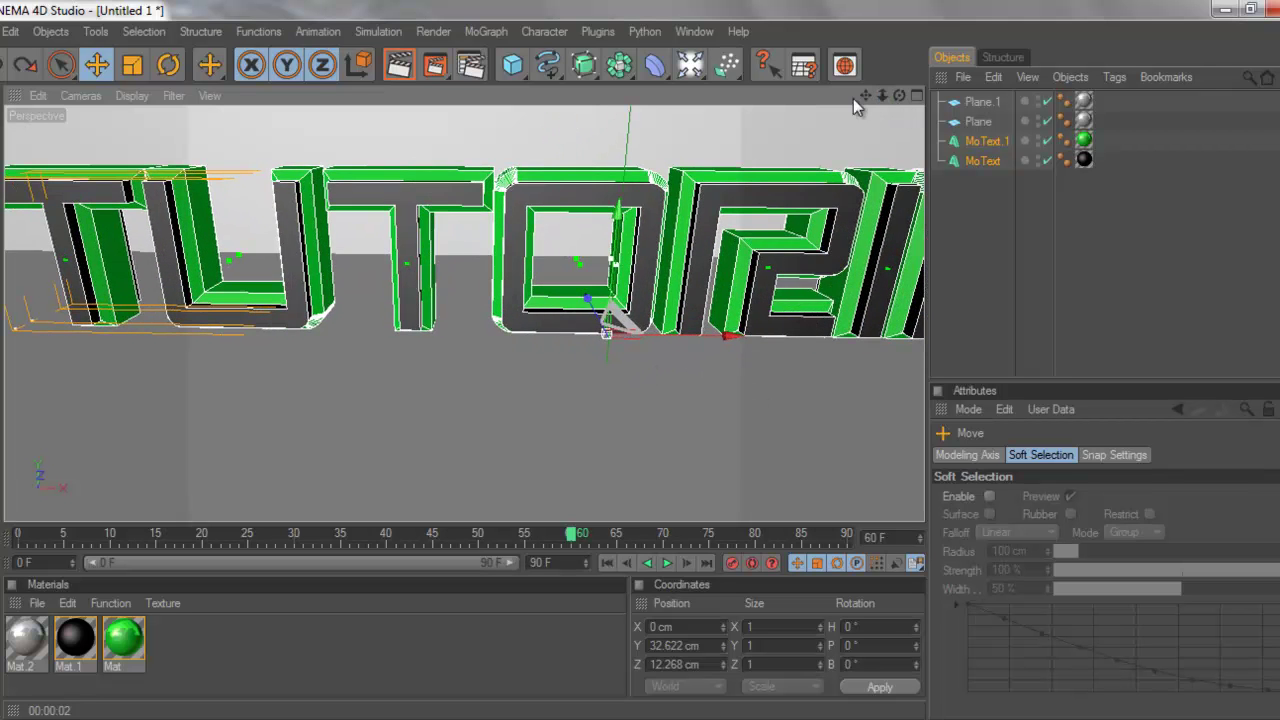
left_click_drag(864, 95, 642, 359)
left_click_drag(882, 97, 648, 362)
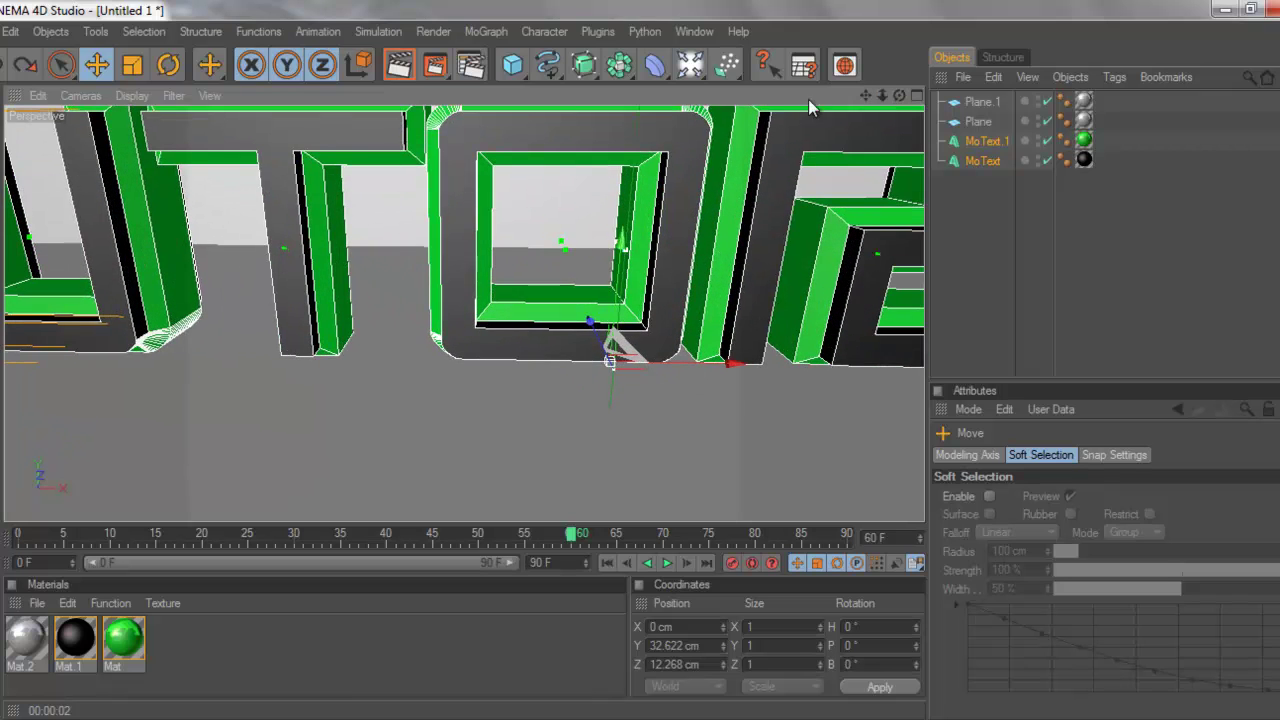
left_click_drag(866, 95, 639, 361)
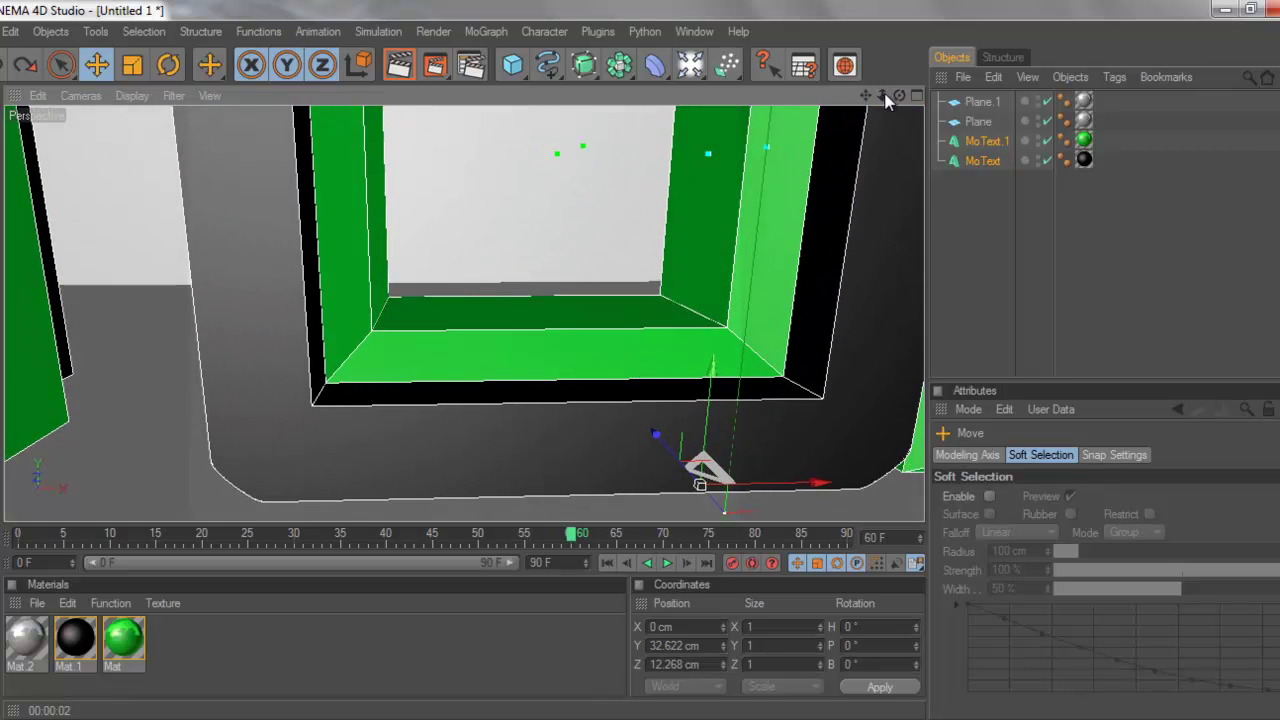
left_click_drag(866, 100, 639, 360)
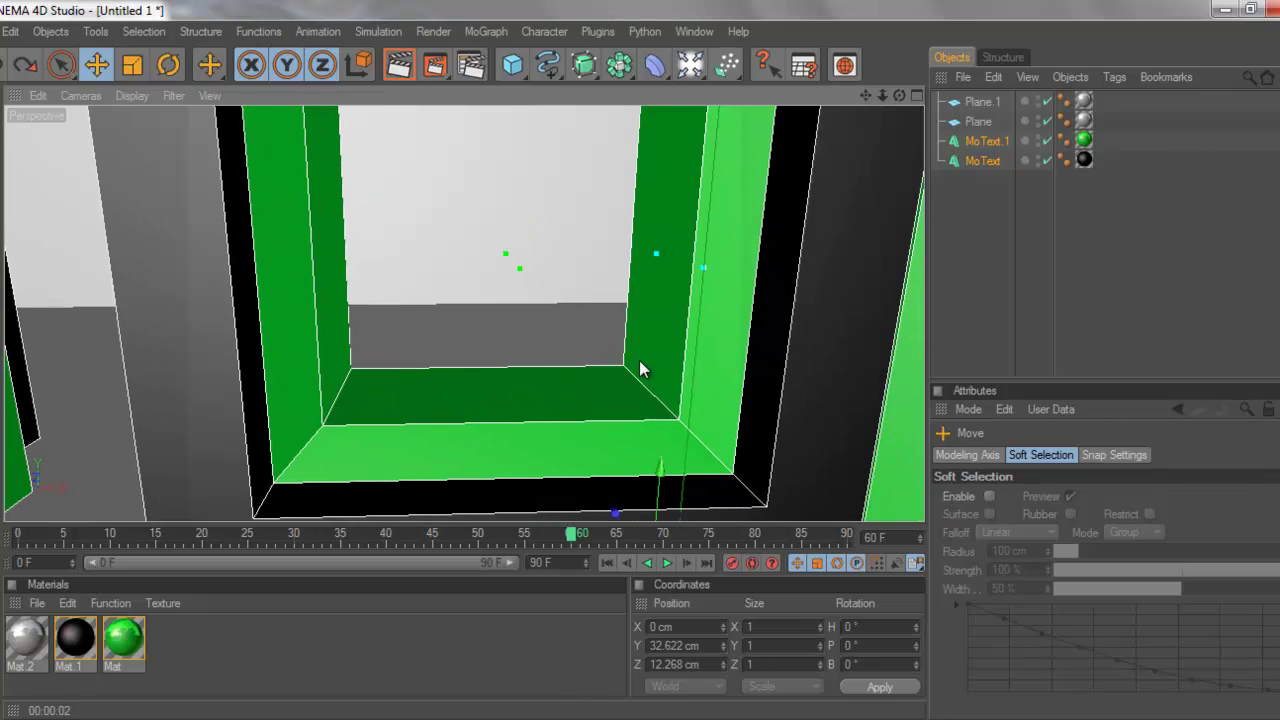
left_click_drag(896, 100, 640, 360)
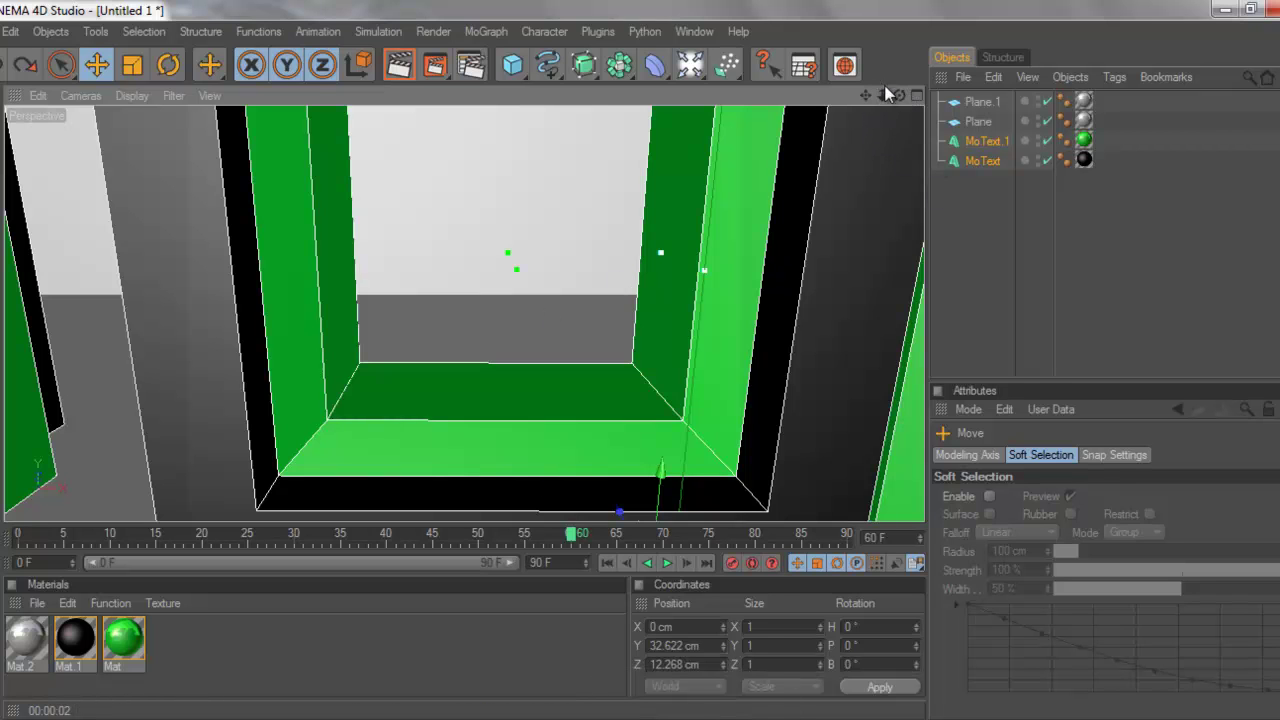
left_click_drag(893, 90, 640, 370)
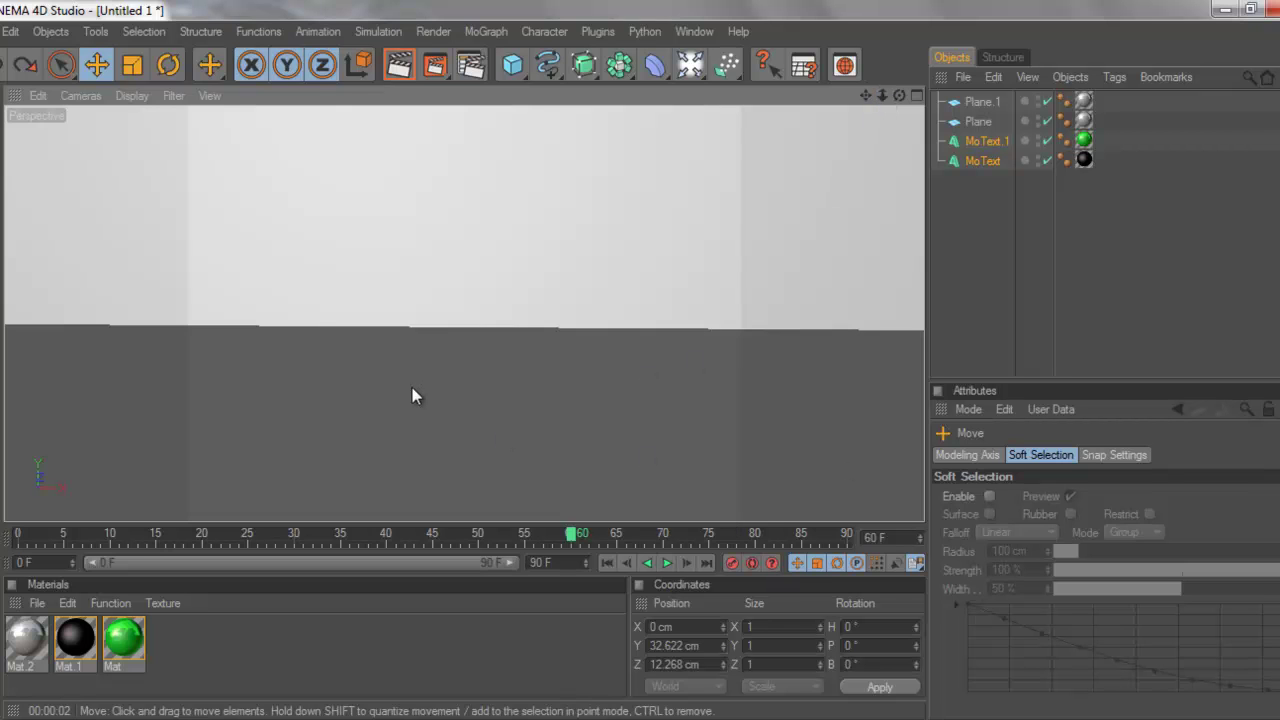
- Add a new camera from the scene-objects flyout and scrub the opening frames
left_click(694, 71)
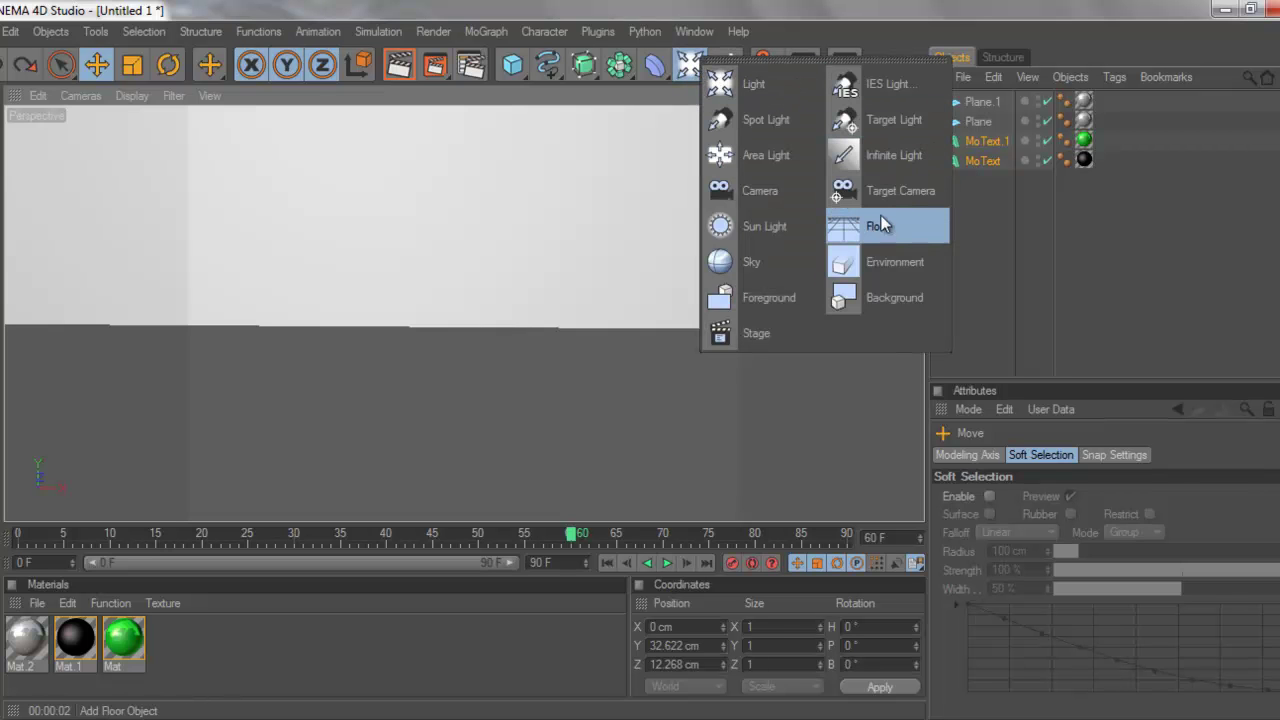
left_click(874, 190)
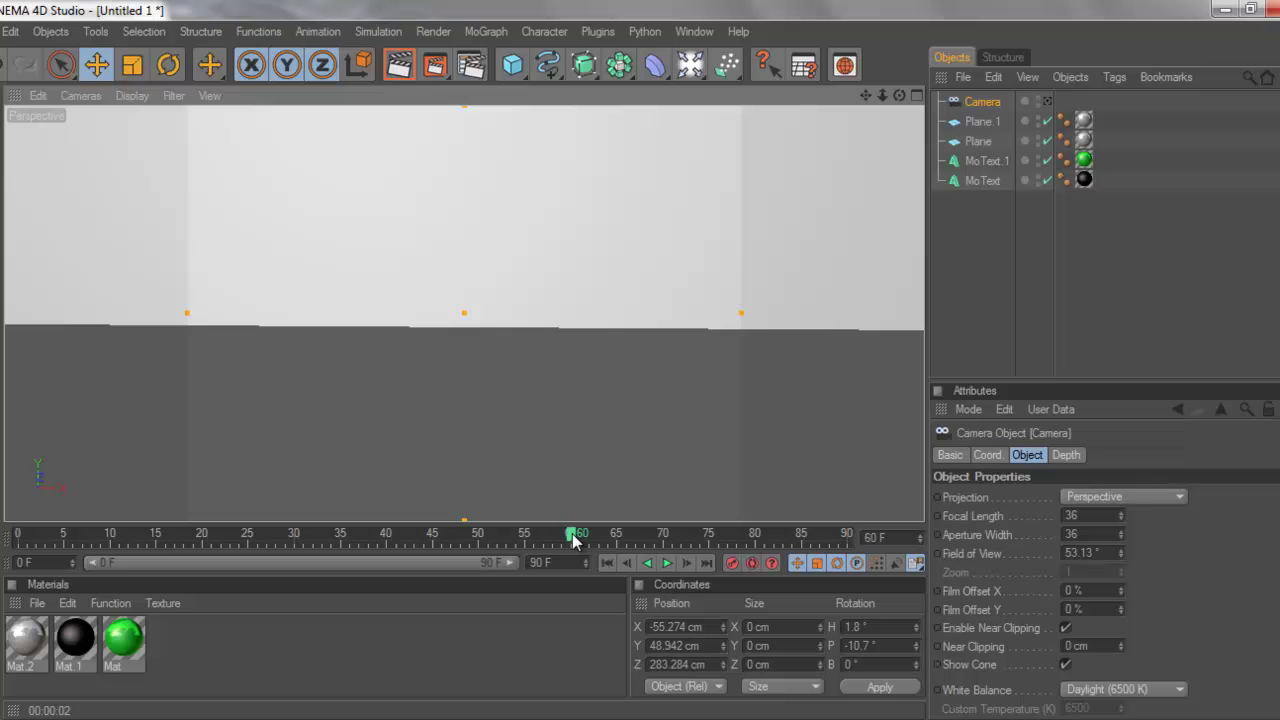
left_click_drag(575, 540, 12, 538)
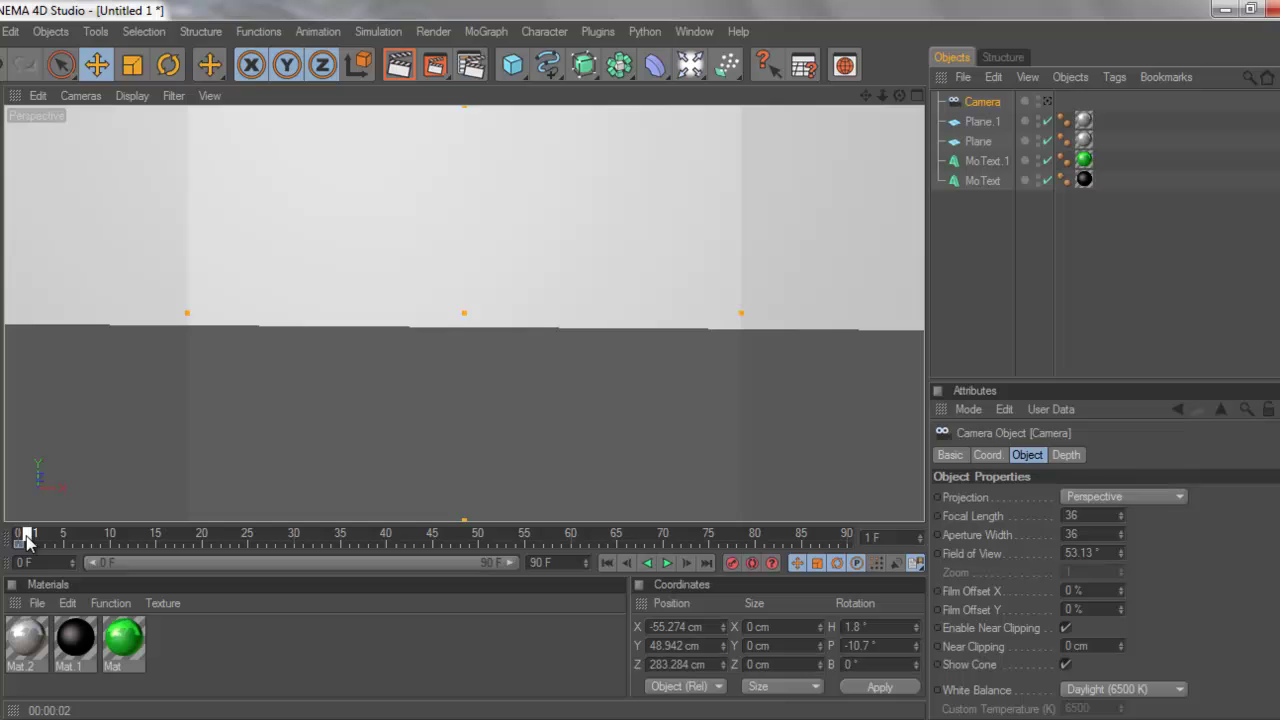
left_click_drag(28, 540, 217, 542)
- Zoom out to see the camera and confirm its name as Camera
left_click(884, 96)
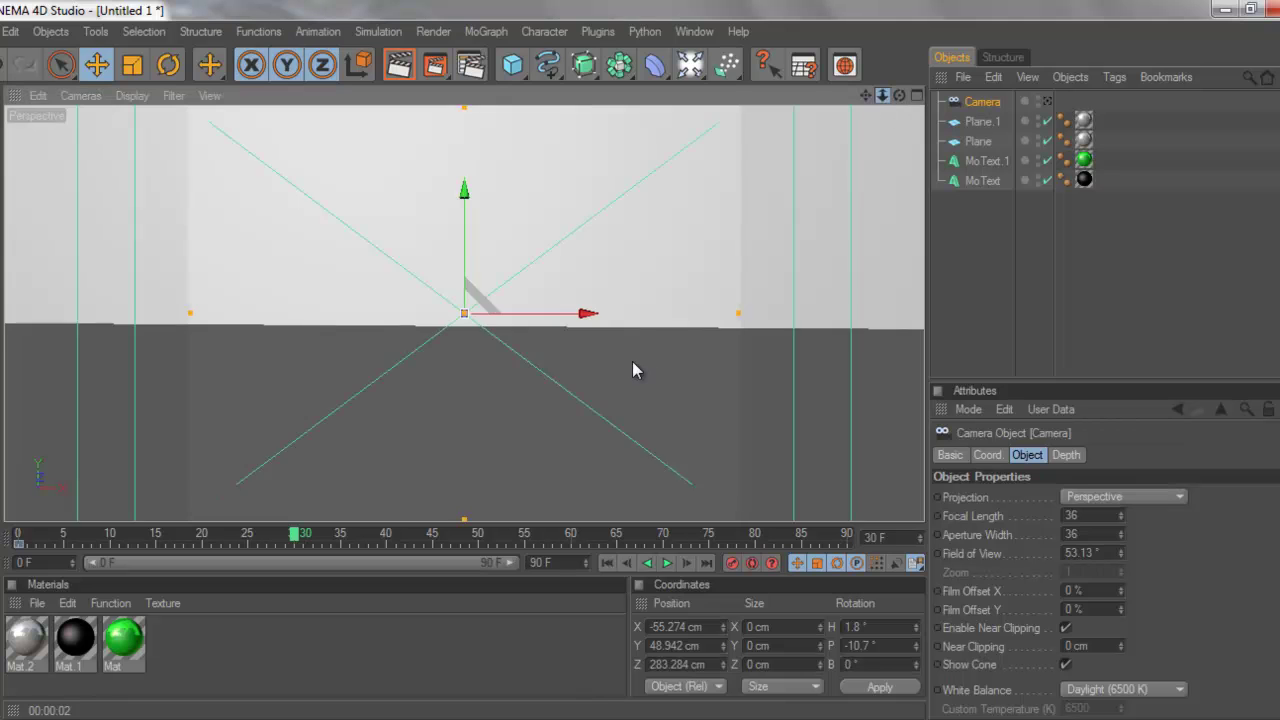
scroll(633, 370, "down", 5)
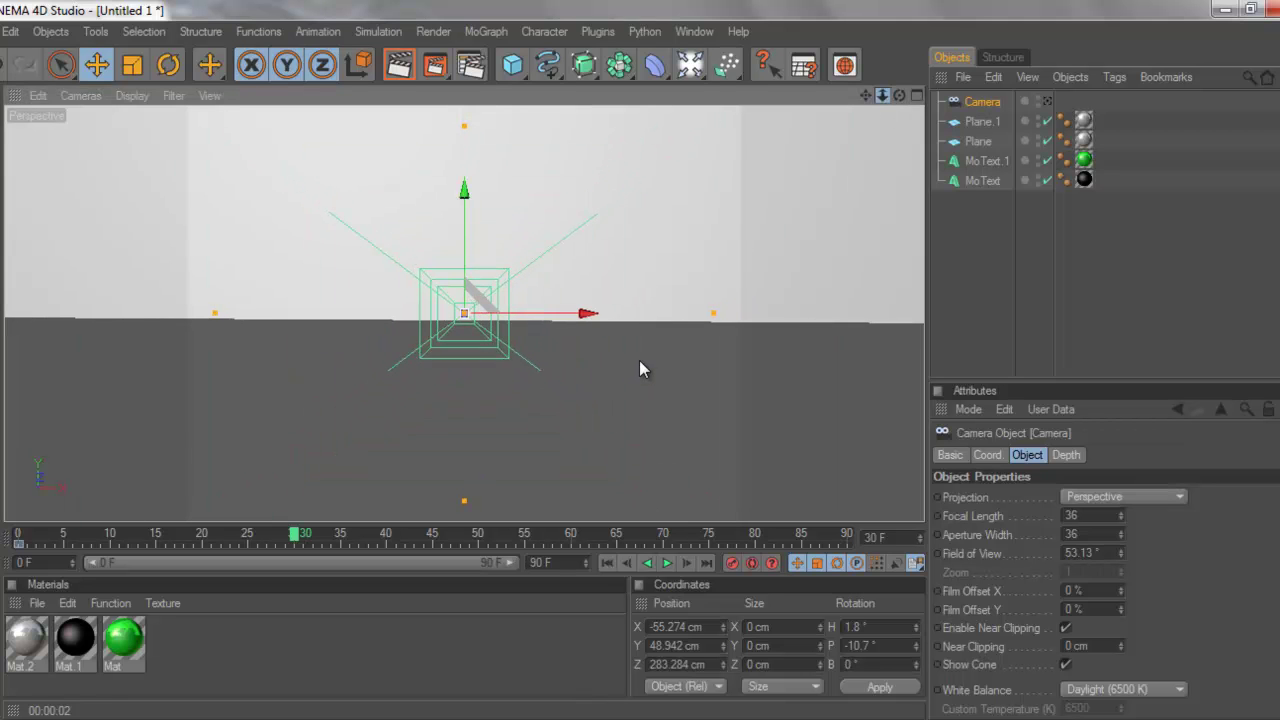
scroll(640, 363, "up", 2)
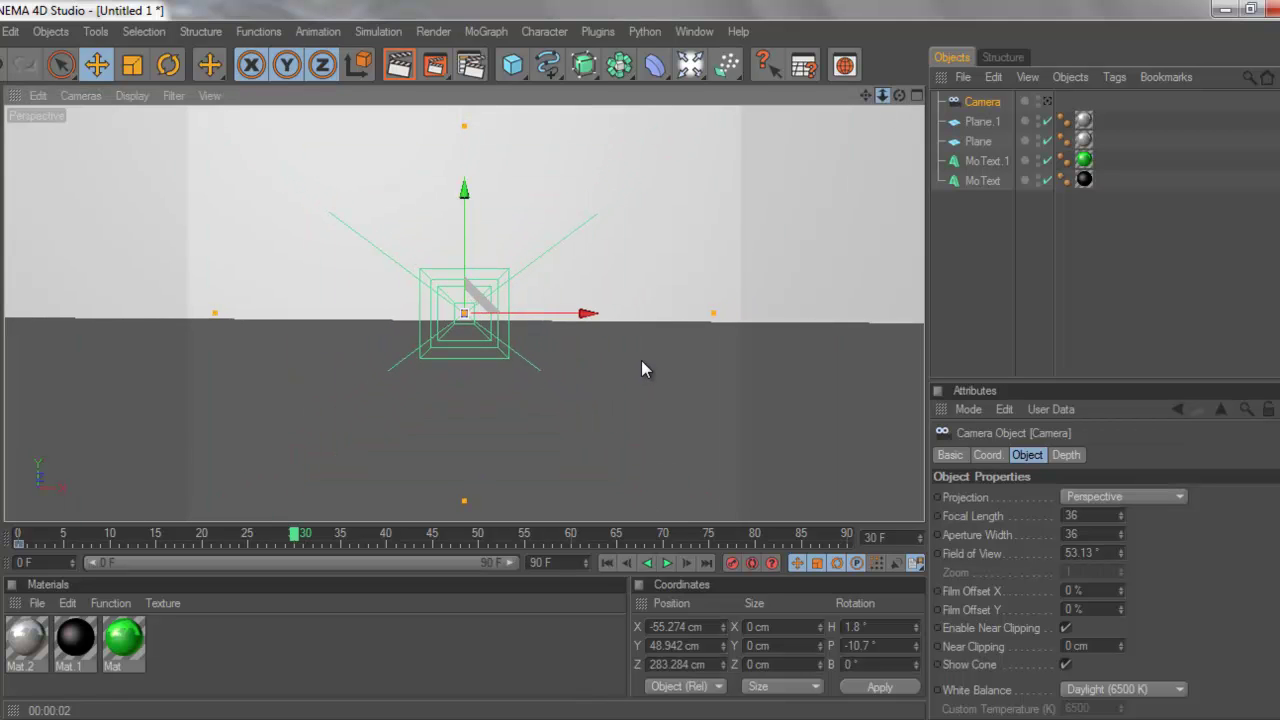
double_click(984, 103)
key("Return")
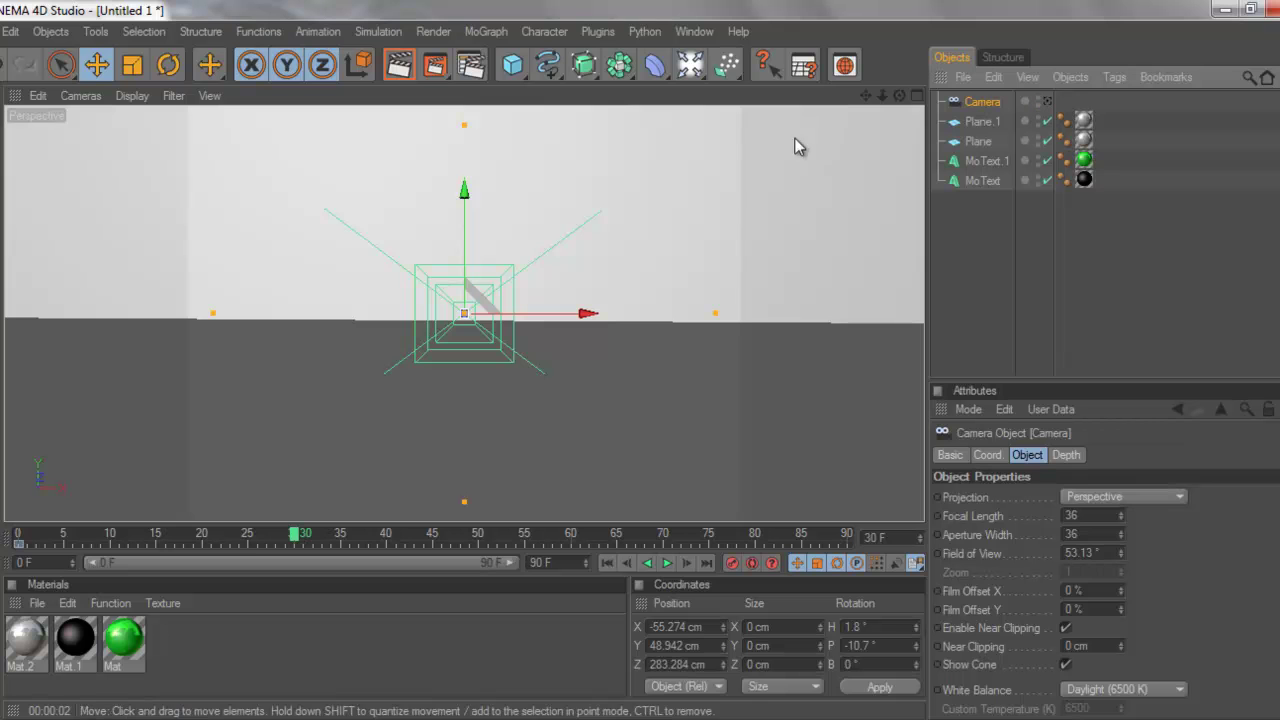
- View the scene through the new Camera and move it closer to the text
left_click(63, 100)
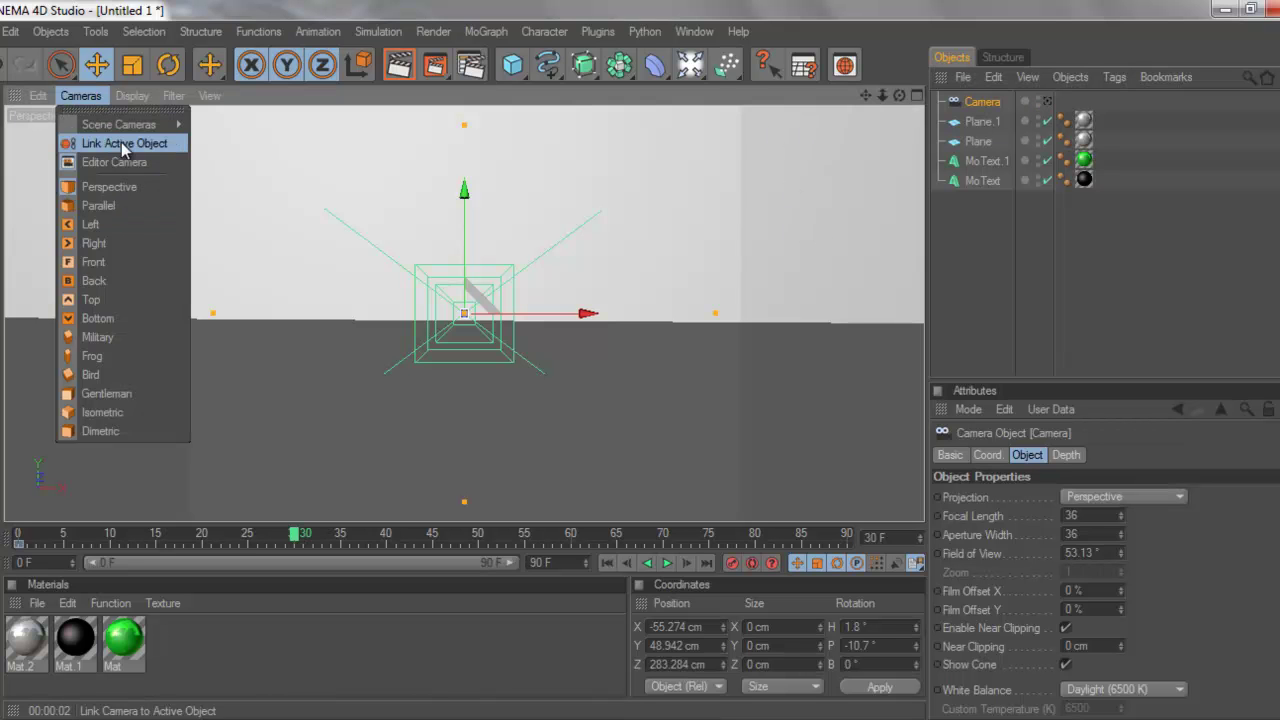
mouse_move(142, 126)
left_click(210, 125)
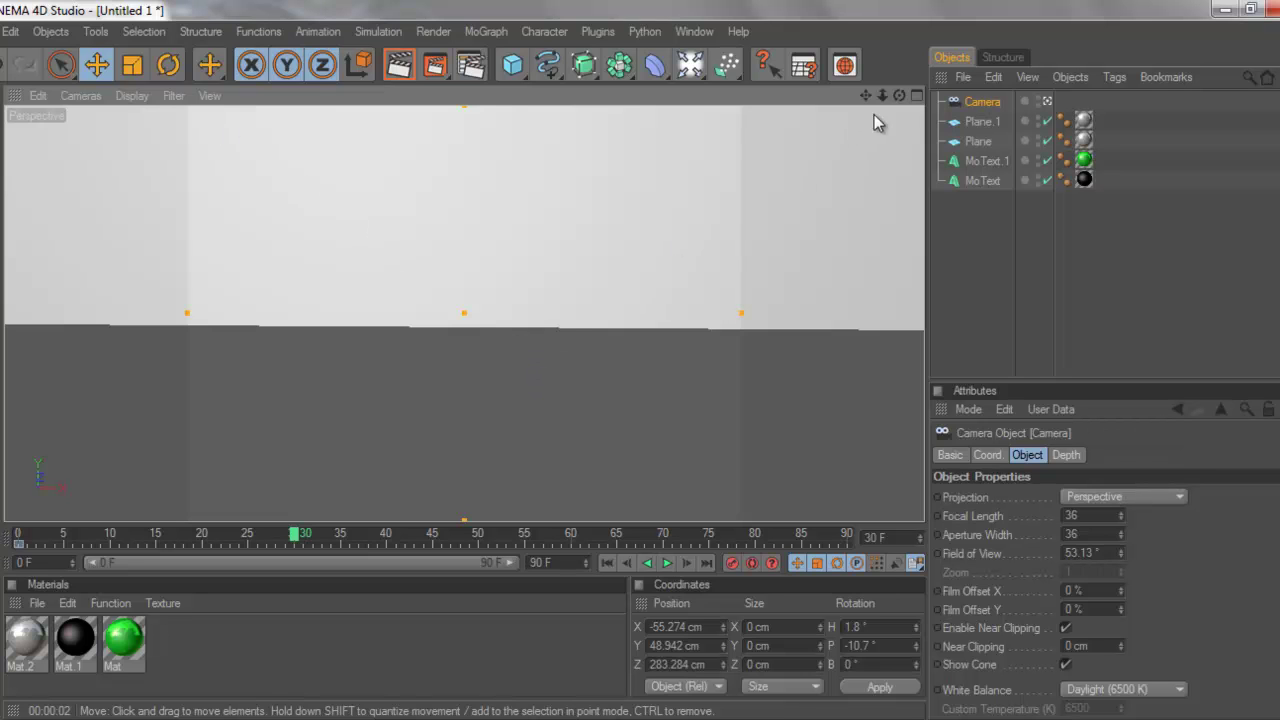
left_click_drag(882, 95, 640, 359)
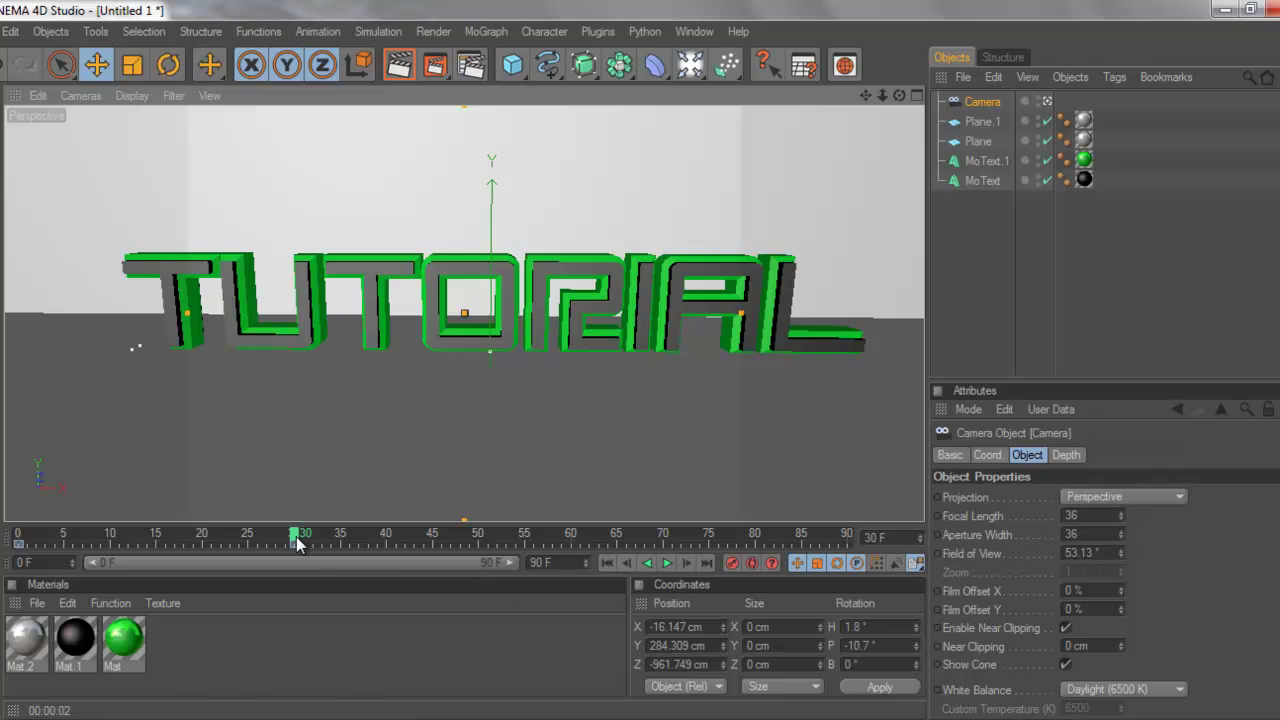
- Push the camera in and across the TUTORIAL text, recording a keyframe at frame 65
left_click_drag(297, 543, 433, 538)
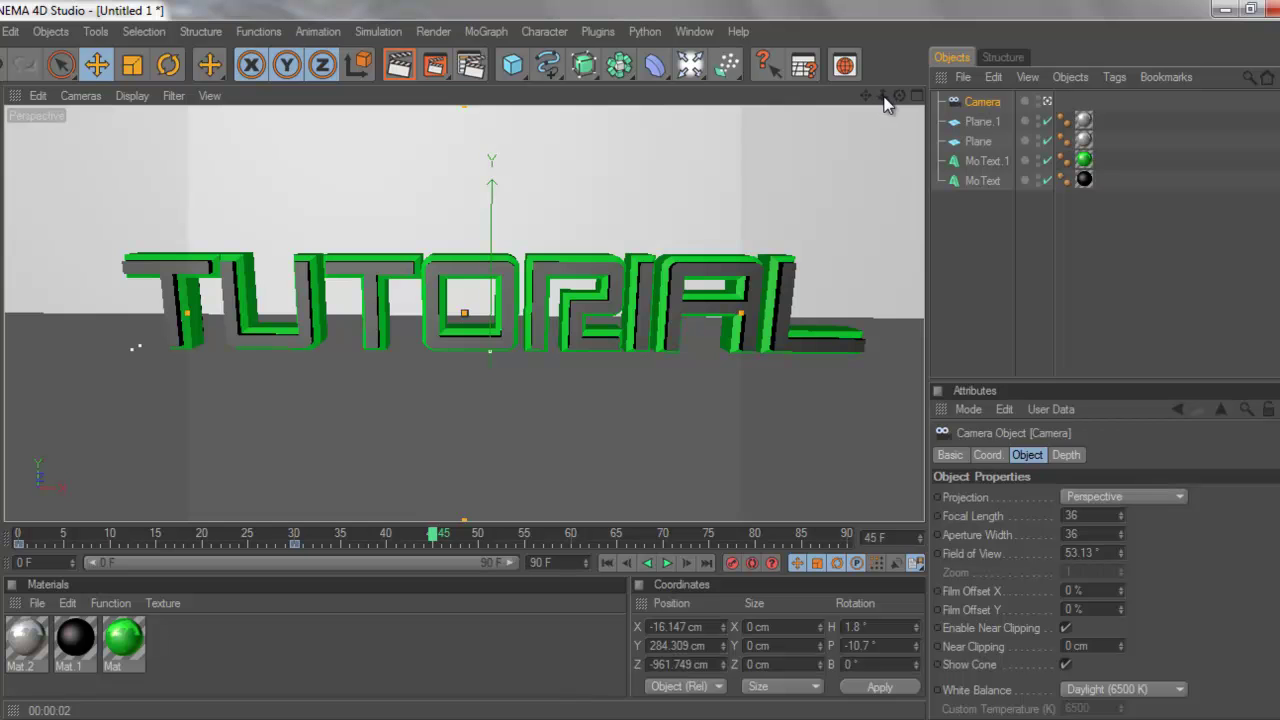
left_click_drag(885, 103, 647, 360)
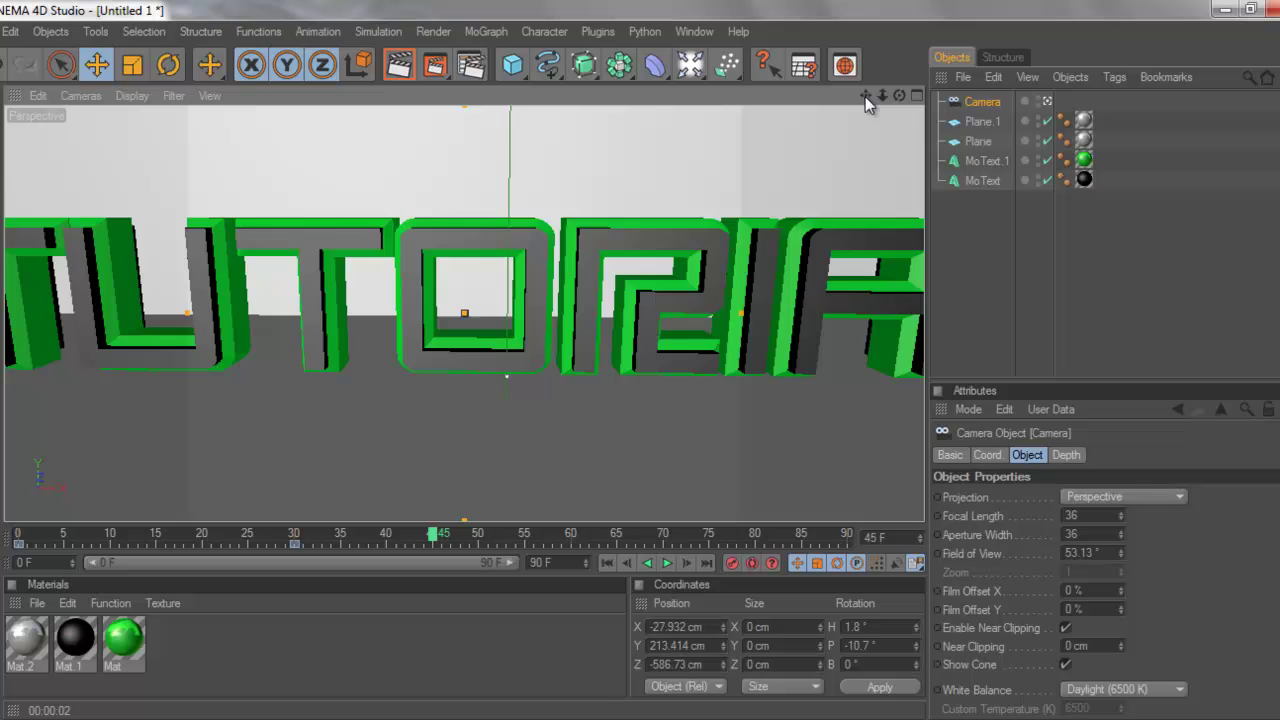
left_click_drag(865, 96, 639, 360)
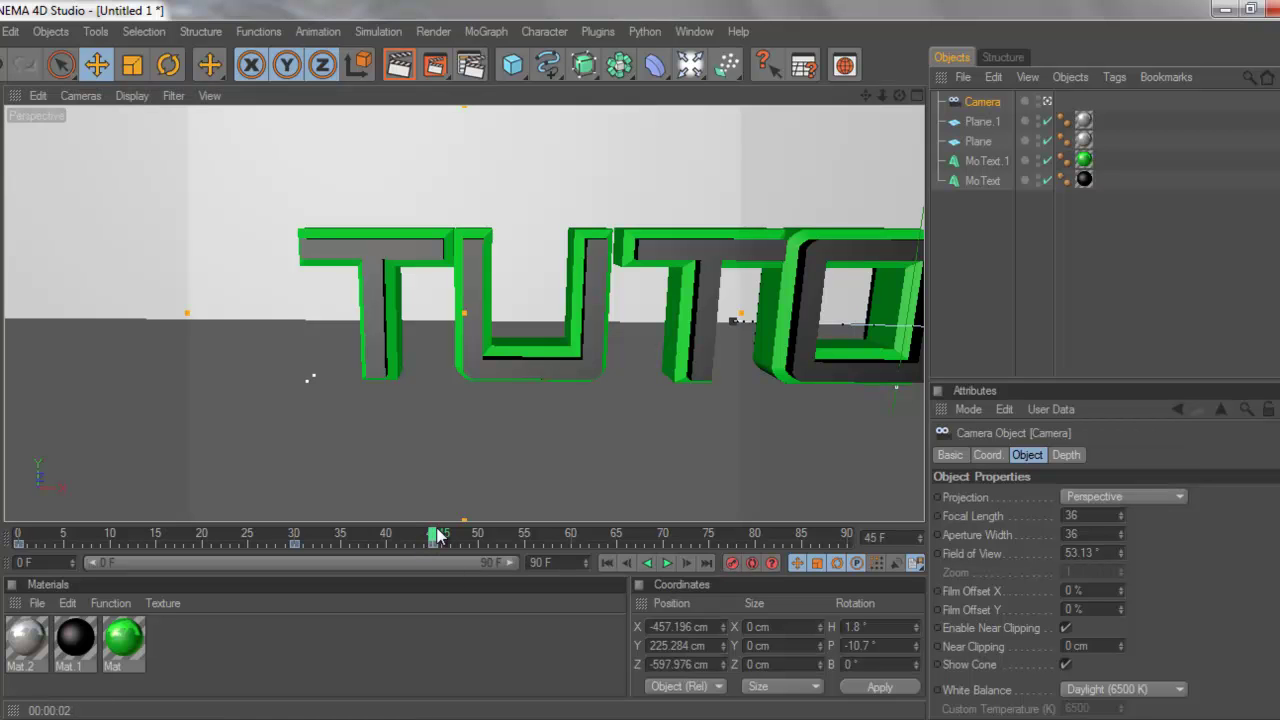
left_click_drag(437, 536, 552, 540)
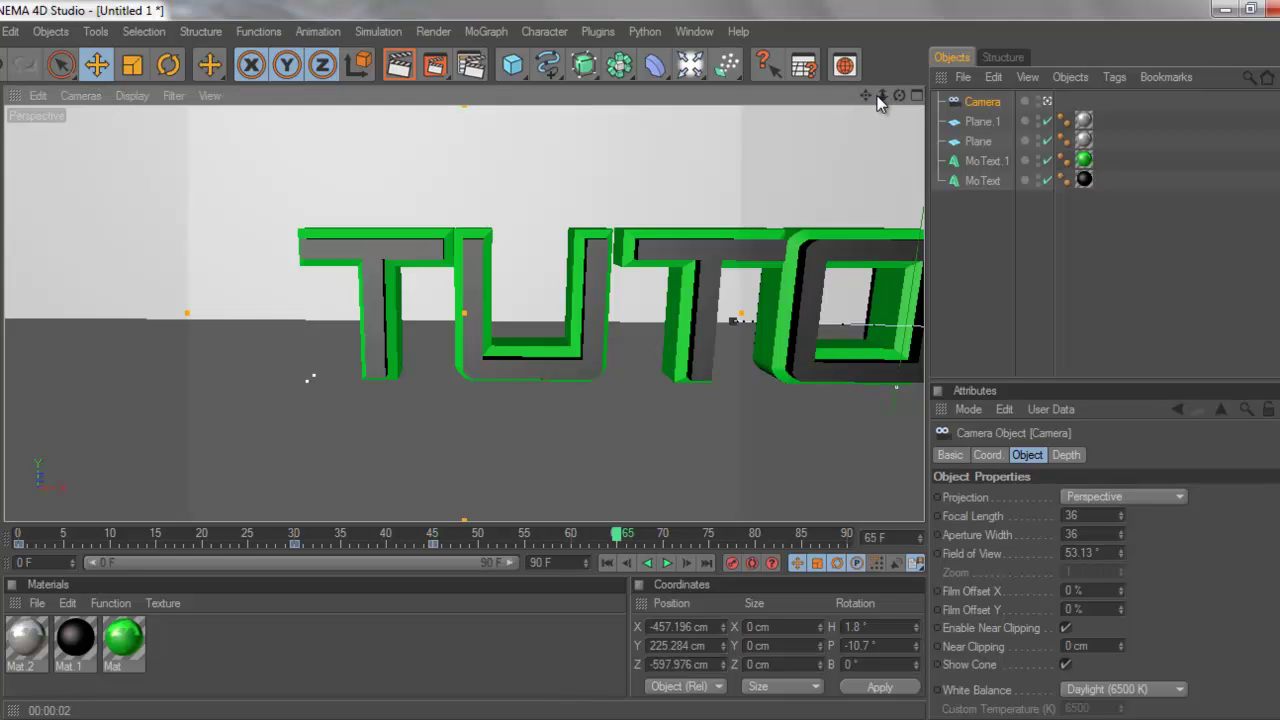
left_click_drag(866, 95, 639, 367)
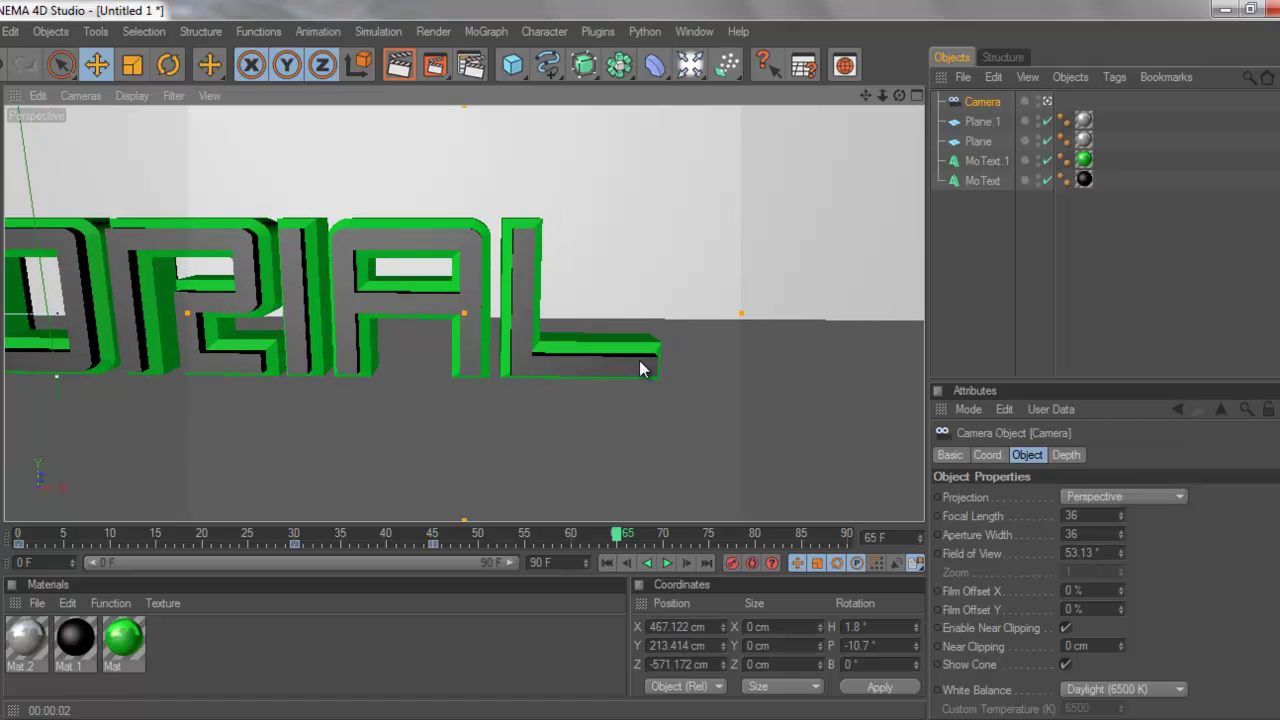
left_click(732, 563)
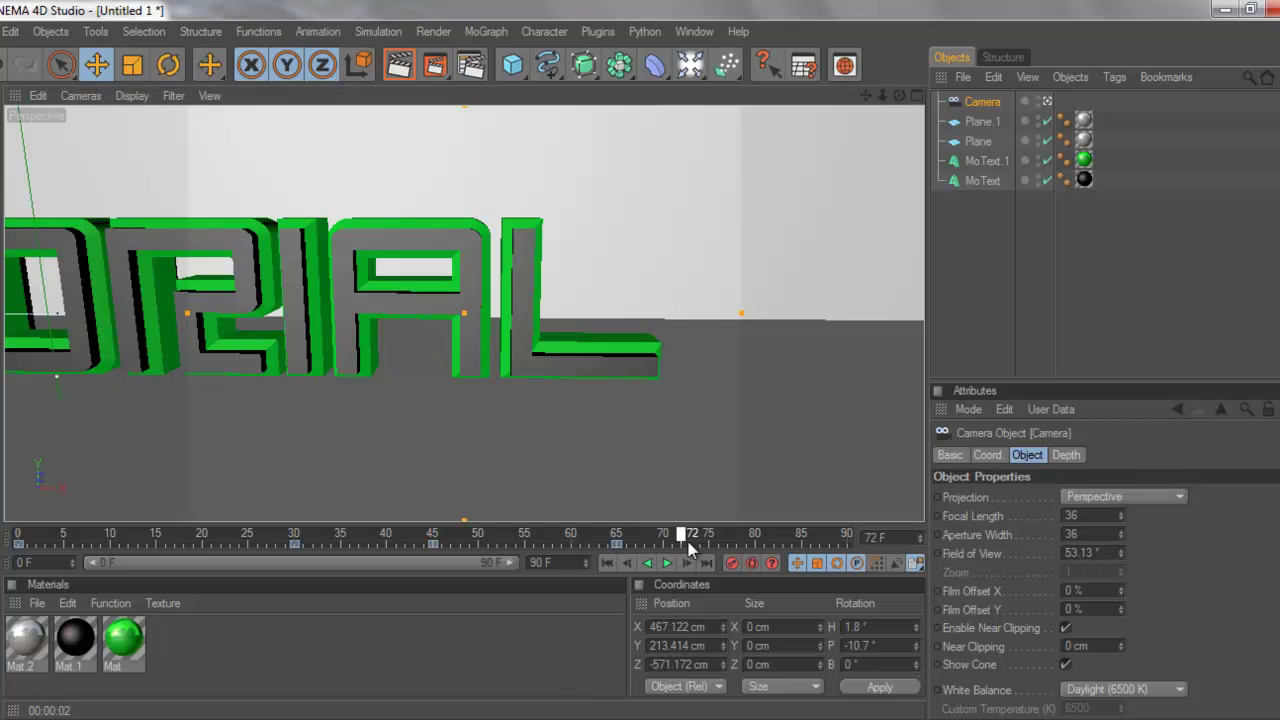
- At frame 80, frame the whole TUTORIAL text, record a keyframe, and play the animation
left_click_drag(745, 545, 751, 545)
left_click_drag(882, 95, 597, 381)
left_click_drag(865, 97, 640, 360)
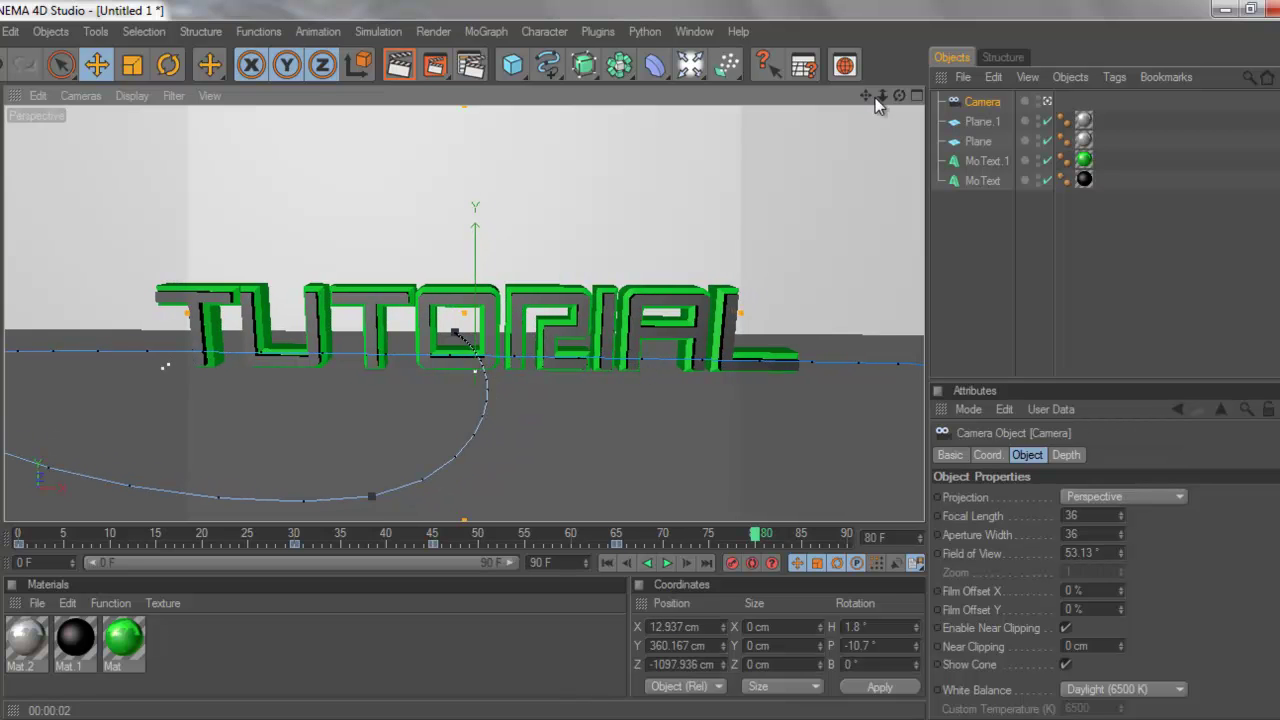
left_click_drag(882, 95, 639, 360)
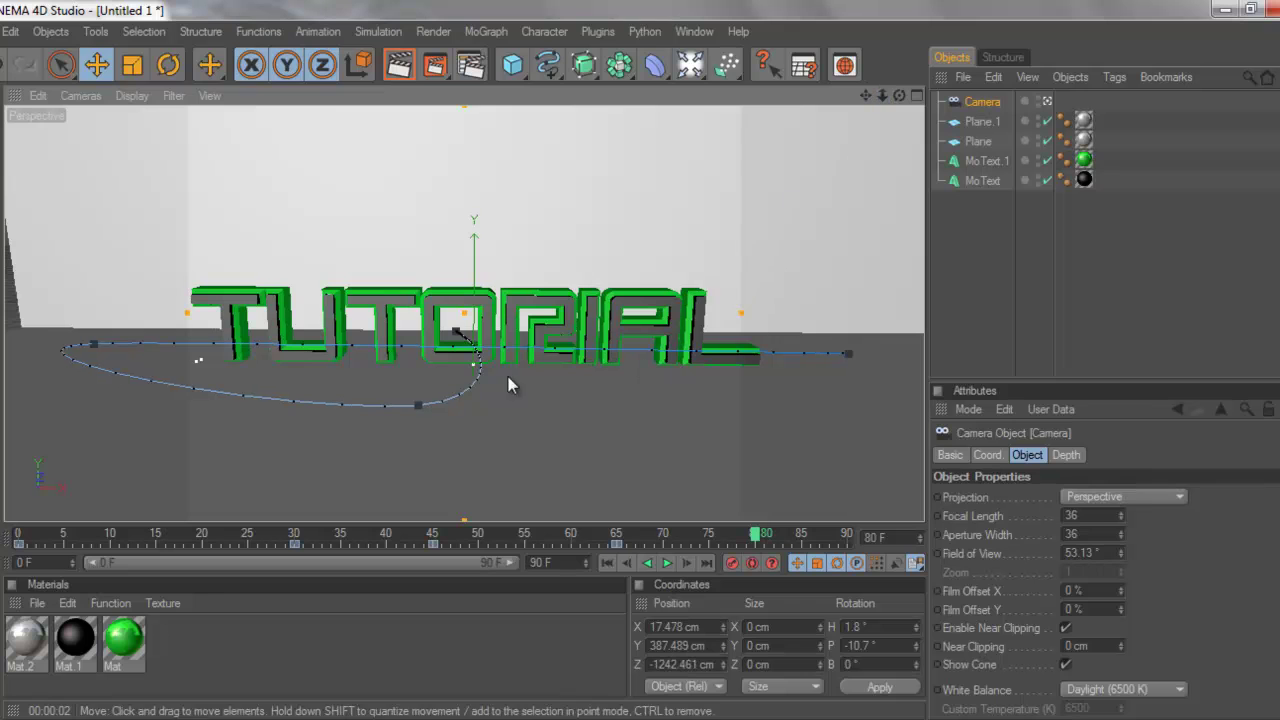
left_click(733, 563)
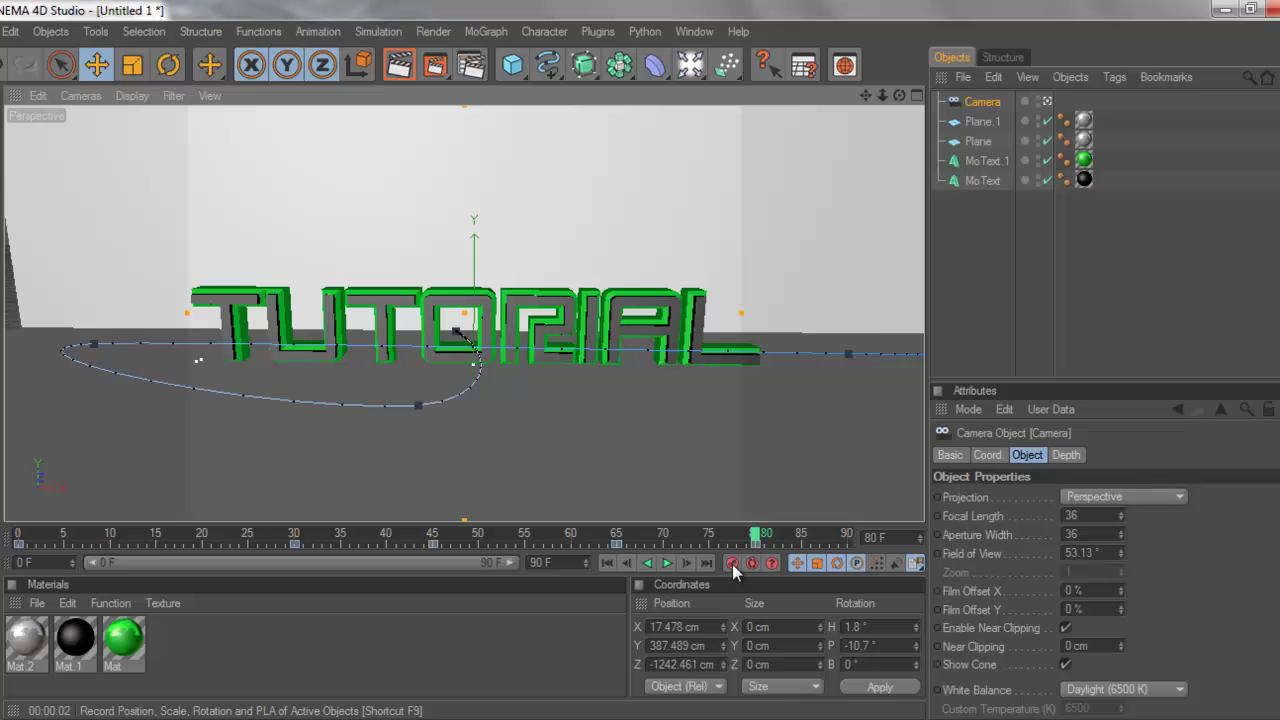
left_click(668, 563)
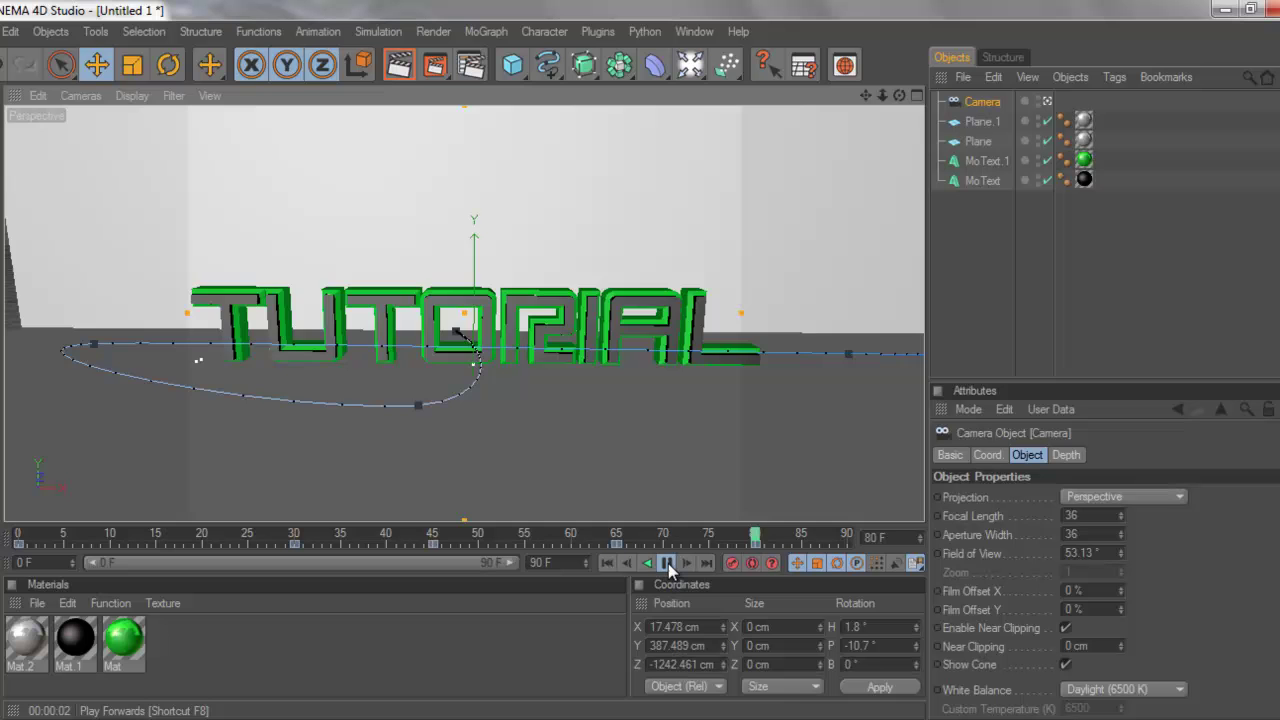
- Stop playback and enter 30 in the timeline's end-frame field
left_click(667, 565)
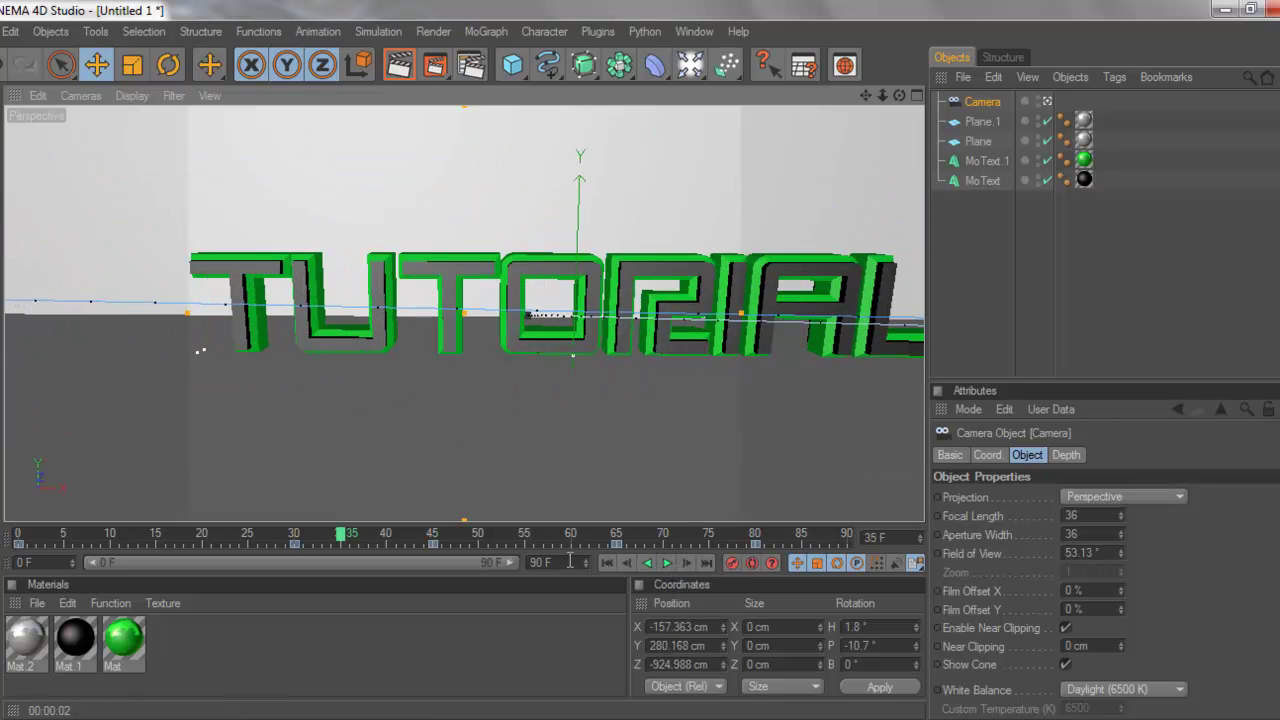
type("30")
key("Return")
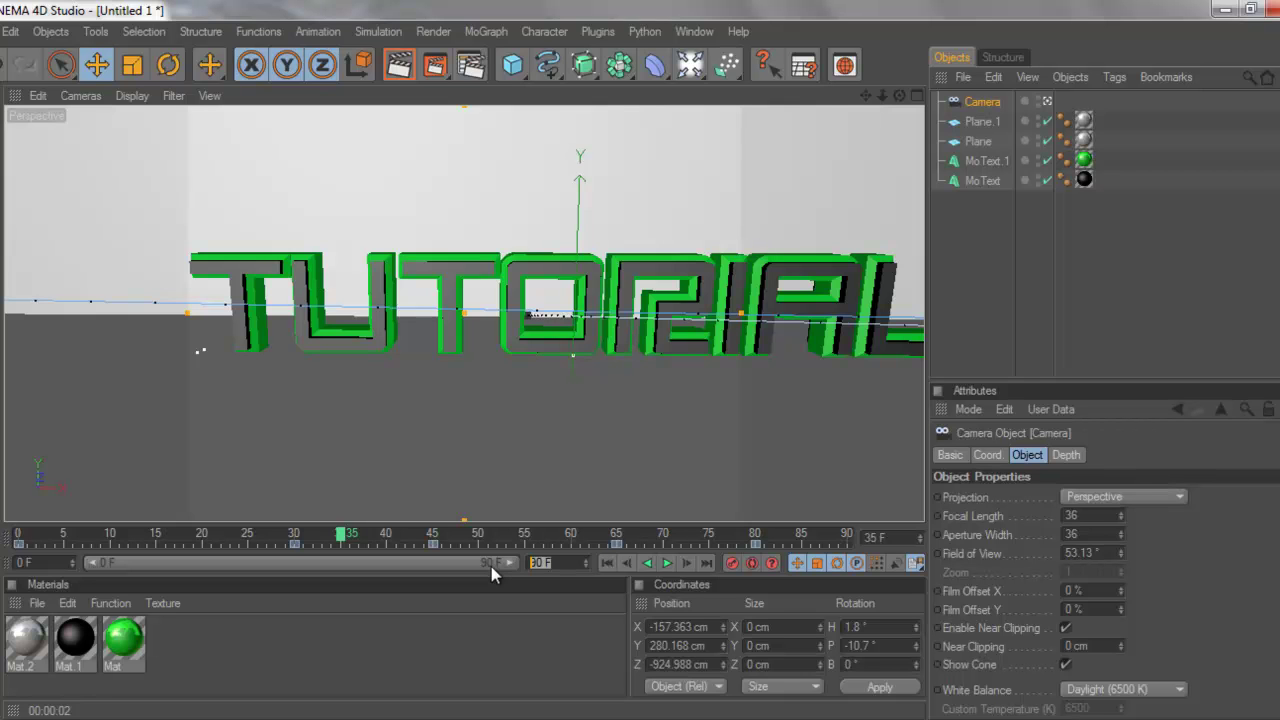
- Set the animation length to 120 frames and move the last camera key to frame 120
type("120")
key("Return")
left_click_drag(410, 565, 538, 565)
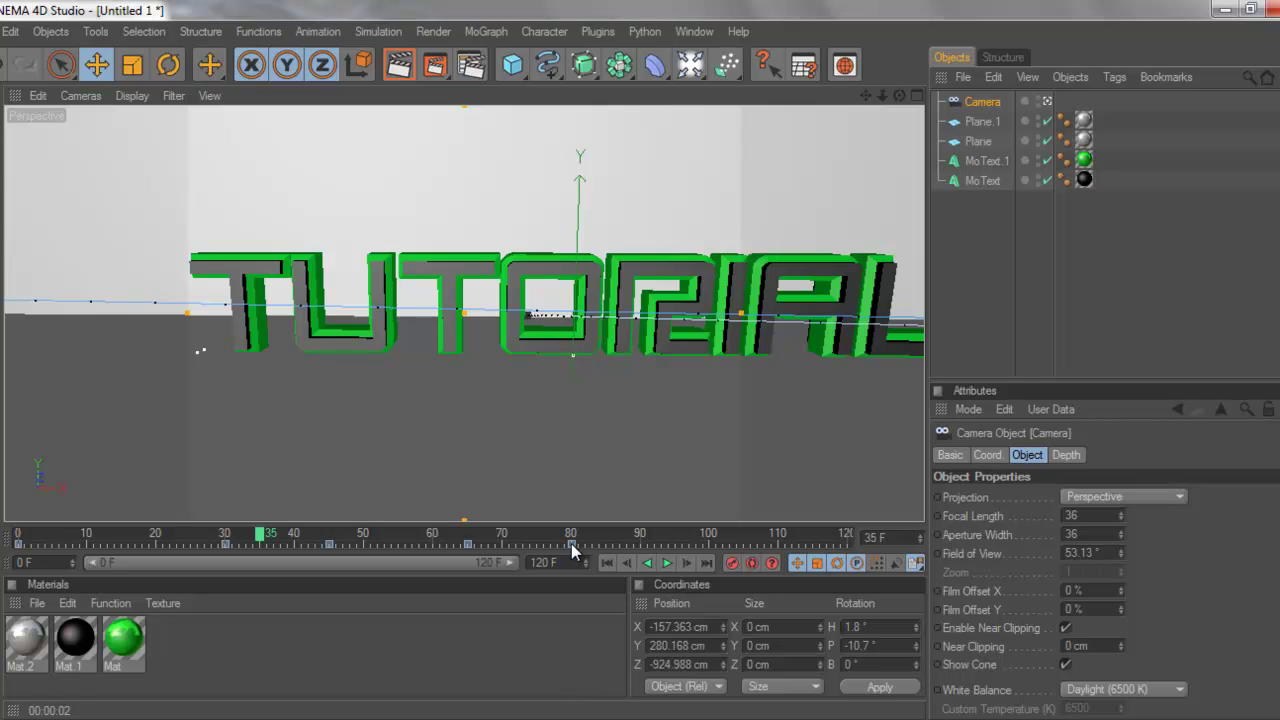
left_click_drag(572, 546, 888, 556)
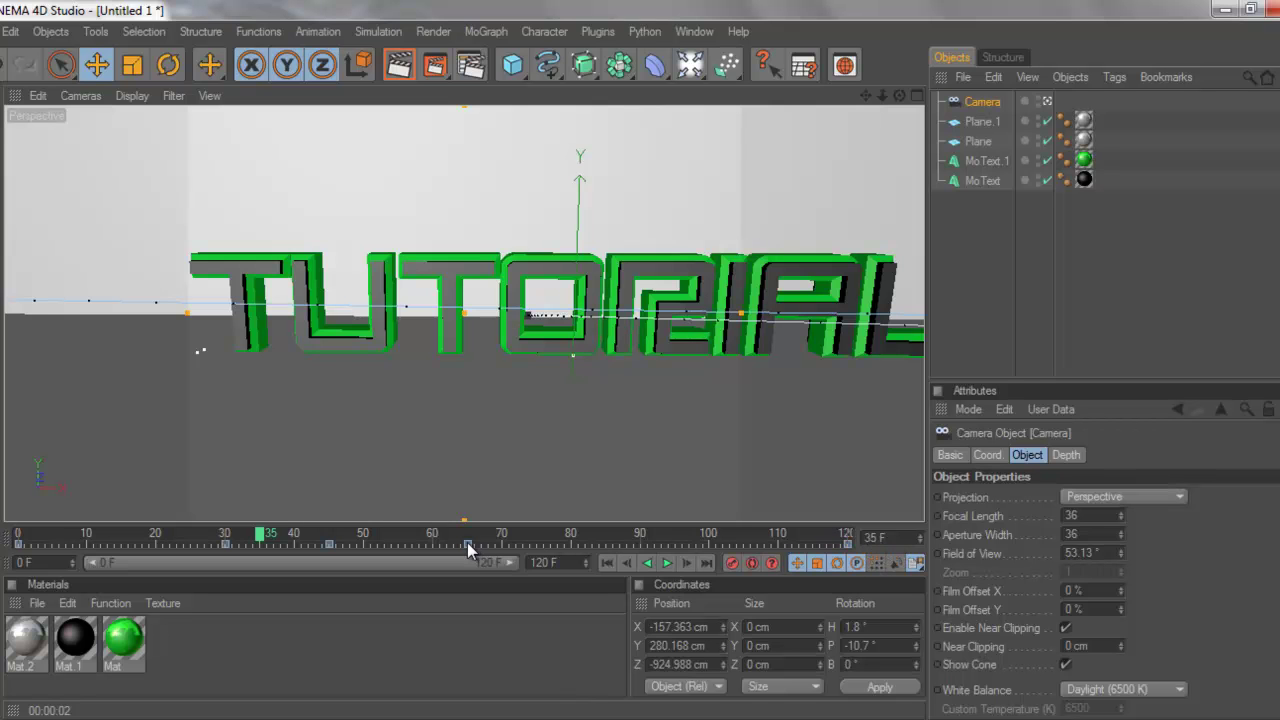
- Shift the other camera keys to frames 88, 69 and 37, then return the playhead to the start
left_click_drag(468, 543, 690, 567)
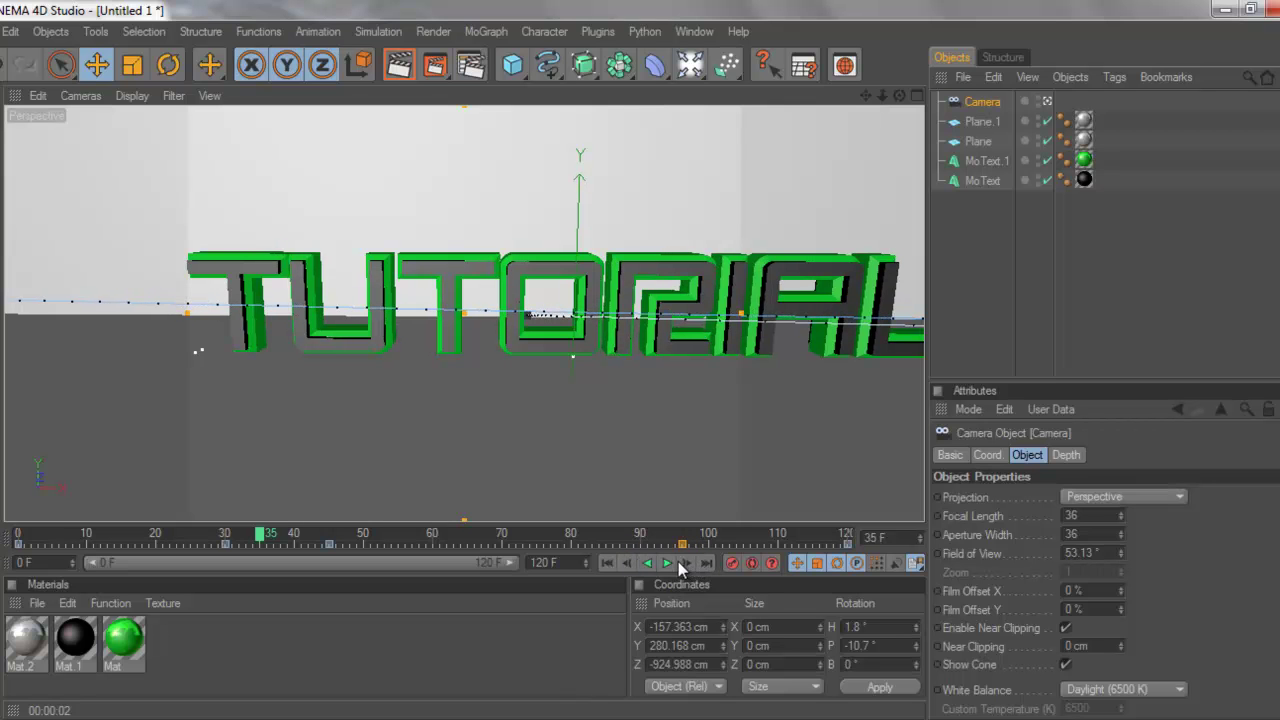
left_click(363, 537)
left_click_drag(333, 555, 503, 560)
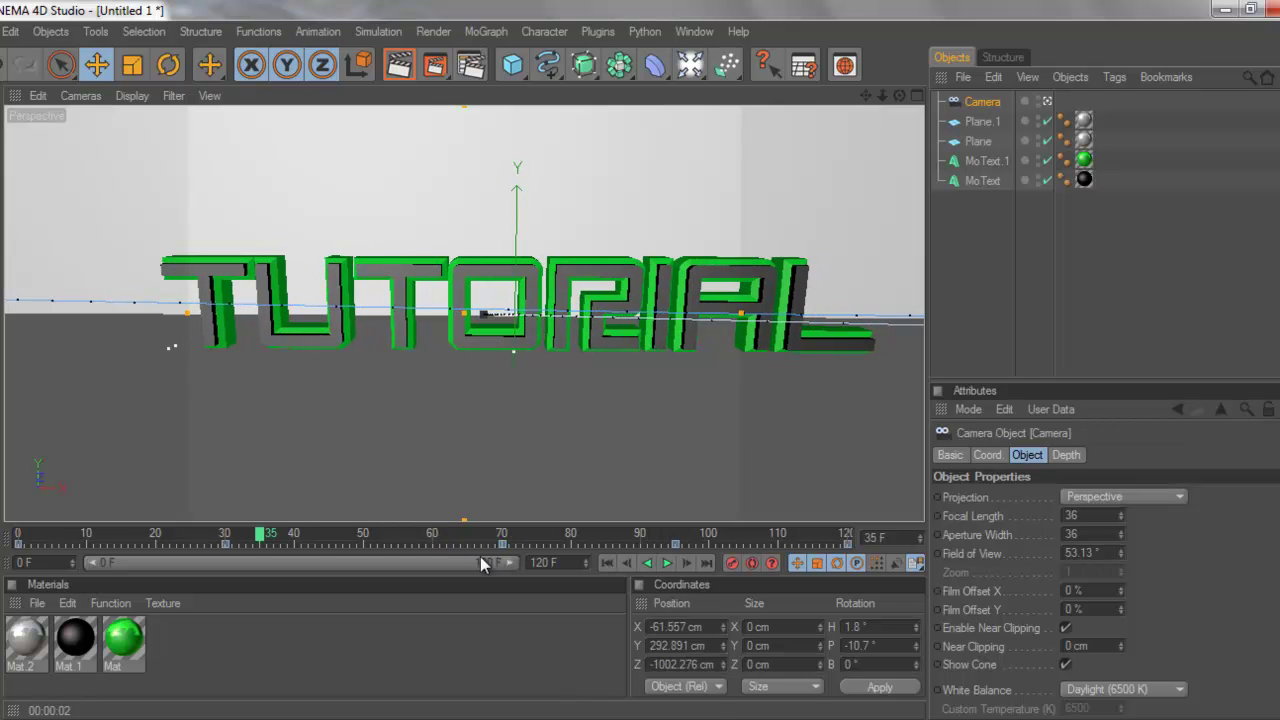
left_click(258, 540)
left_click_drag(228, 545, 297, 548)
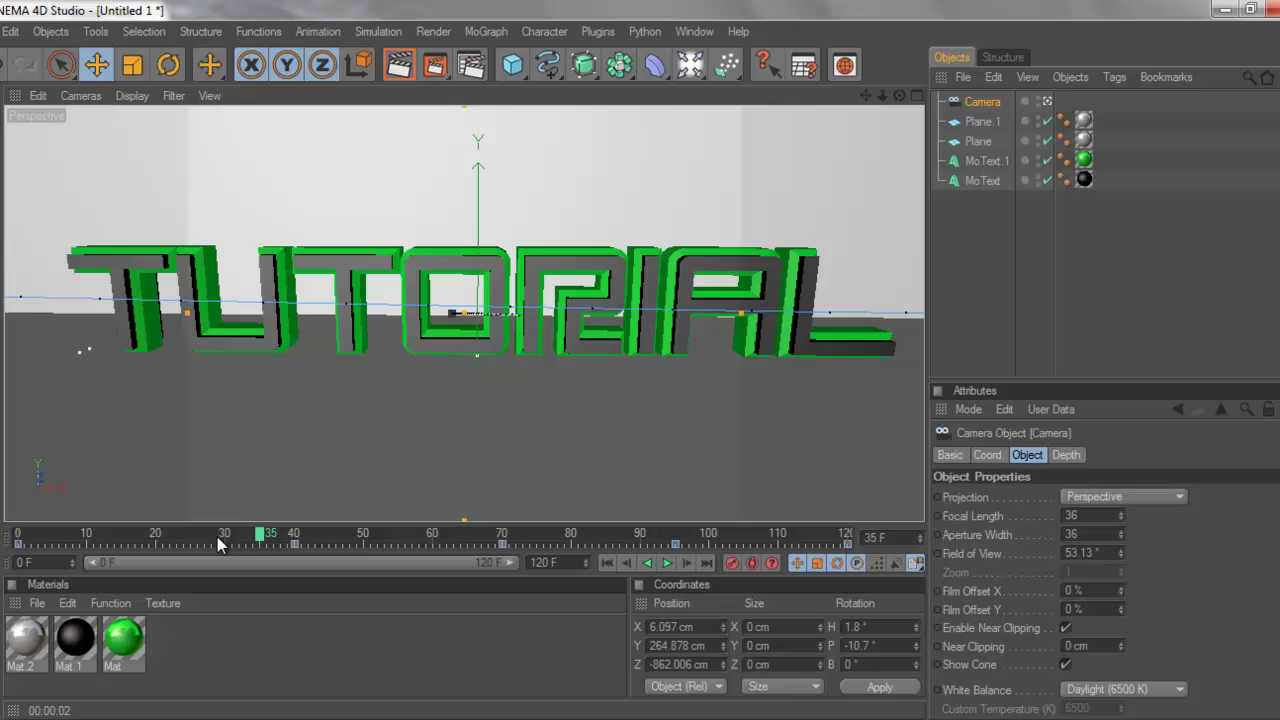
left_click_drag(261, 538, 20, 537)
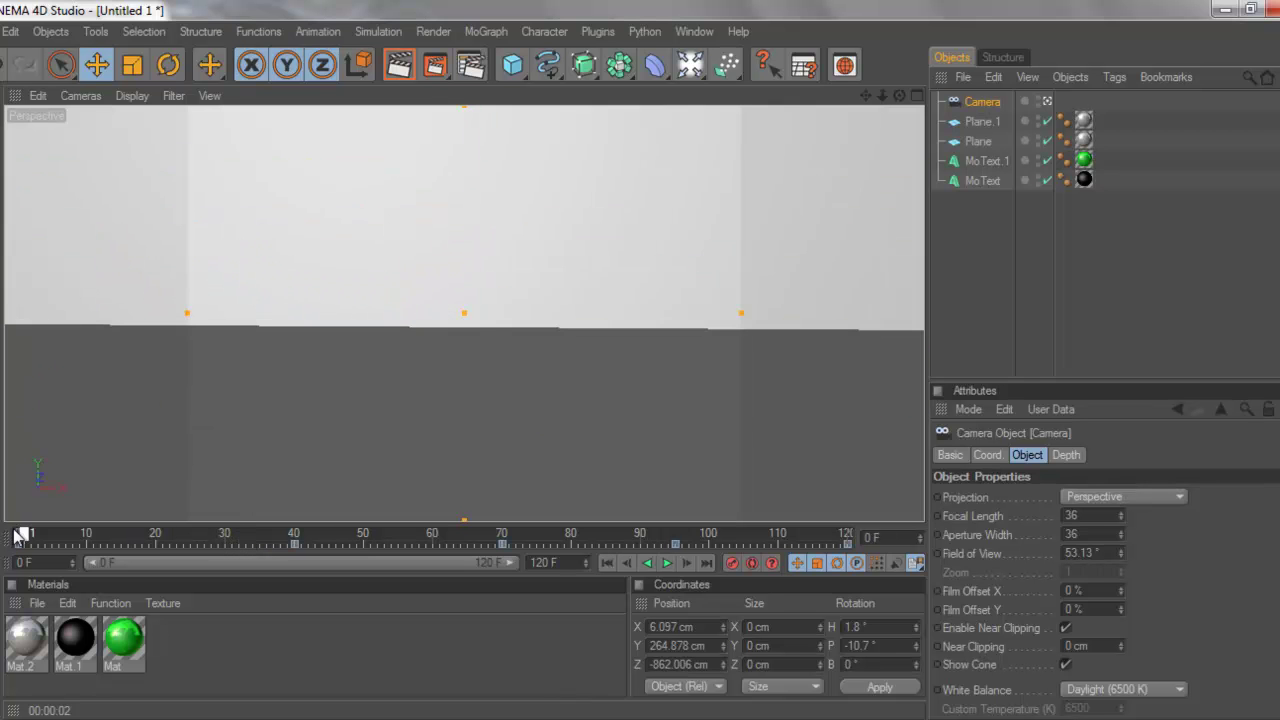
- Play the camera move around the TUTORIAL text and pause it at frame 117
left_click(667, 563)
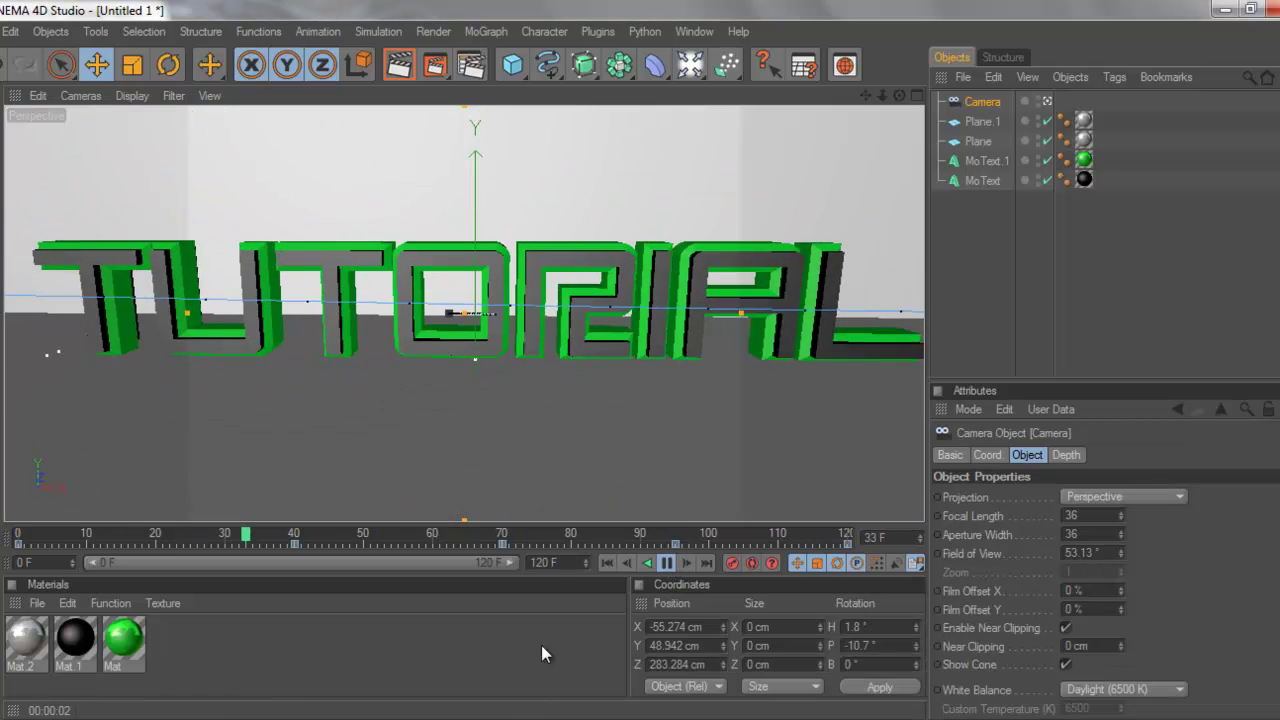
left_click(666, 564)
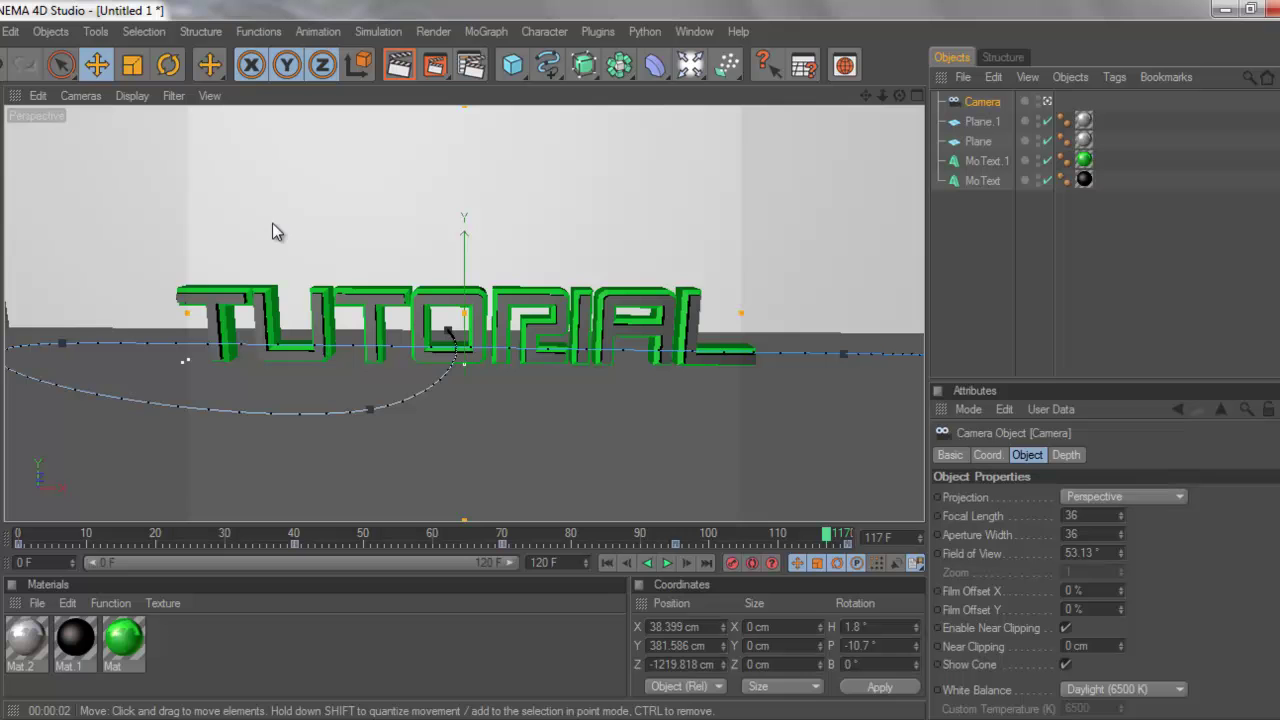
- In Render Settings Output, set the image size to 1280 x 720 pixels
left_click(1, 31)
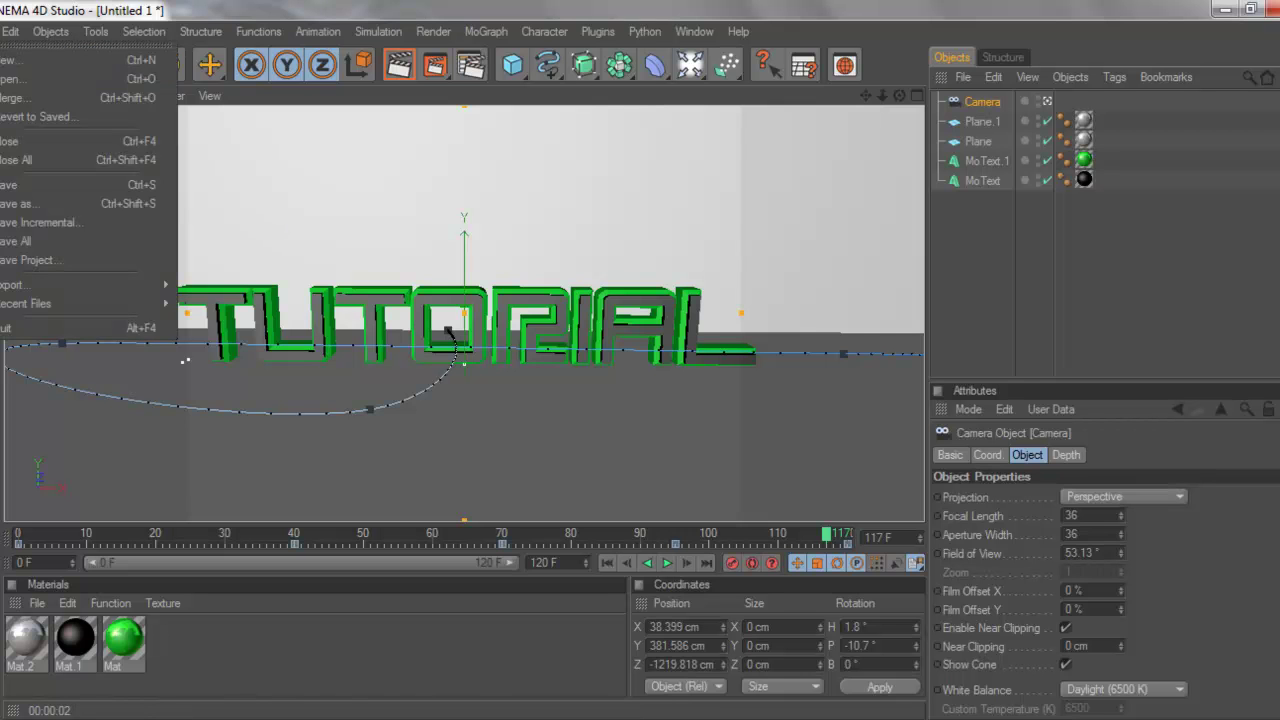
mouse_move(63, 286)
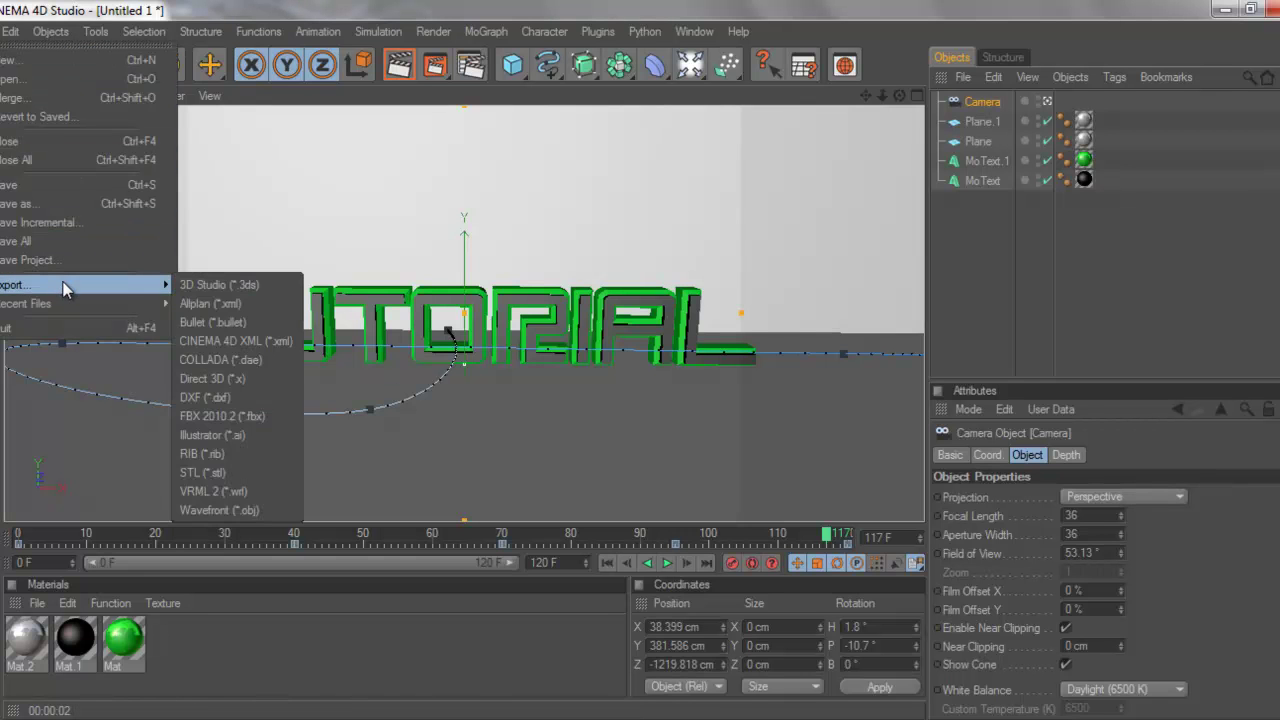
key("Escape")
left_click(1, 31)
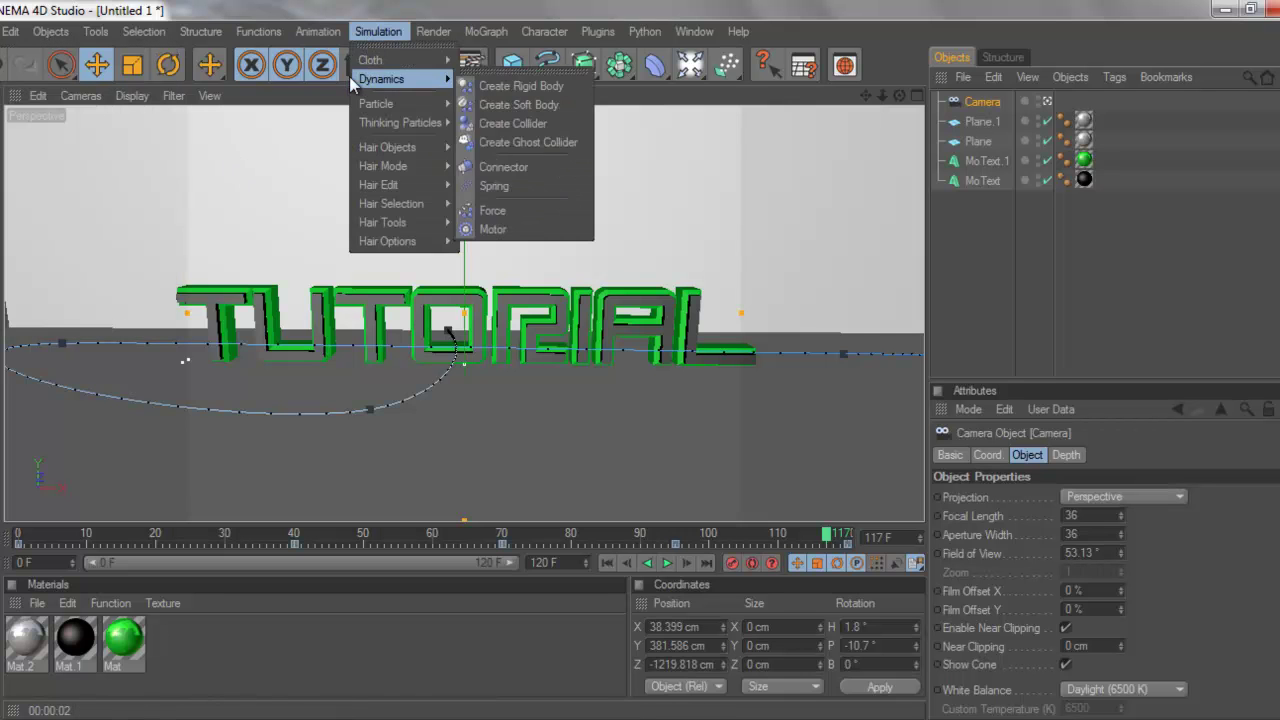
left_click(289, 86)
left_click(471, 66)
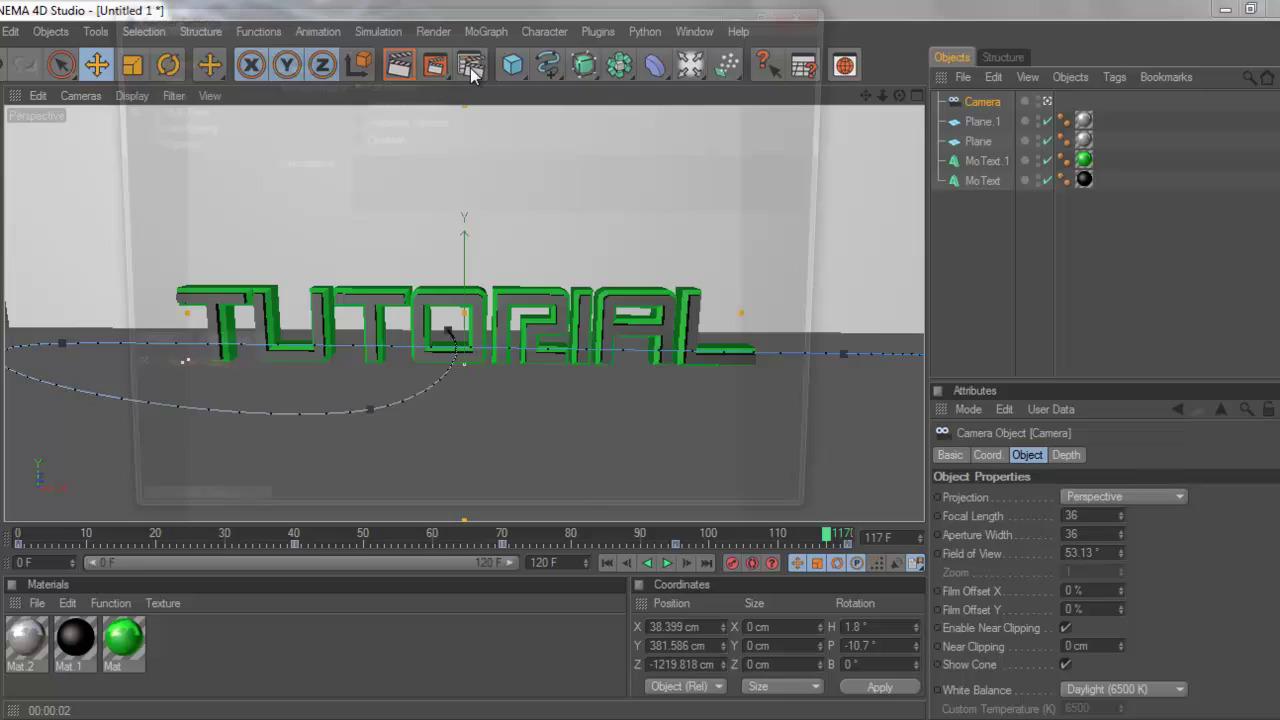
left_click(159, 79)
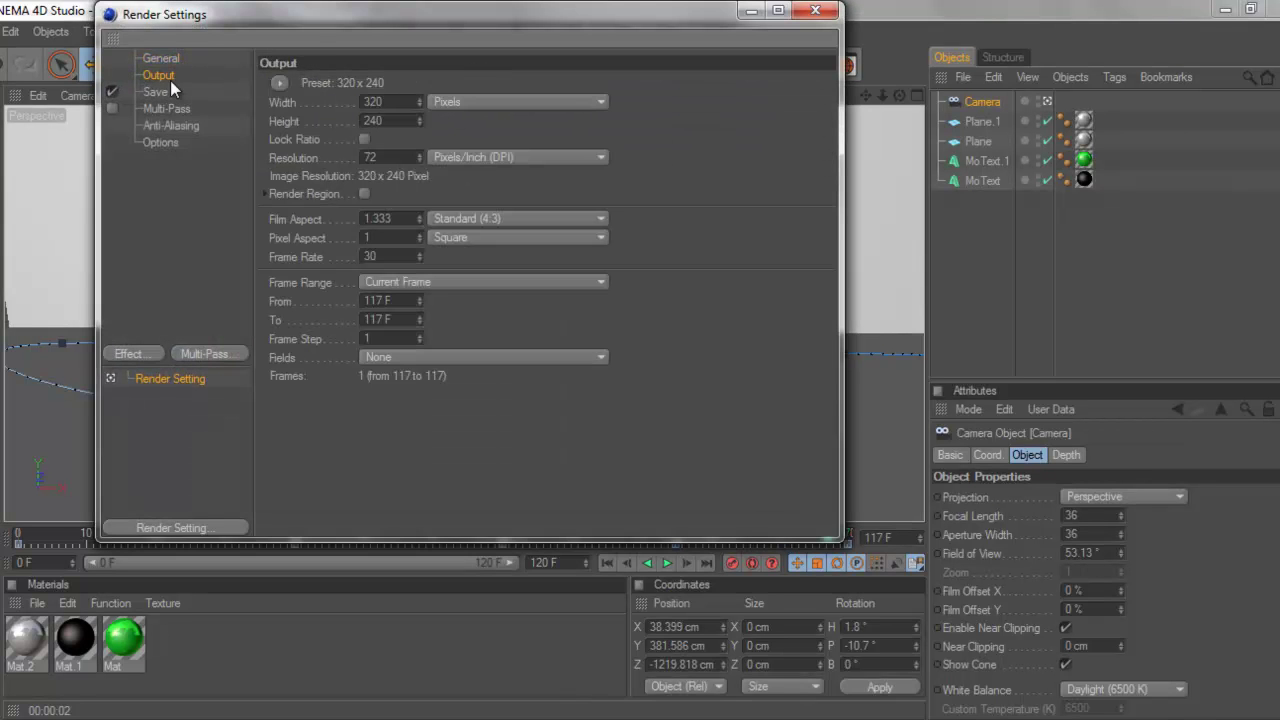
left_click(441, 101)
left_click(444, 101)
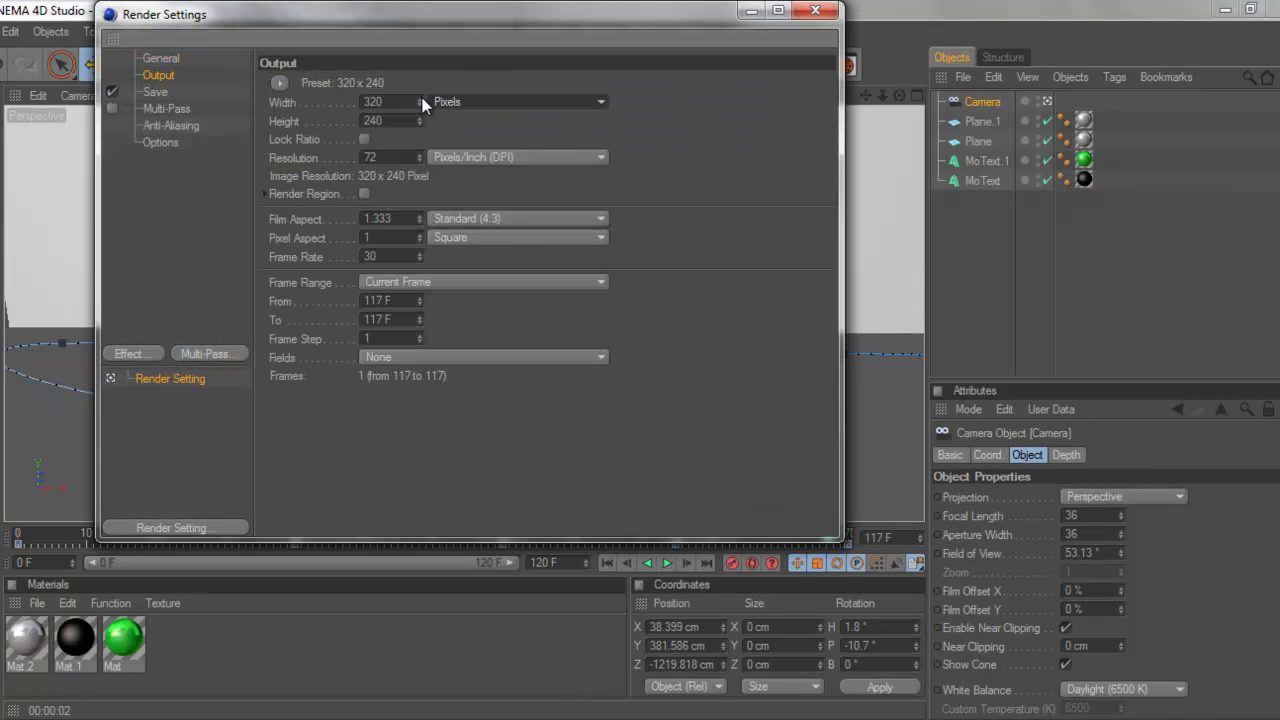
double_click(372, 102)
type("1280")
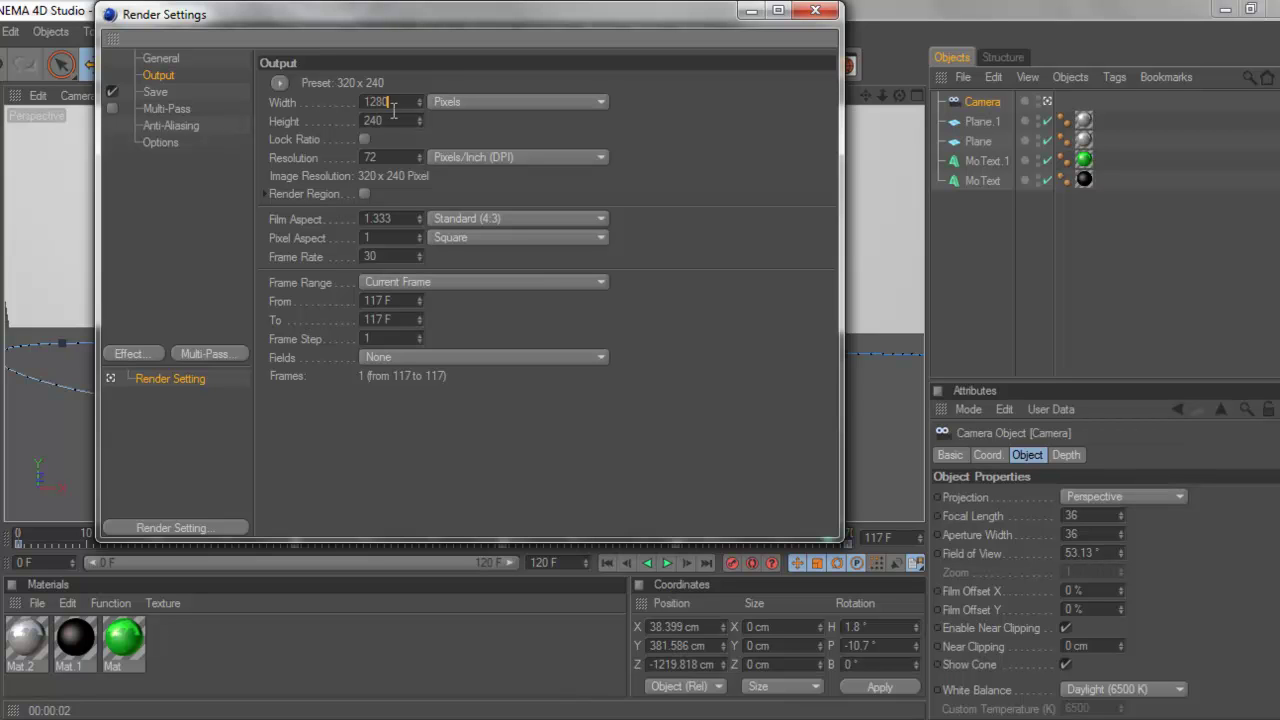
key("Tab")
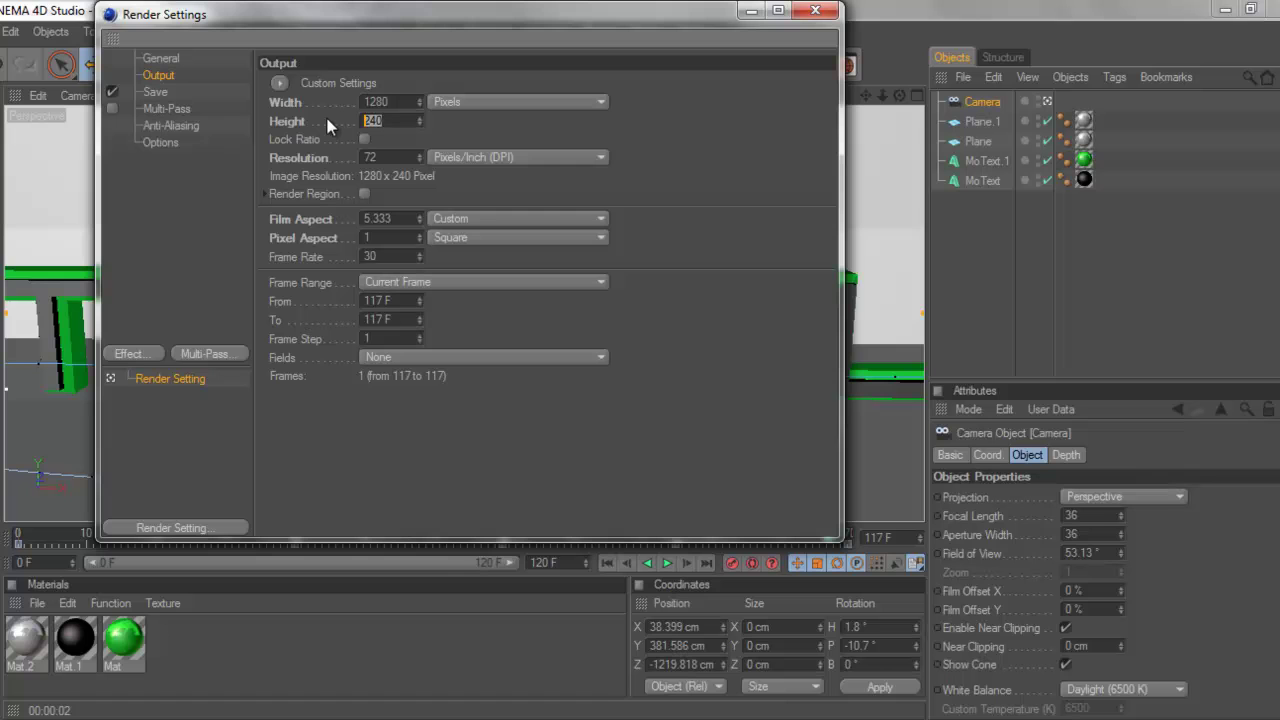
type("720")
key("Return")
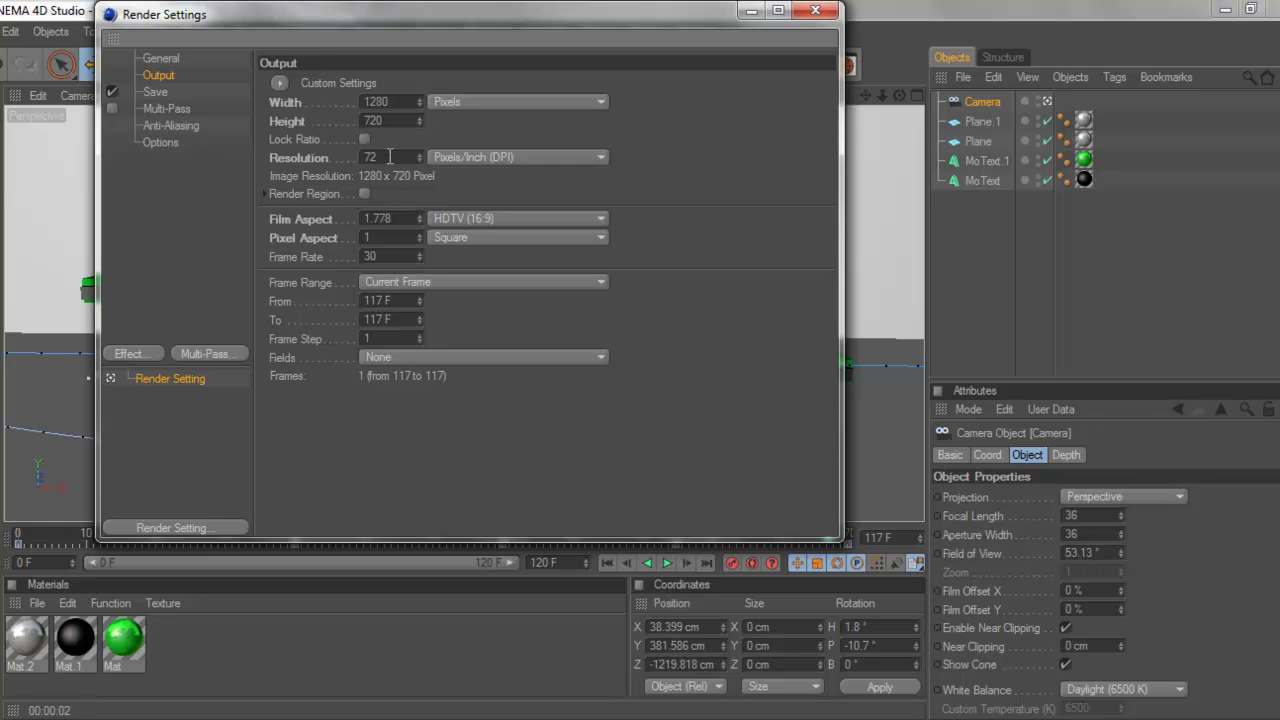
- Set the resolution to 100 DPI and the frame range to All Frames (0–120)
left_click_drag(388, 156, 357, 160)
type("100")
left_click(400, 283)
left_click(412, 338)
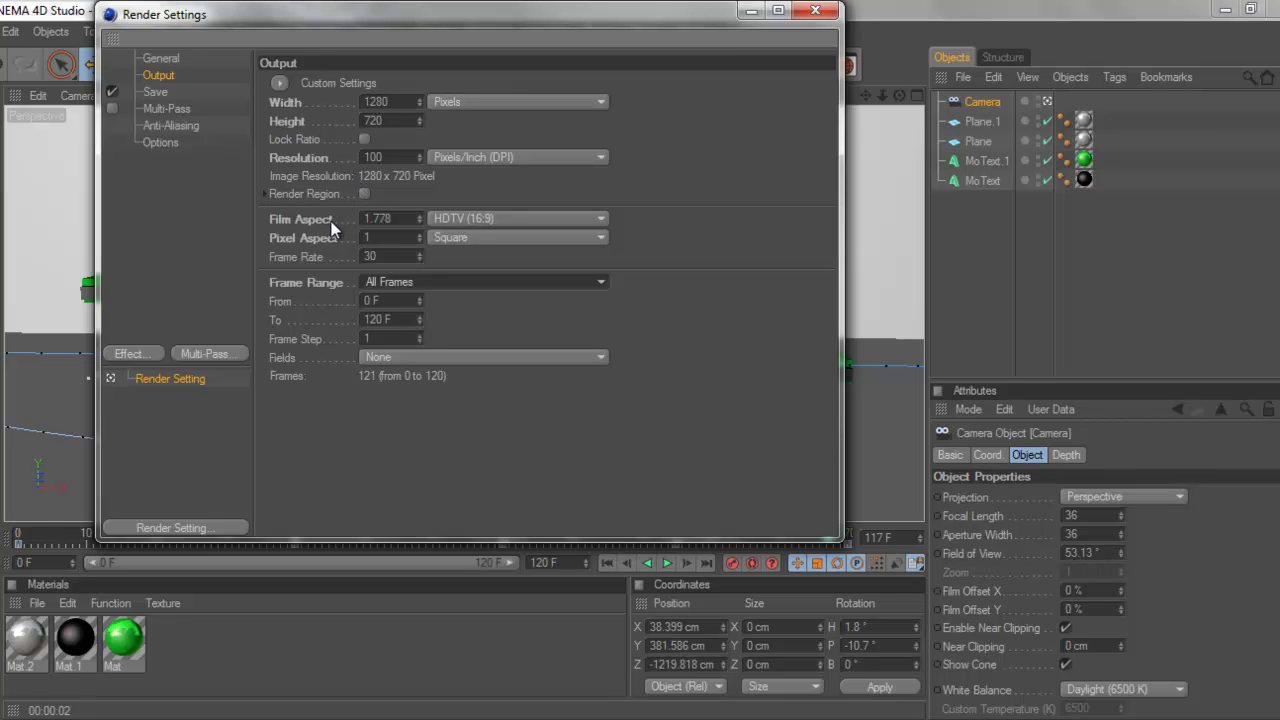
- Set the render save format to QuickTime Movie
left_click(156, 60)
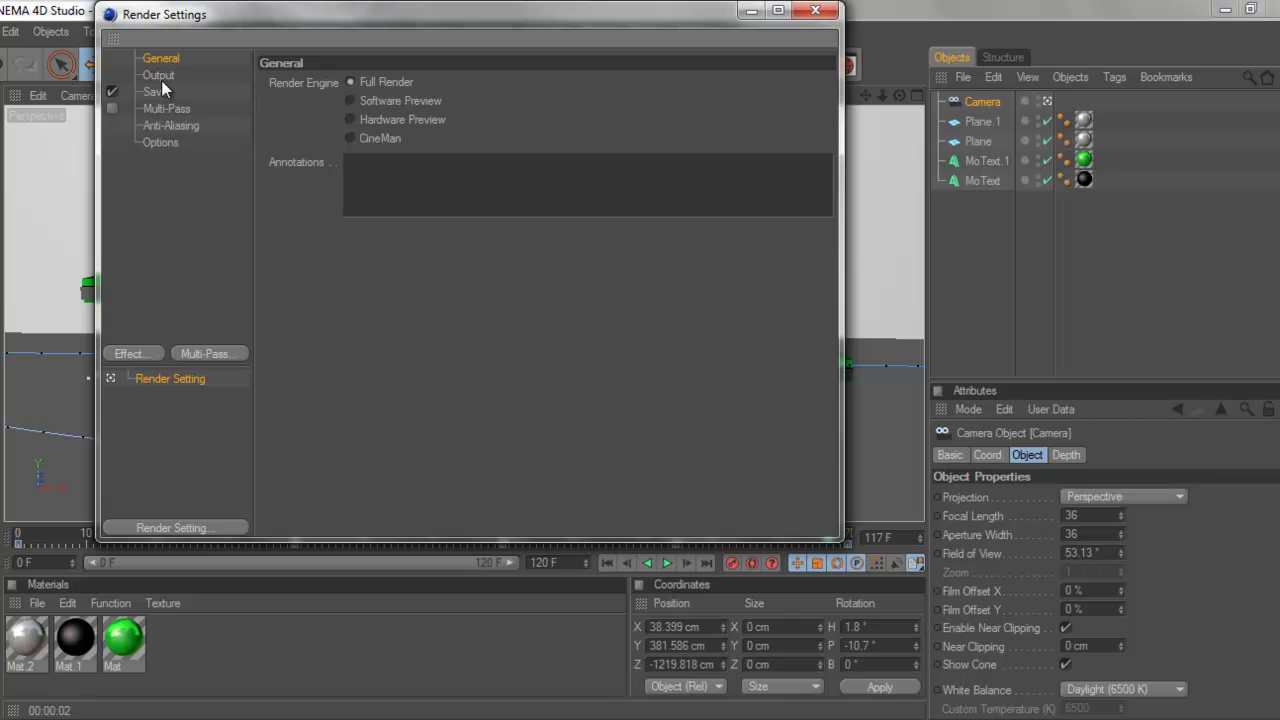
left_click(156, 91)
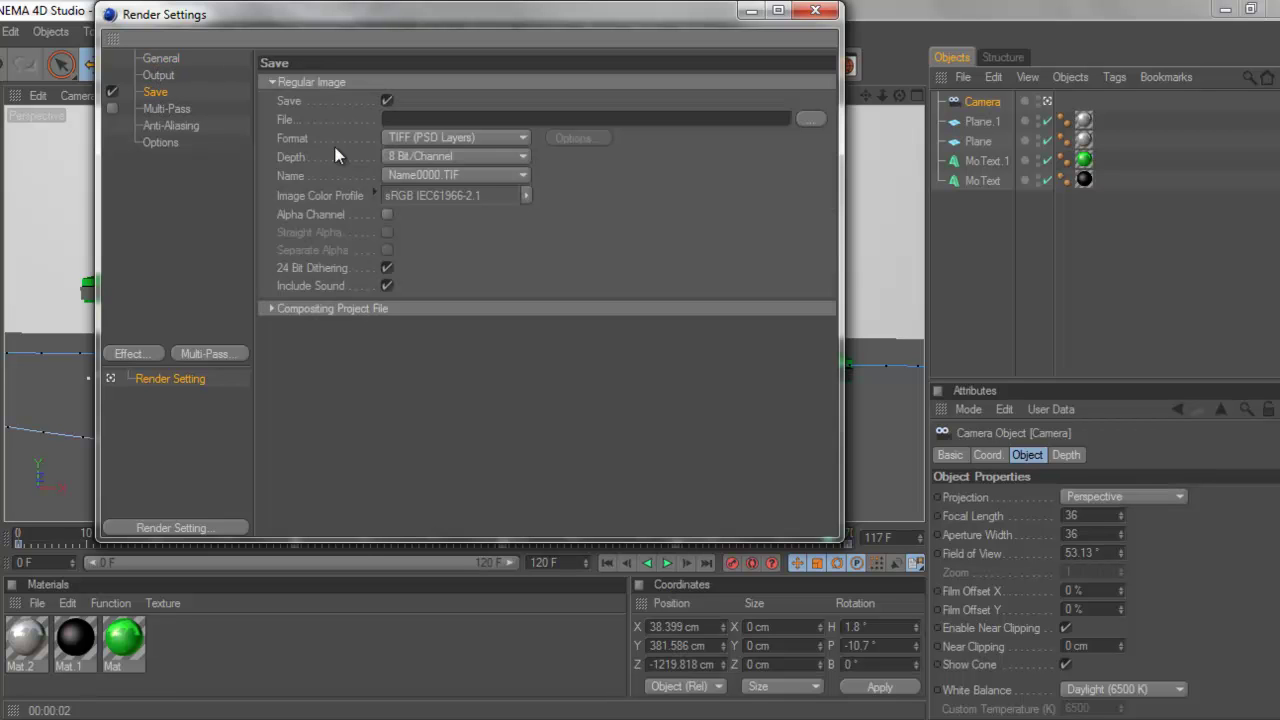
left_click(398, 141)
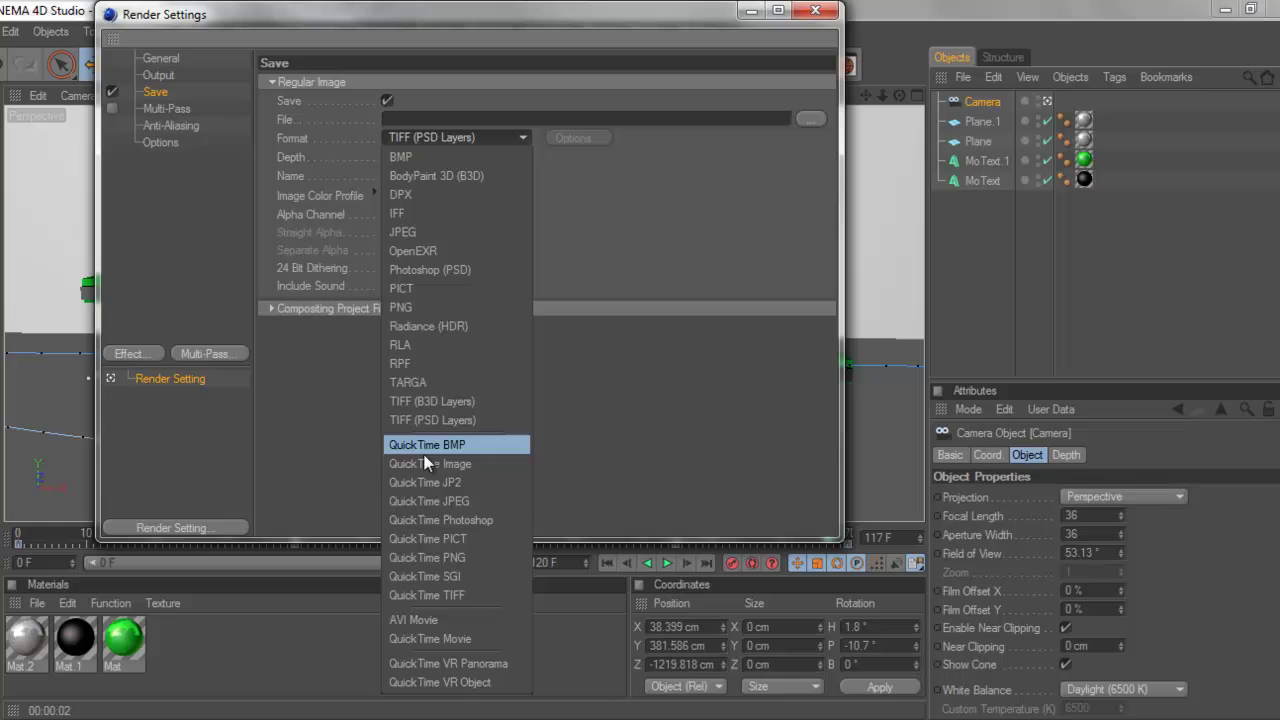
left_click(444, 639)
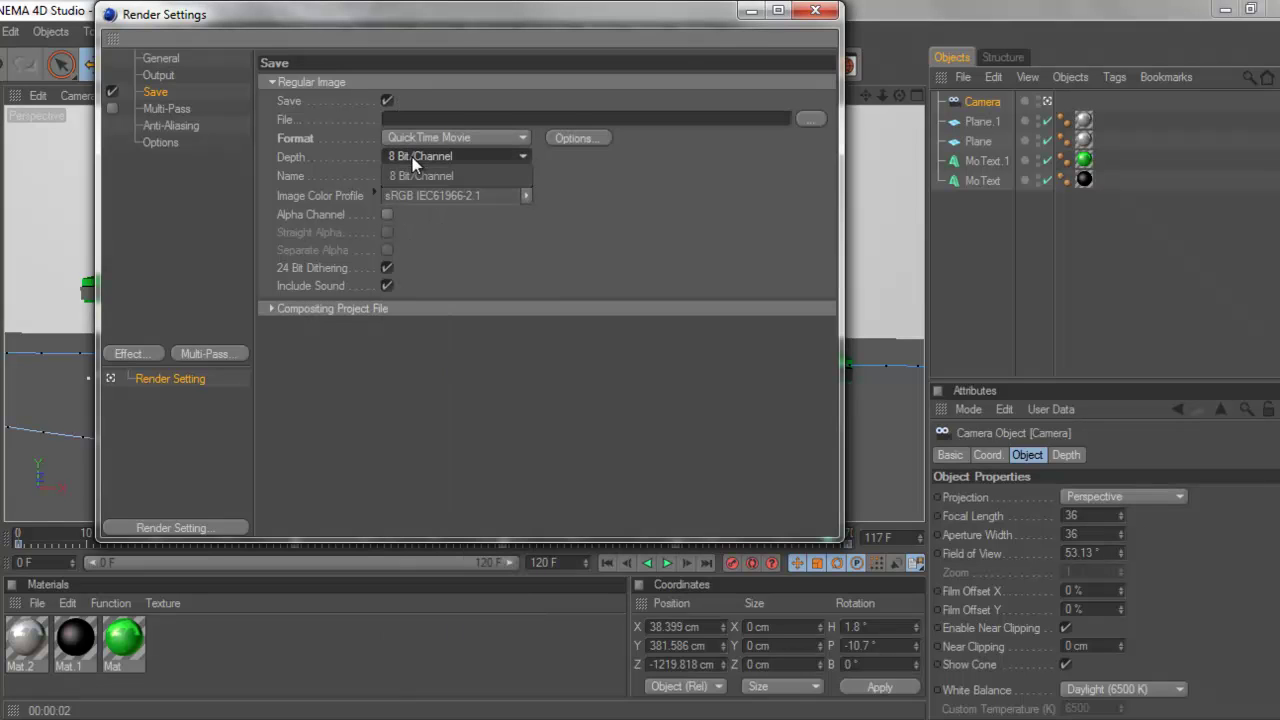
- Keep the Name0000.TIF naming pattern and browse for the output file location
left_click(418, 175)
left_click(418, 180)
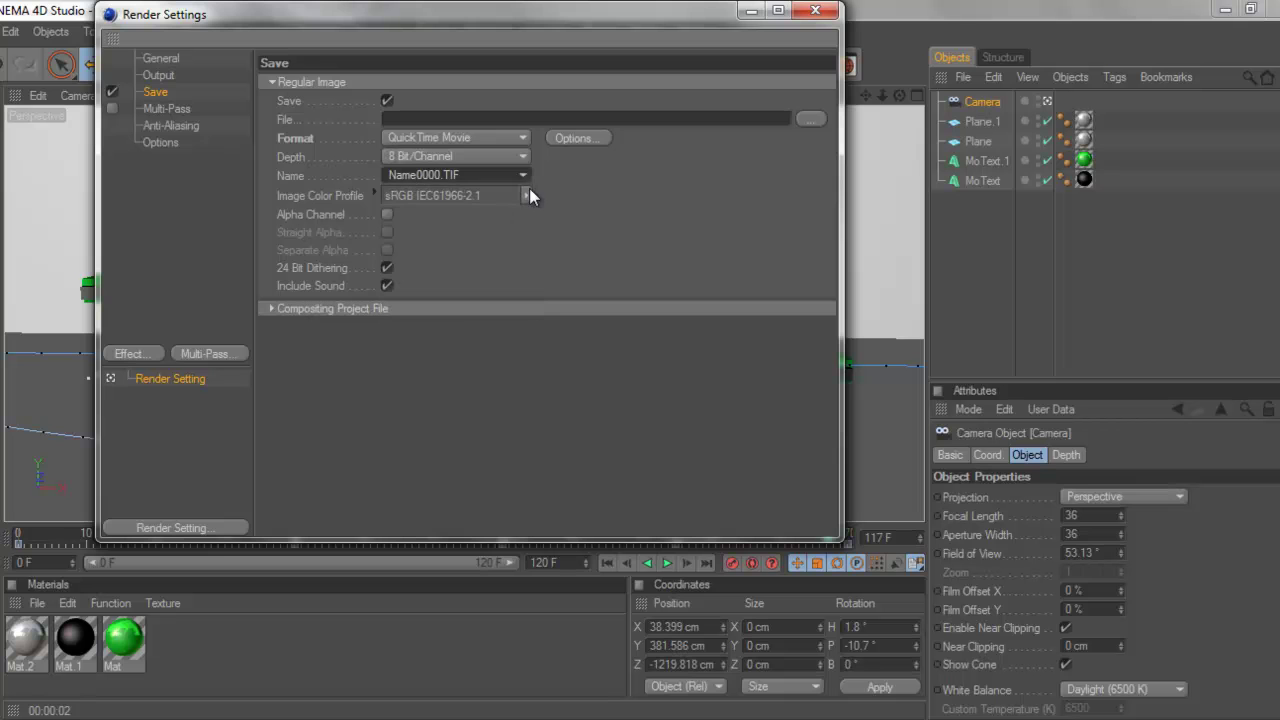
left_click(438, 120)
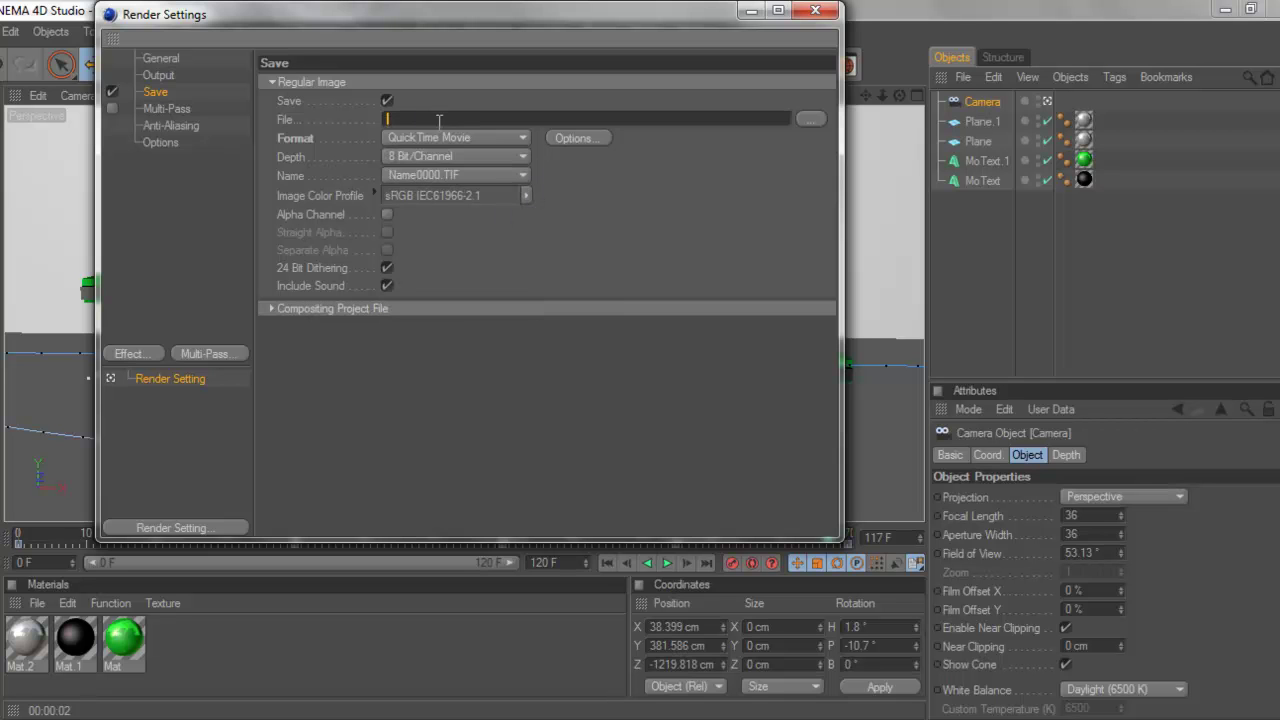
left_click(810, 120)
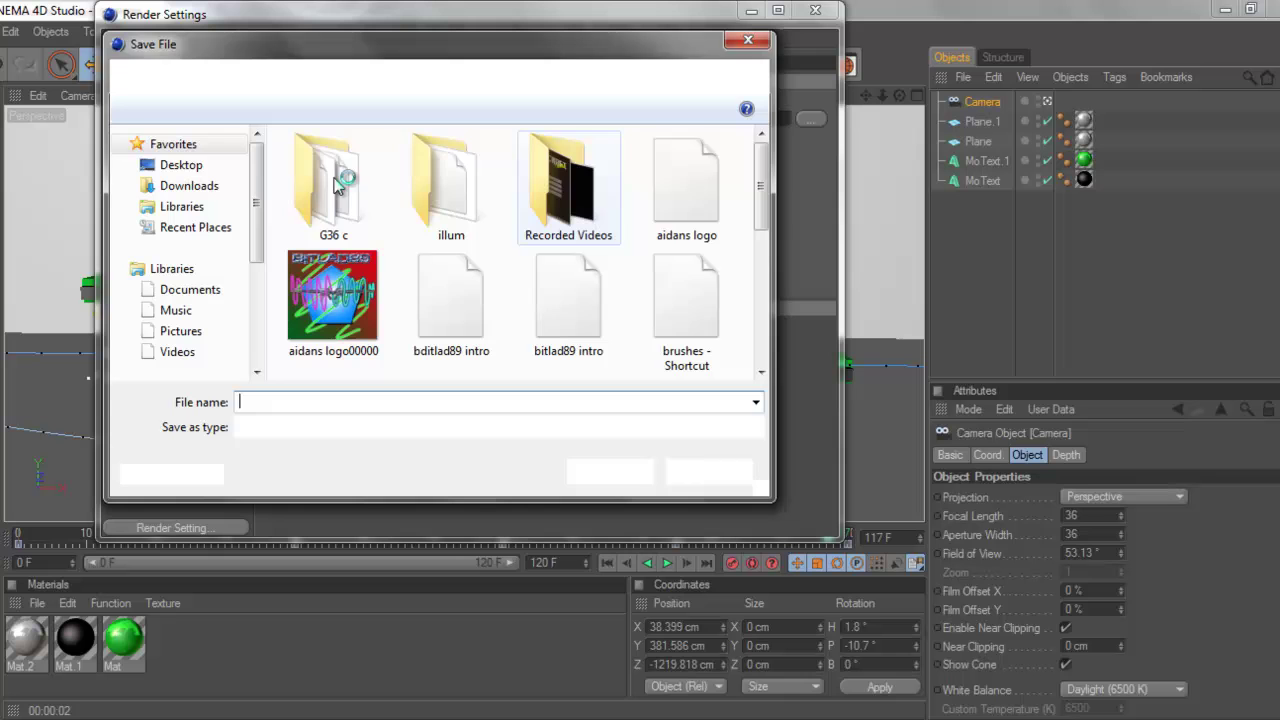
- Choose the Desktop folder in the Save File dialog and put the cursor in the File name field
left_click(218, 164)
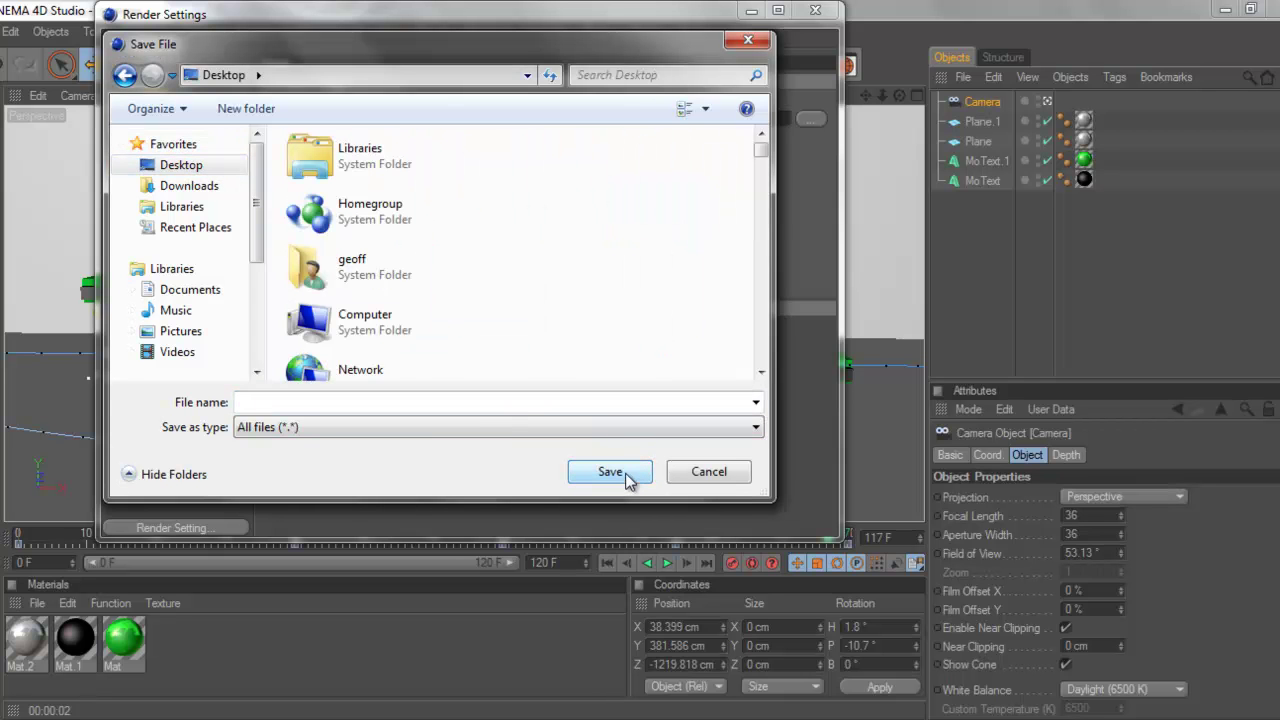
left_click(543, 406)
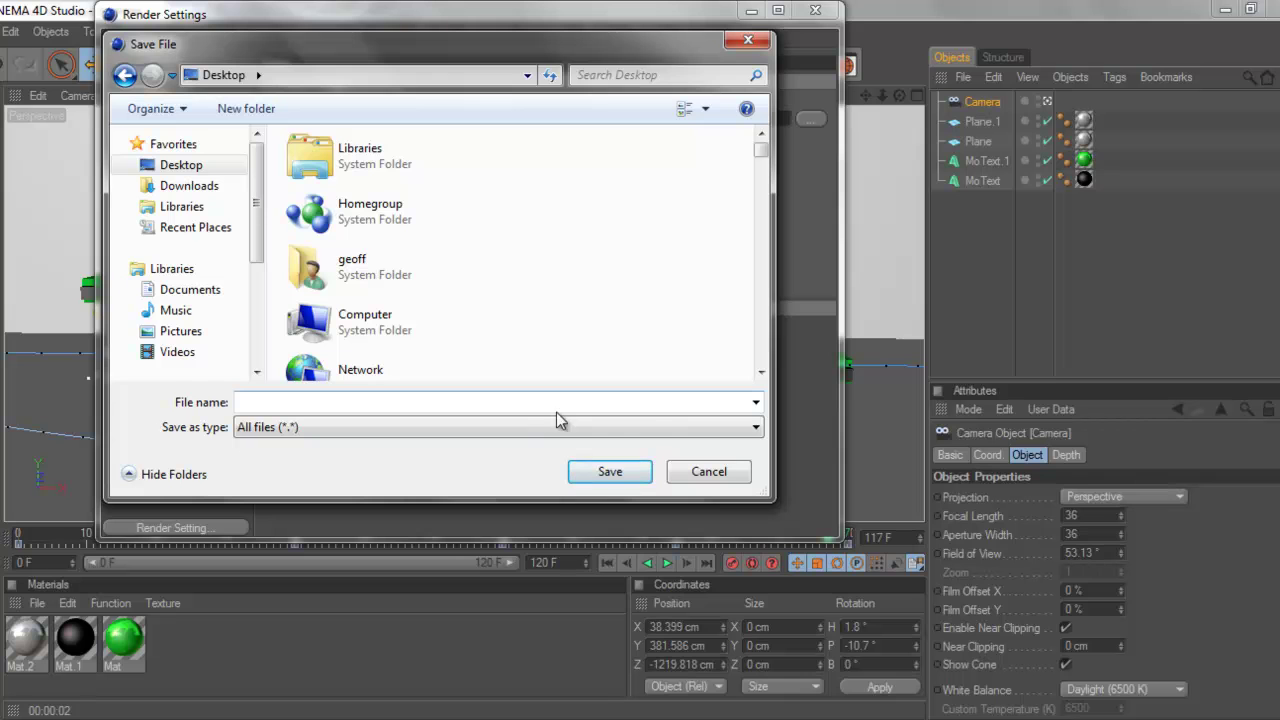